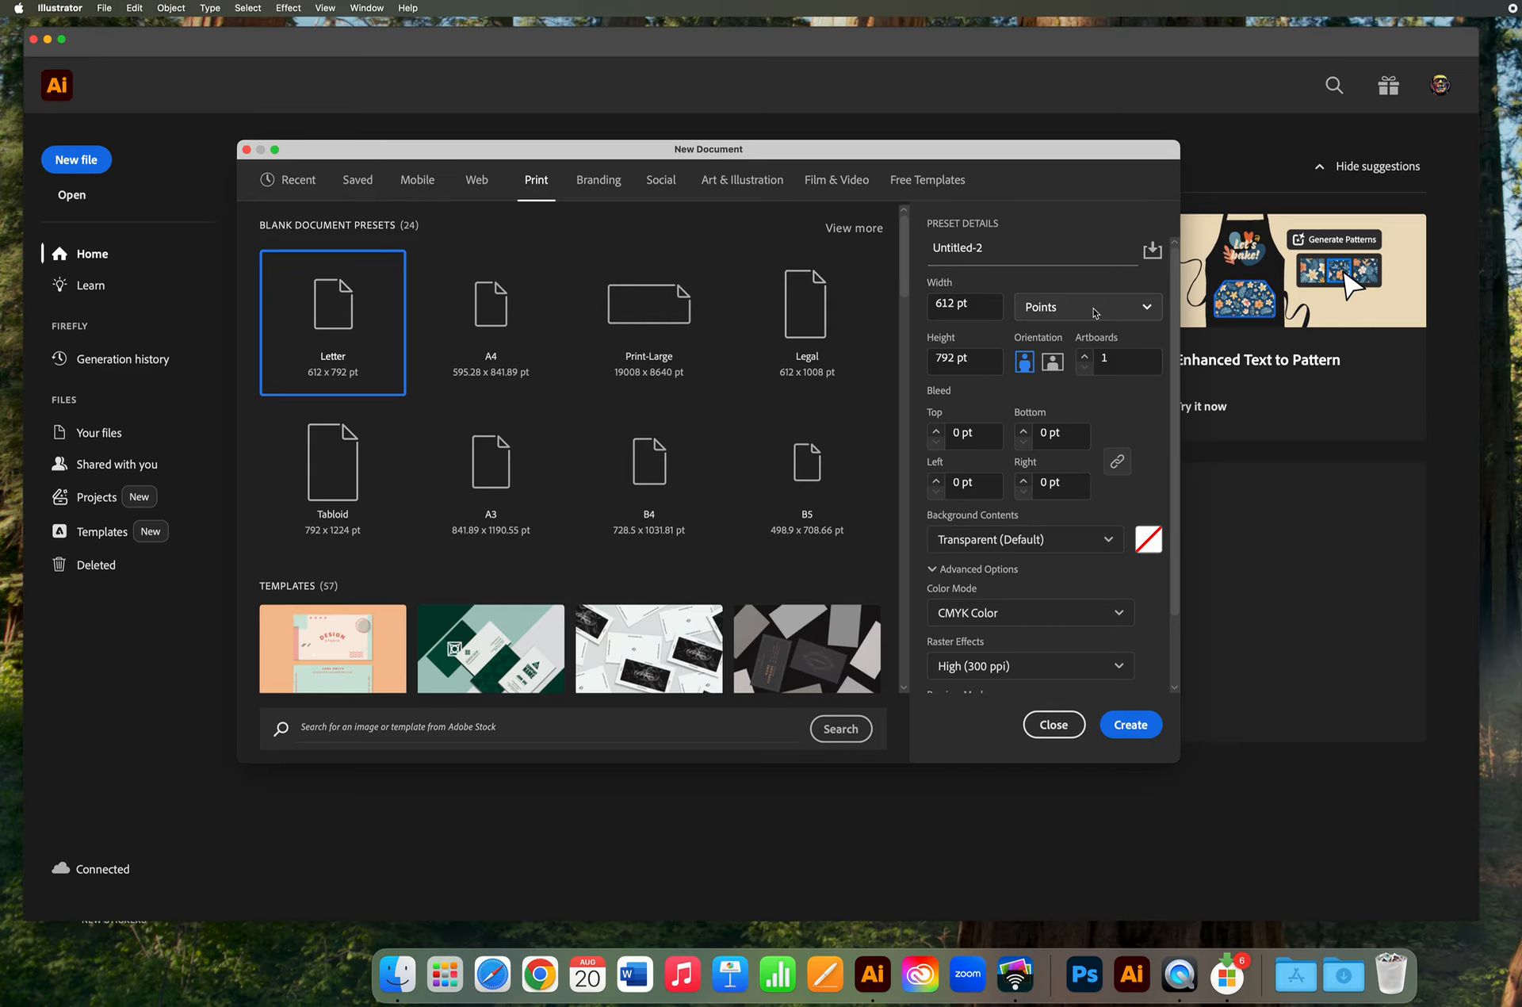
# Create a new Letter-size document measured in inches with one artboard.
pyautogui.click(1094, 313)
pyautogui.click(1063, 424)
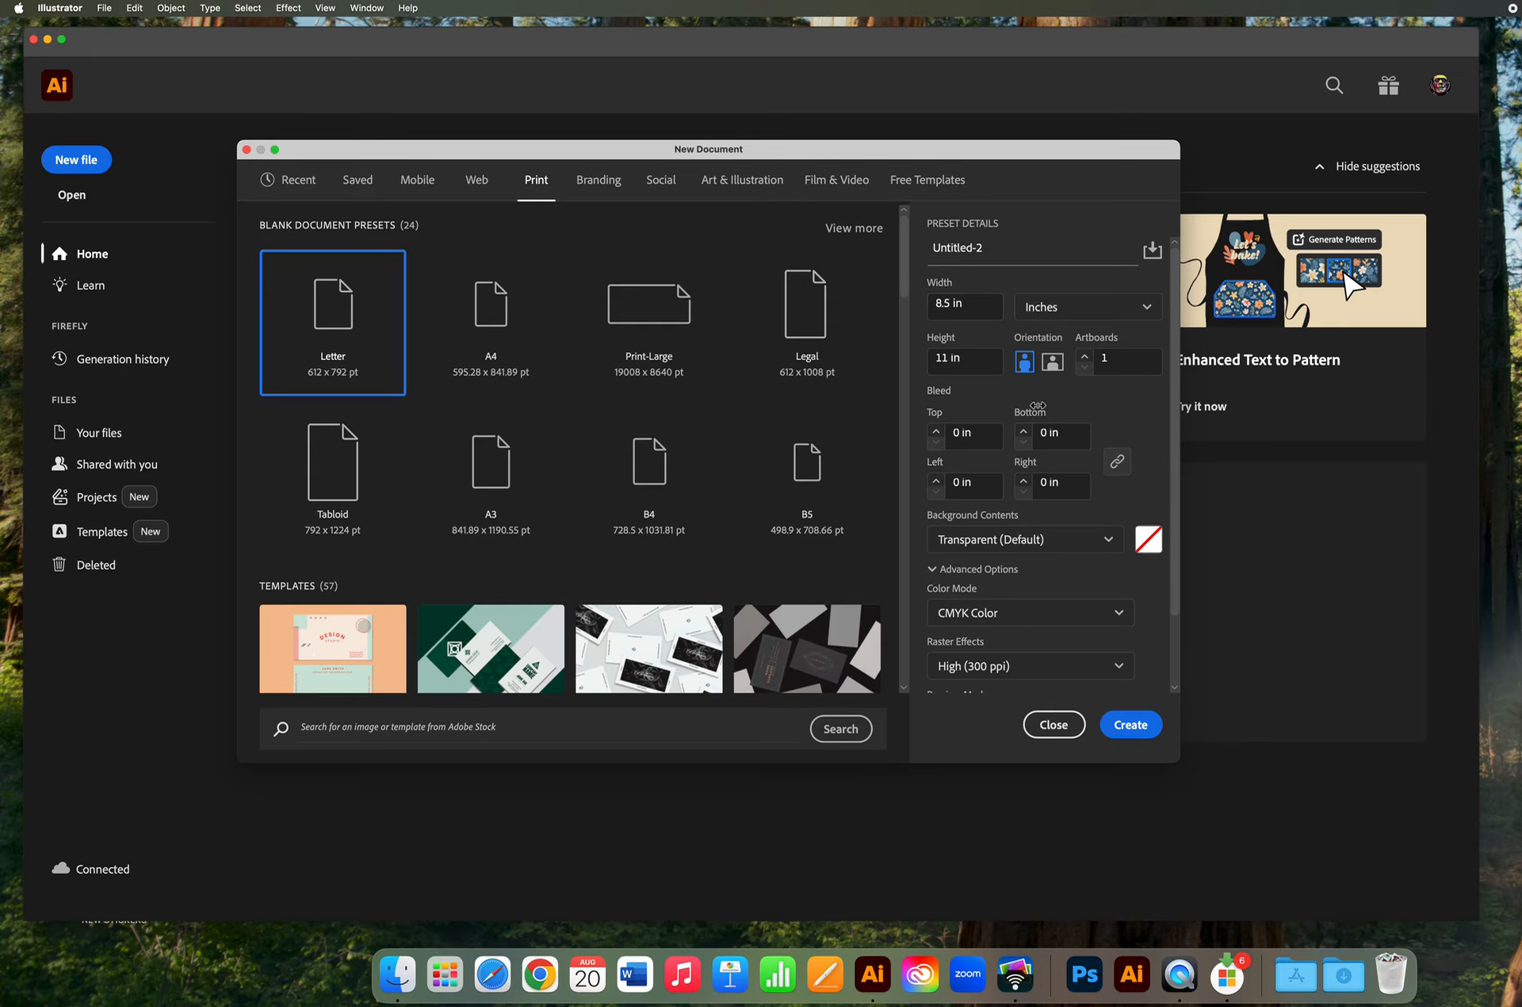
pyautogui.click(974, 307)
pyautogui.press('Tab')
pyautogui.click(1122, 359)
pyautogui.click(1130, 724)
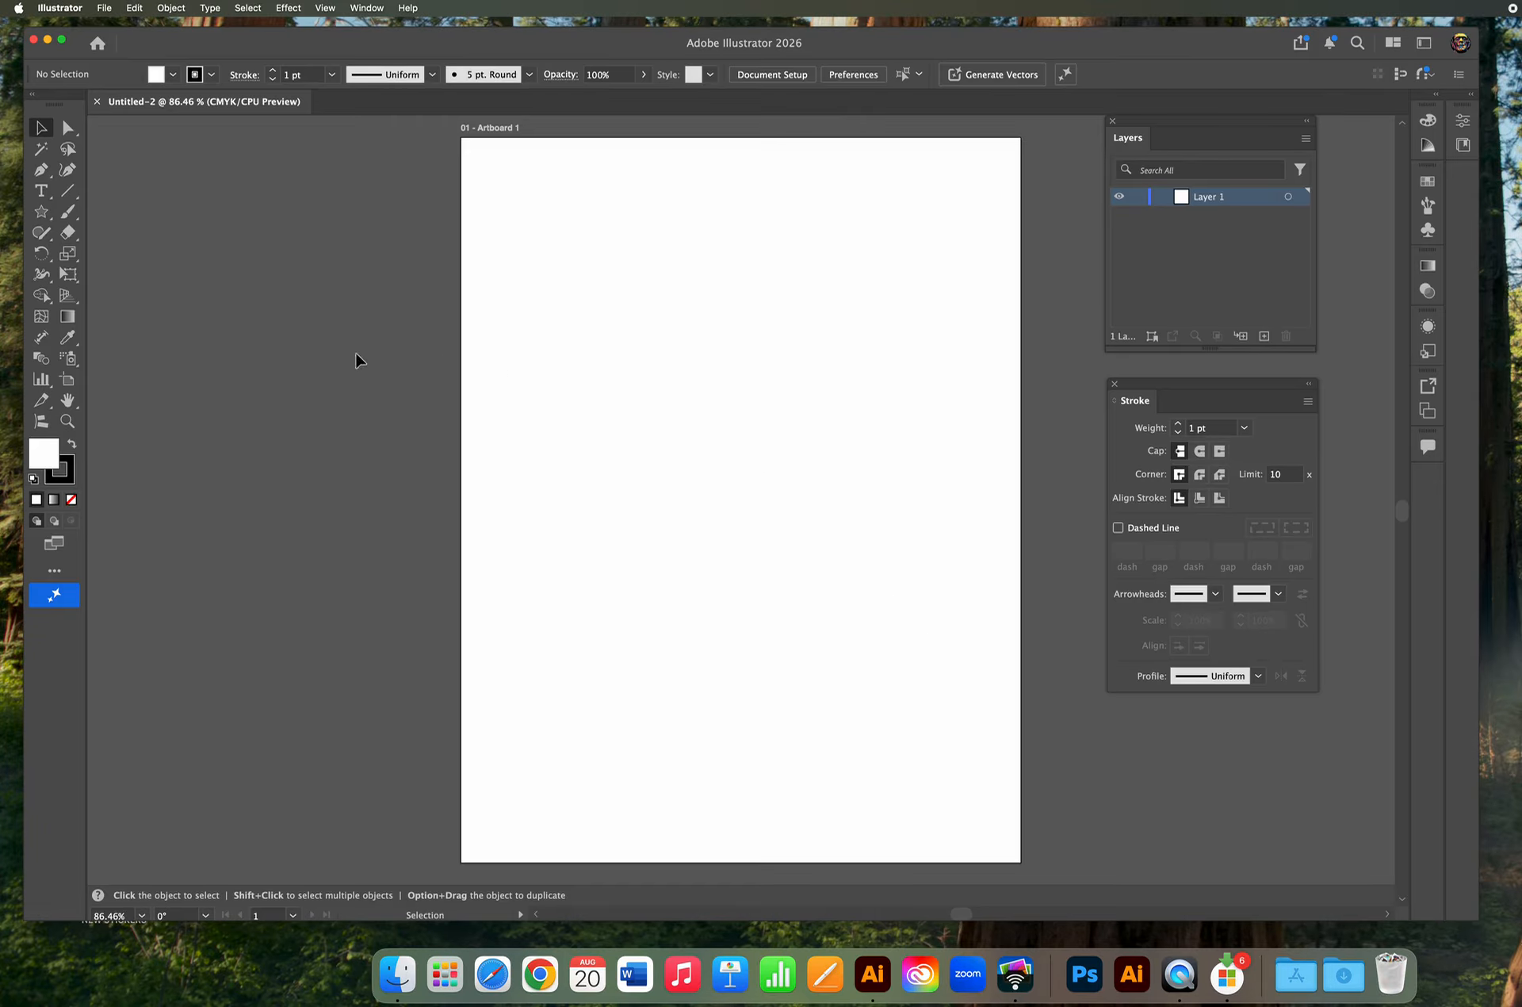
# Draw a second artboard about 7.5 × 11 in to the right of the first.
pyautogui.click(69, 422)
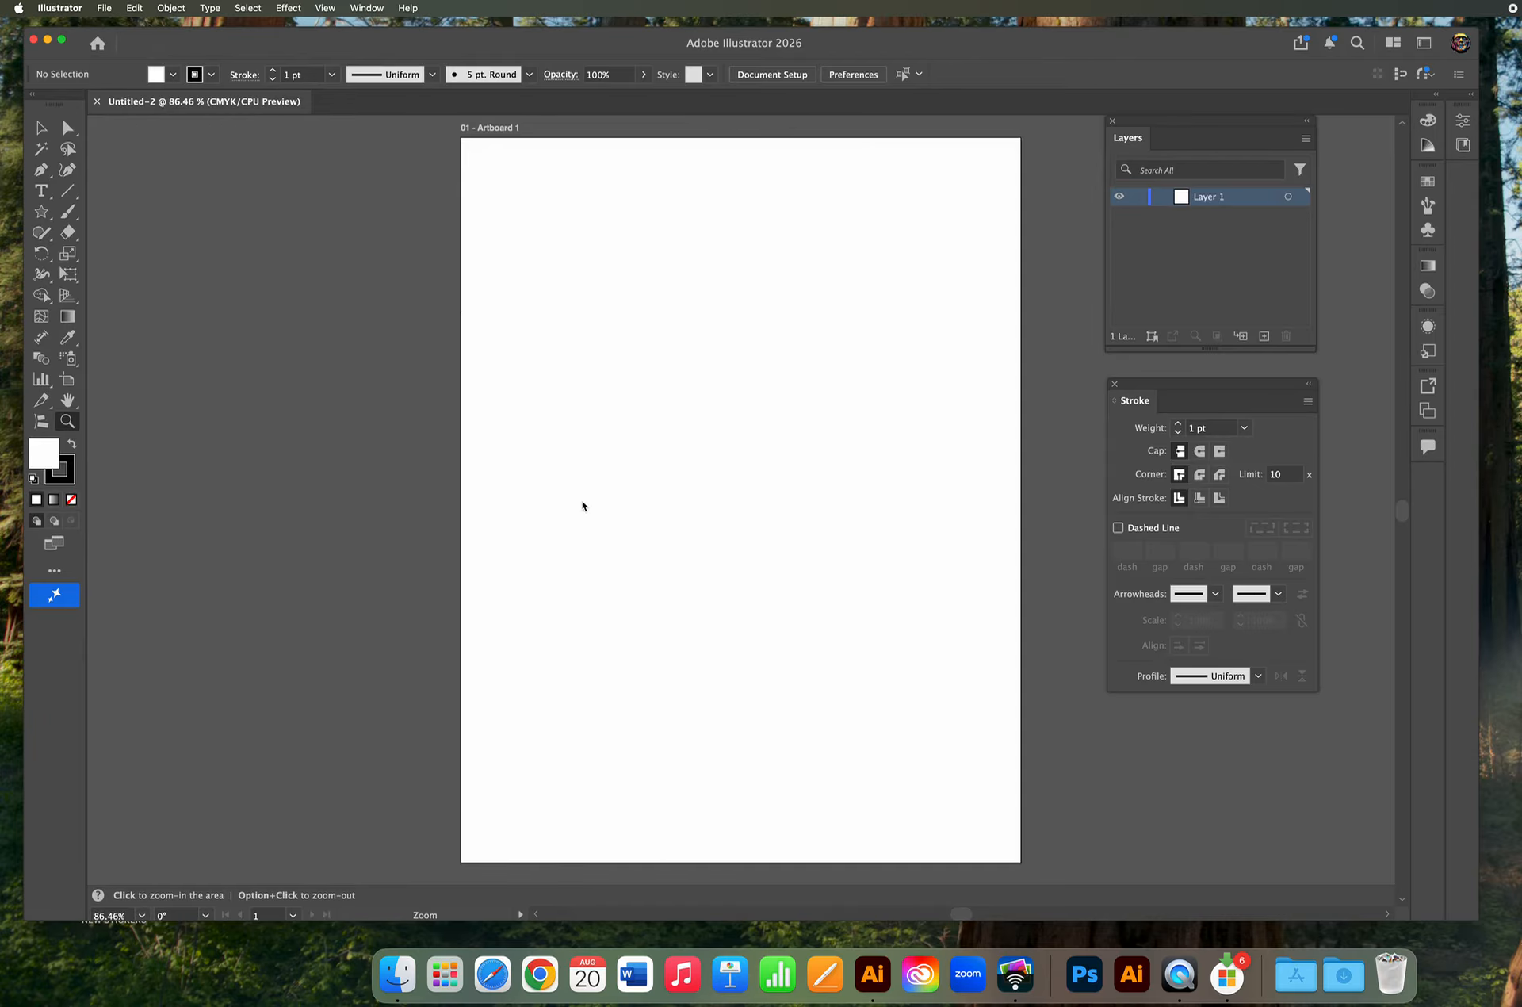
pyautogui.keyDown('alt'); pyautogui.click(694, 465); pyautogui.keyUp('alt')
pyautogui.keyDown('alt'); pyautogui.click(694, 464); pyautogui.keyUp('alt')
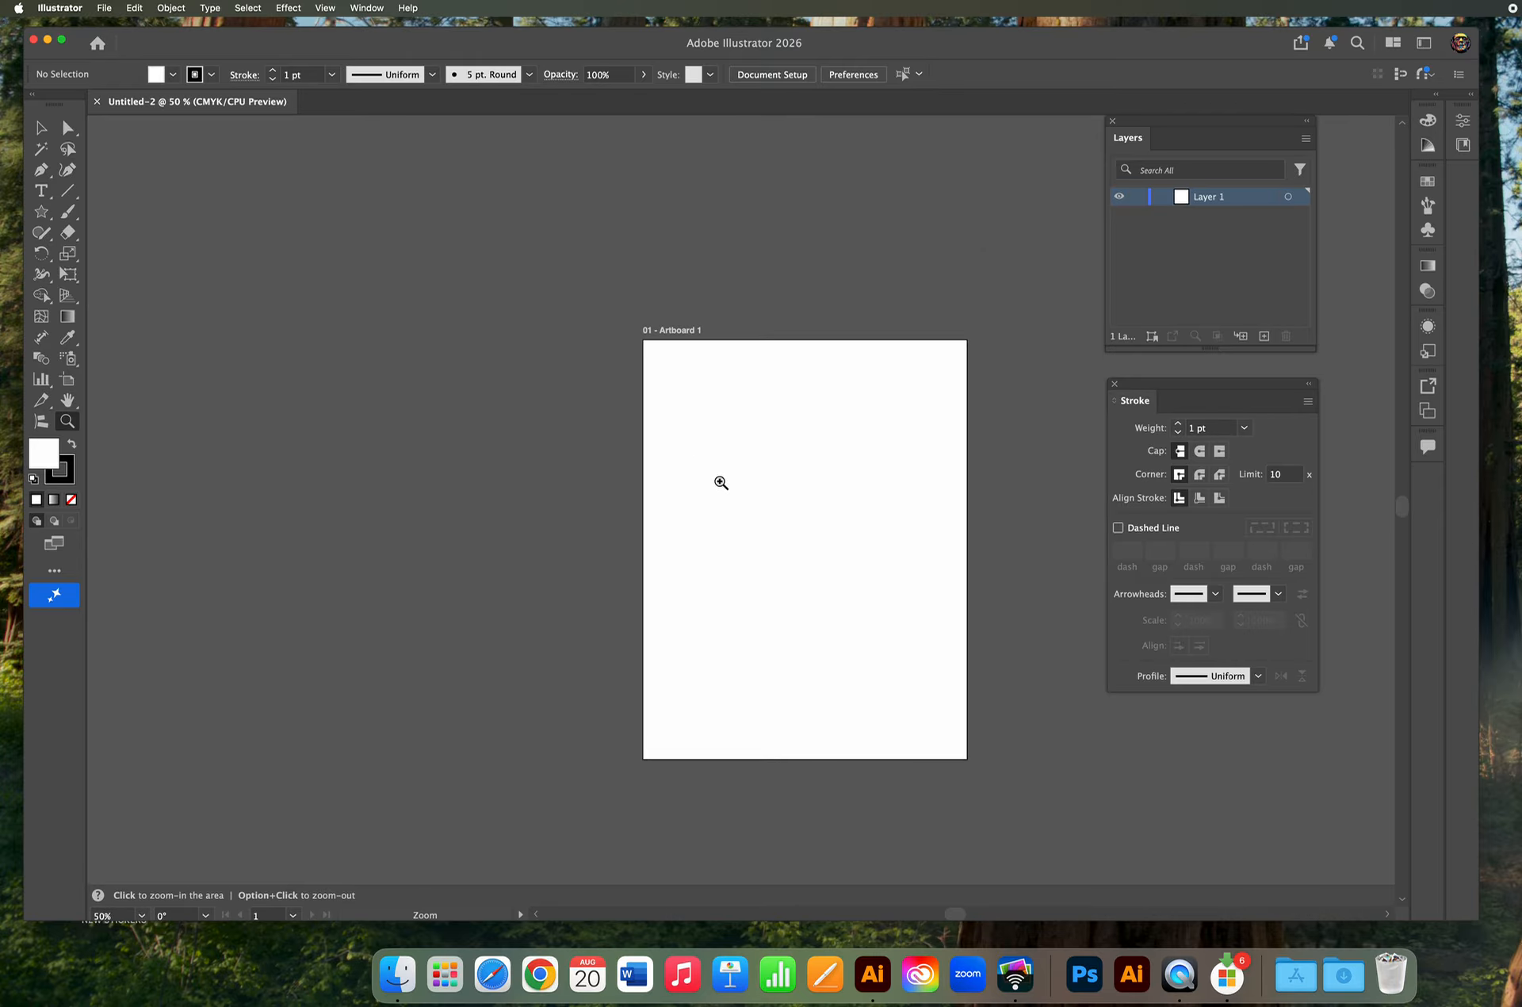
pyautogui.press('space')
pyautogui.moveTo(886, 502); pyautogui.dragTo(405, 424)
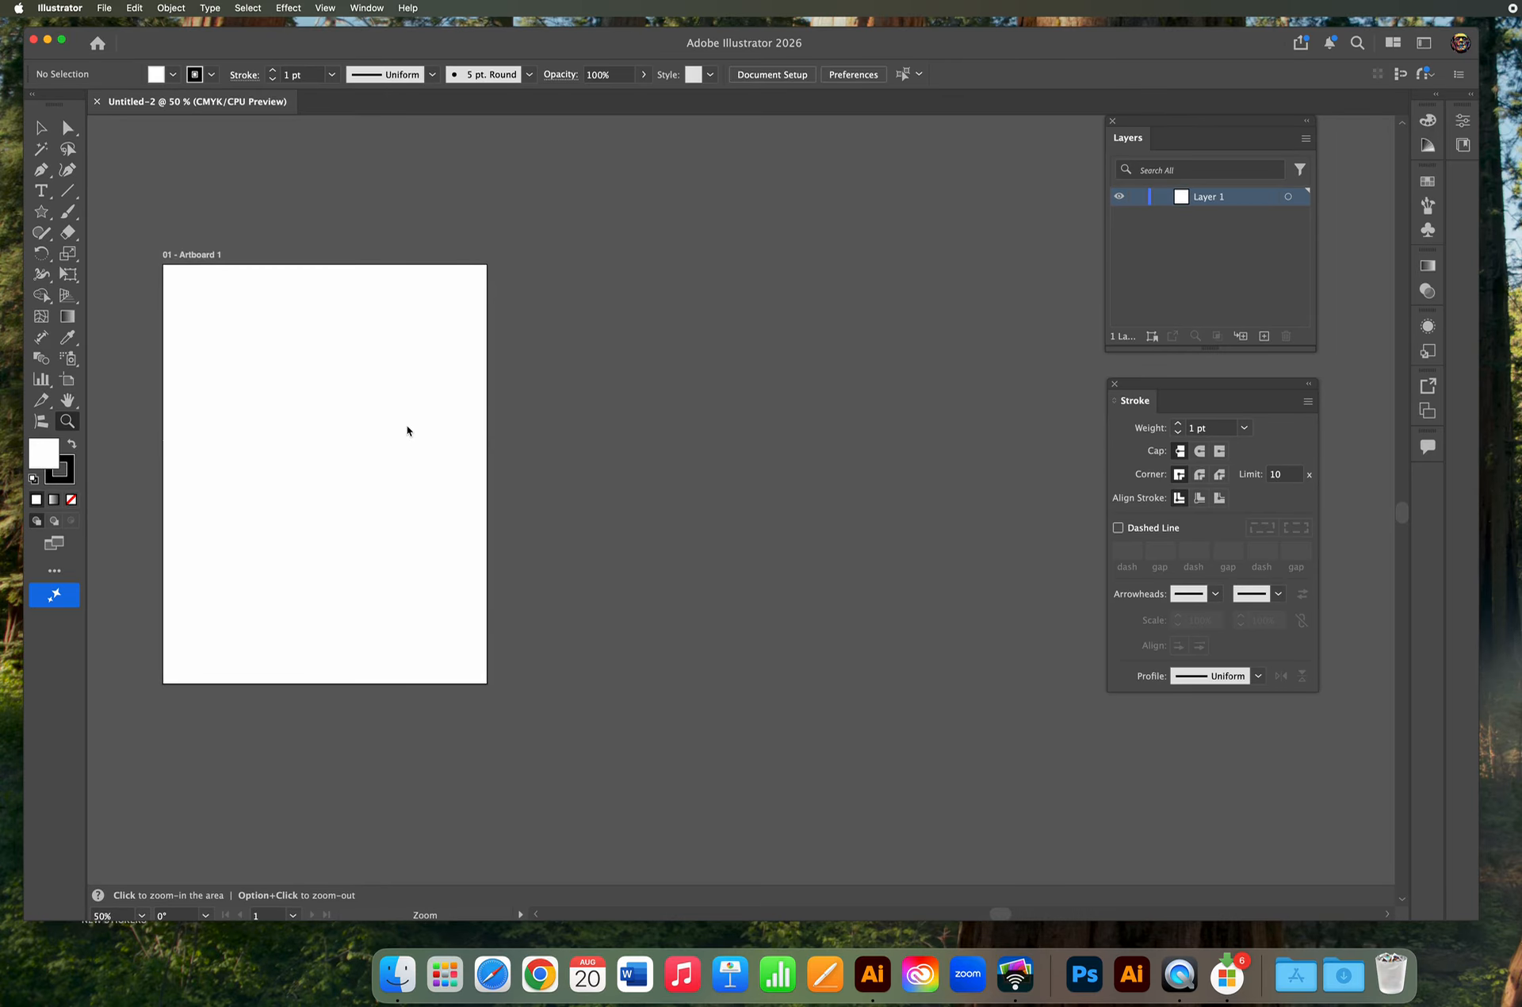
pyautogui.click(68, 382)
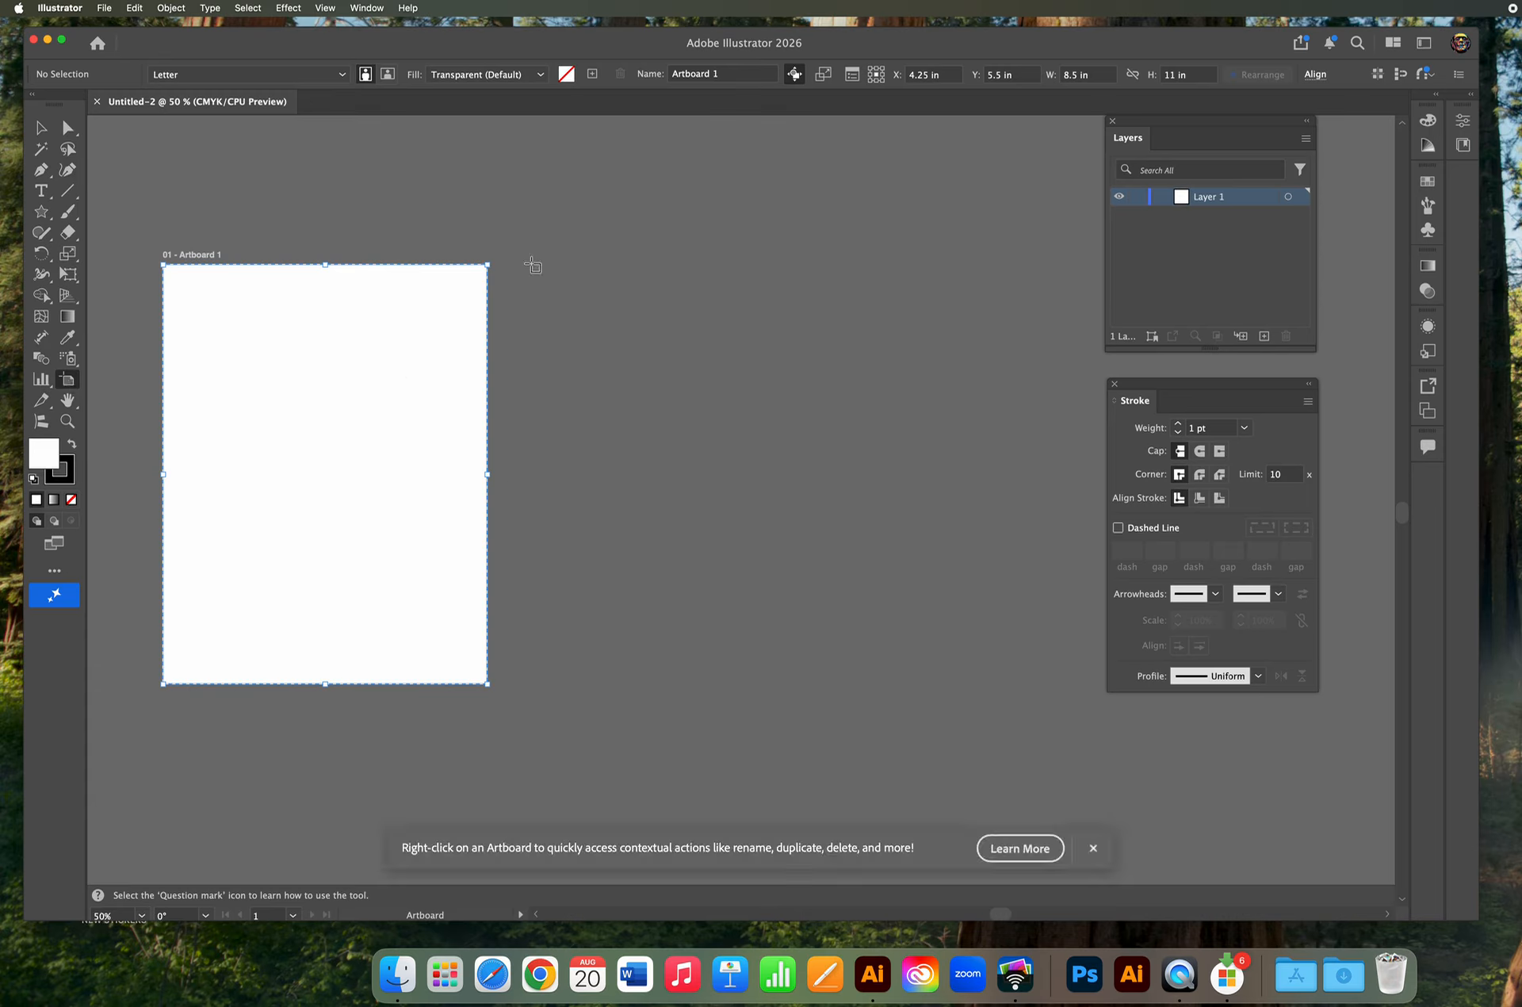
pyautogui.moveTo(531, 264); pyautogui.dragTo(816, 681)
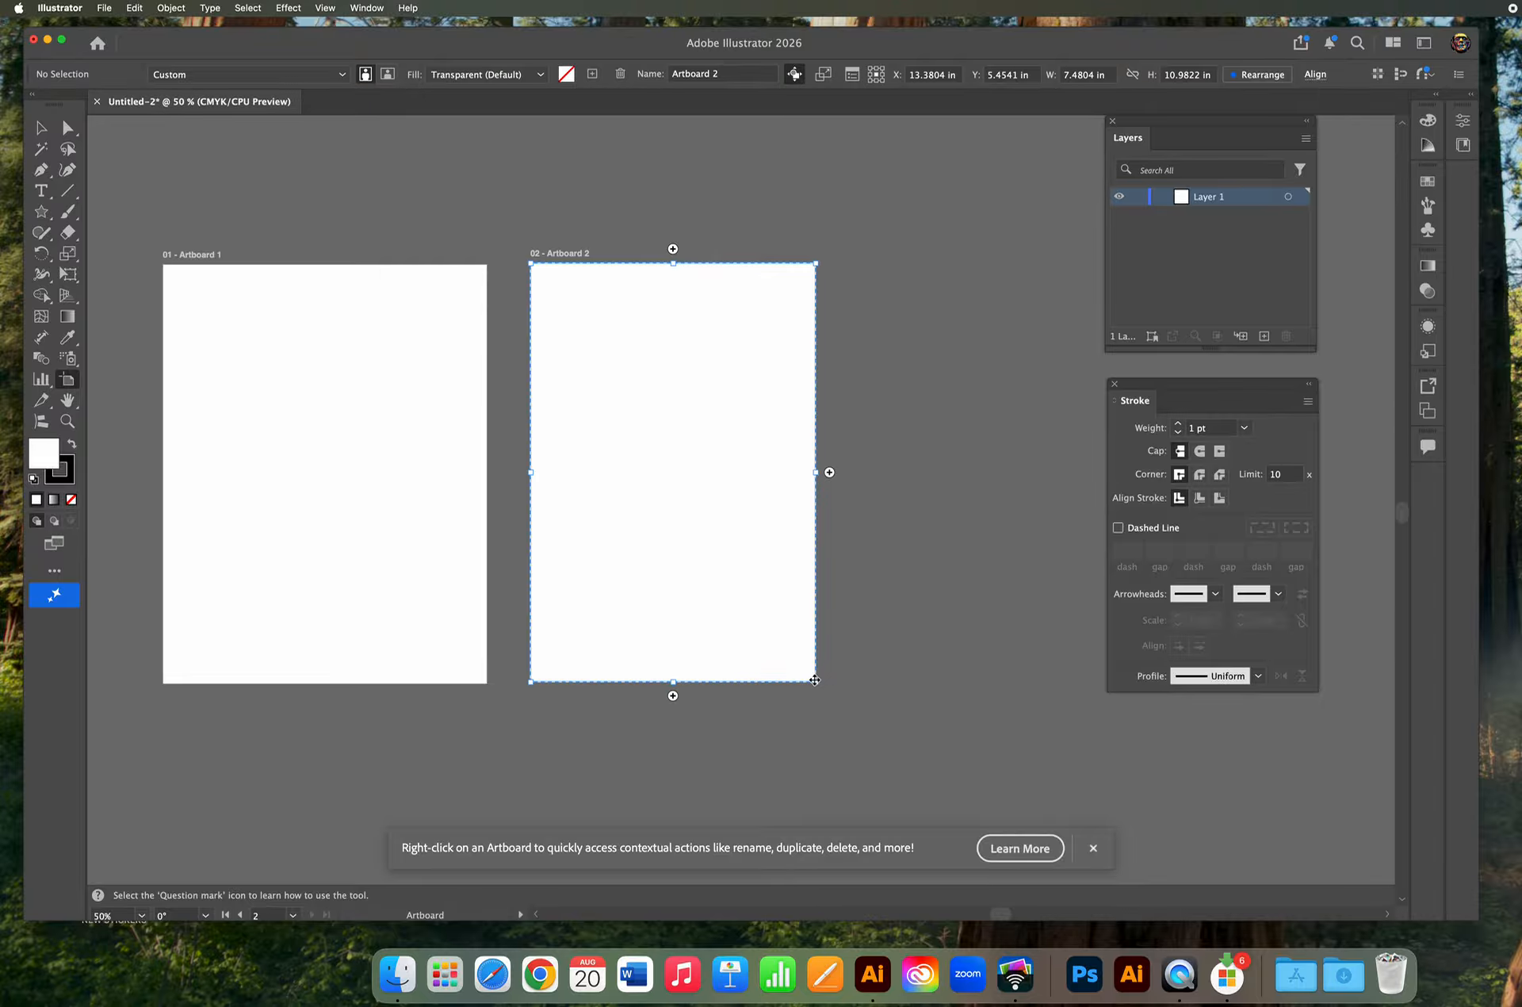
# Set the second artboard to the Letter preset and align it with the first artboard.
pyautogui.click(229, 76)
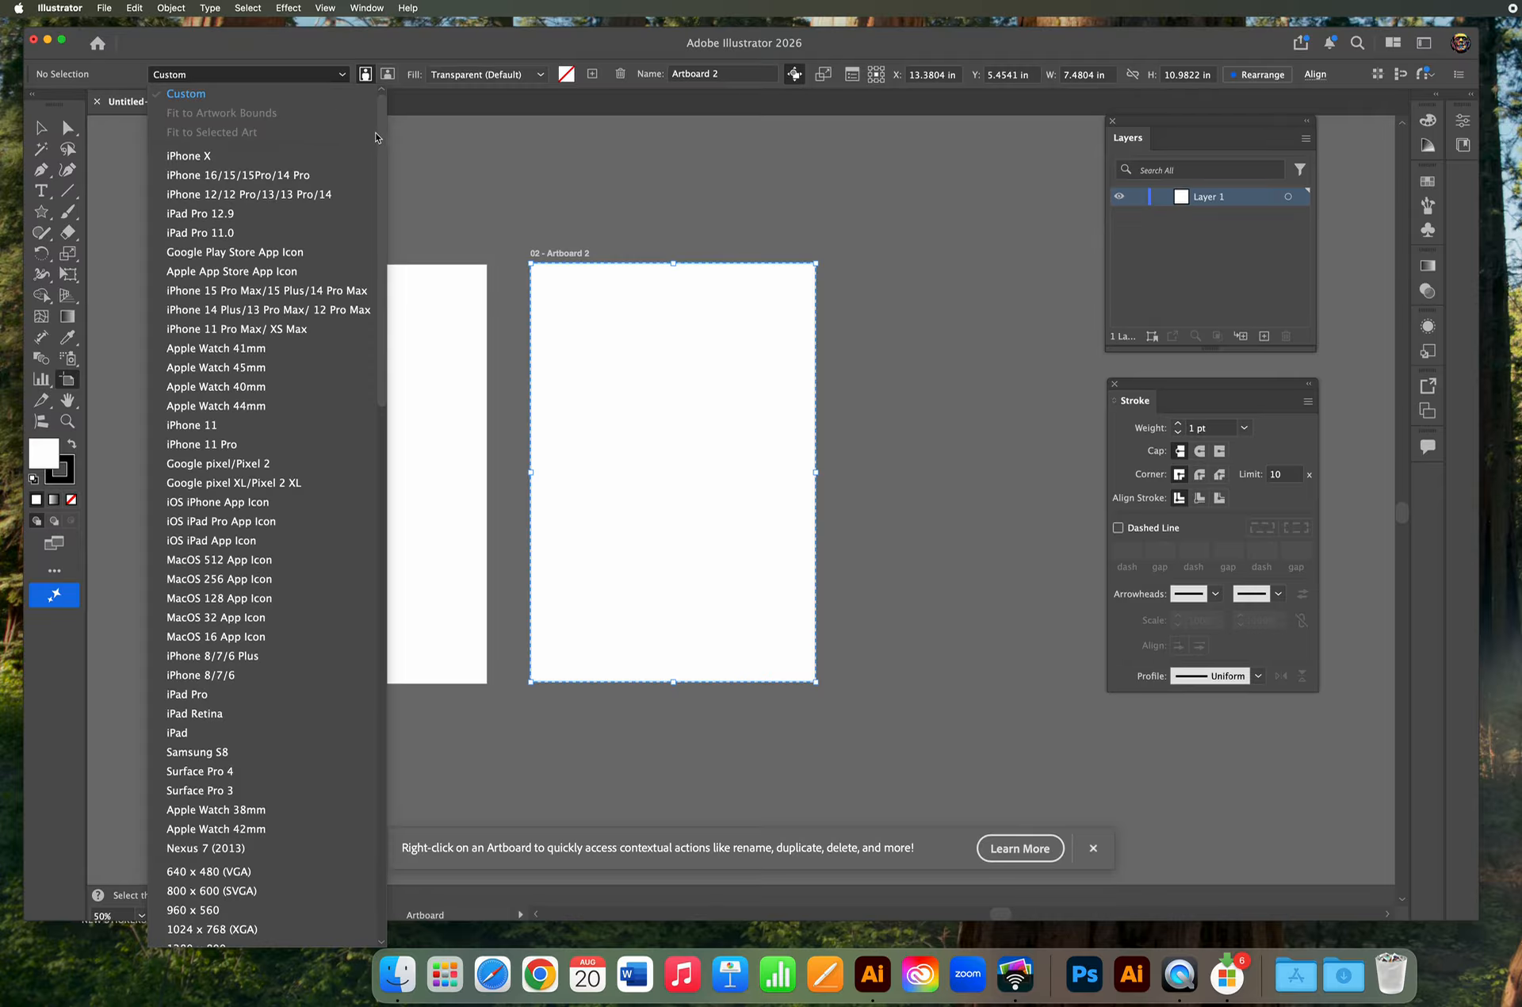
pyautogui.moveTo(383, 136); pyautogui.dragTo(379, 299)
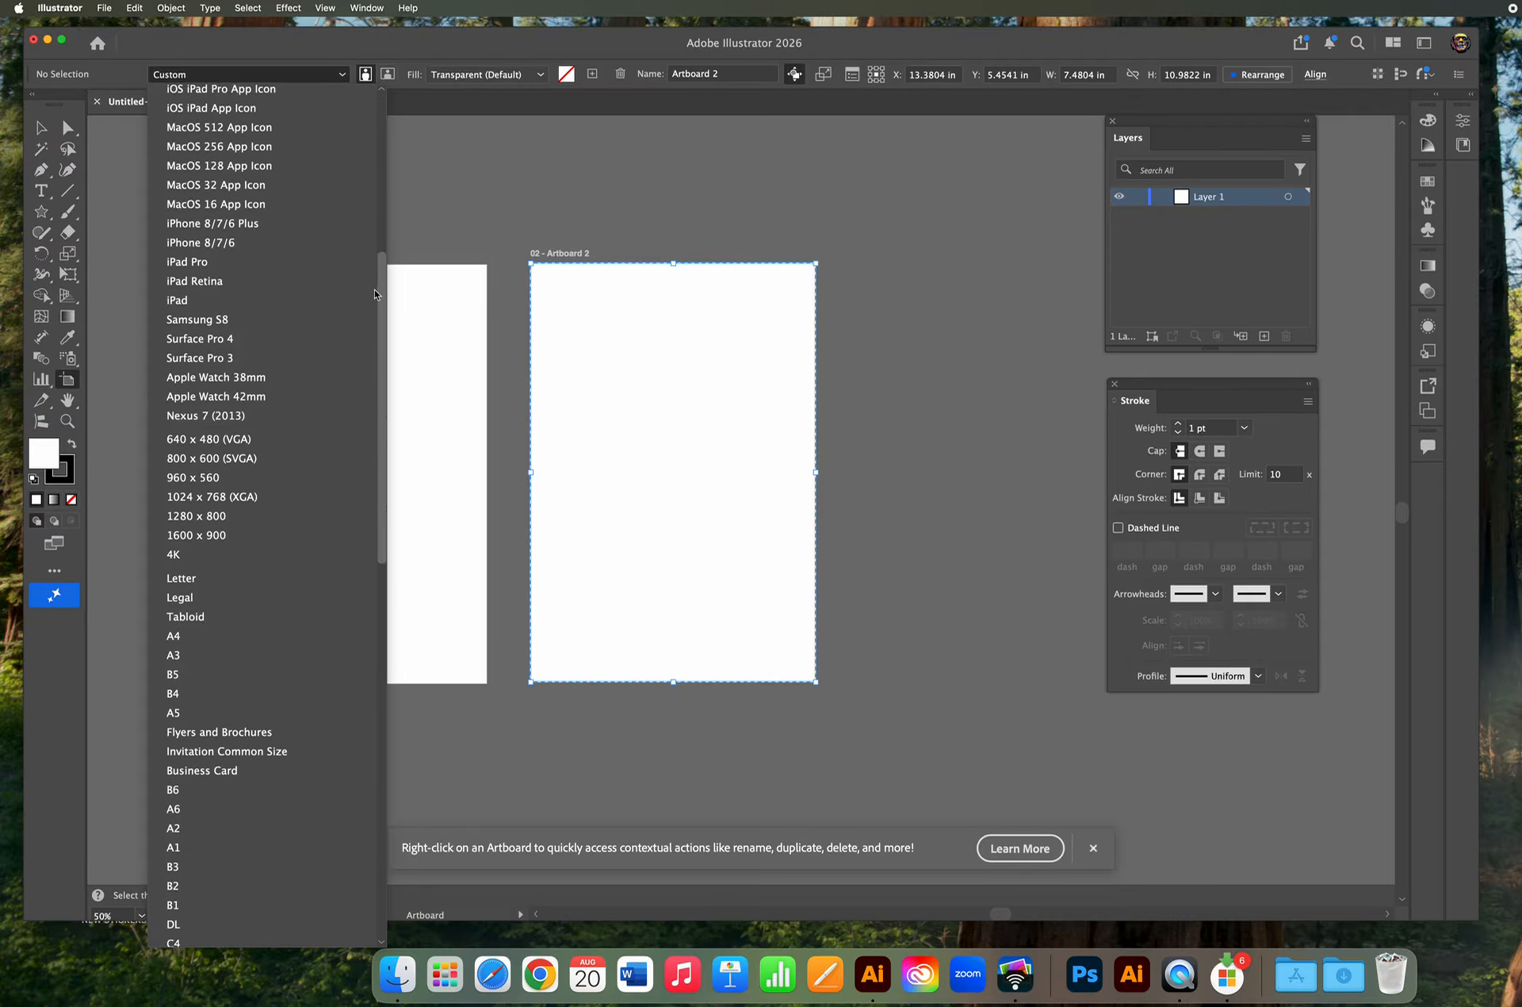
pyautogui.click(182, 574)
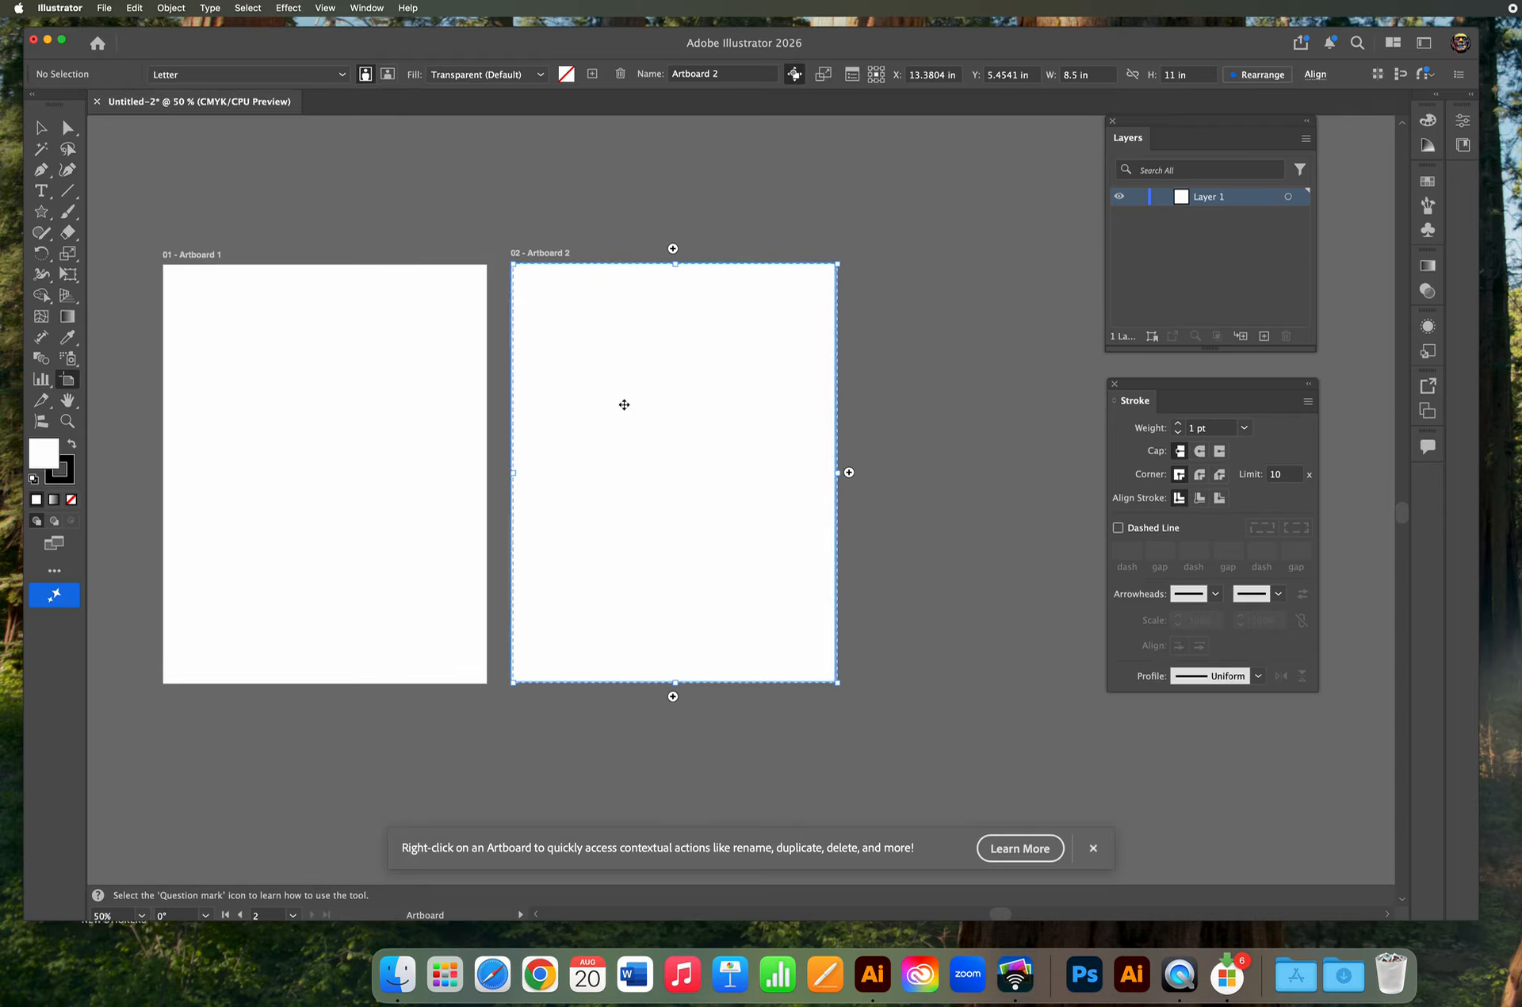
pyautogui.moveTo(626, 405); pyautogui.dragTo(623, 448)
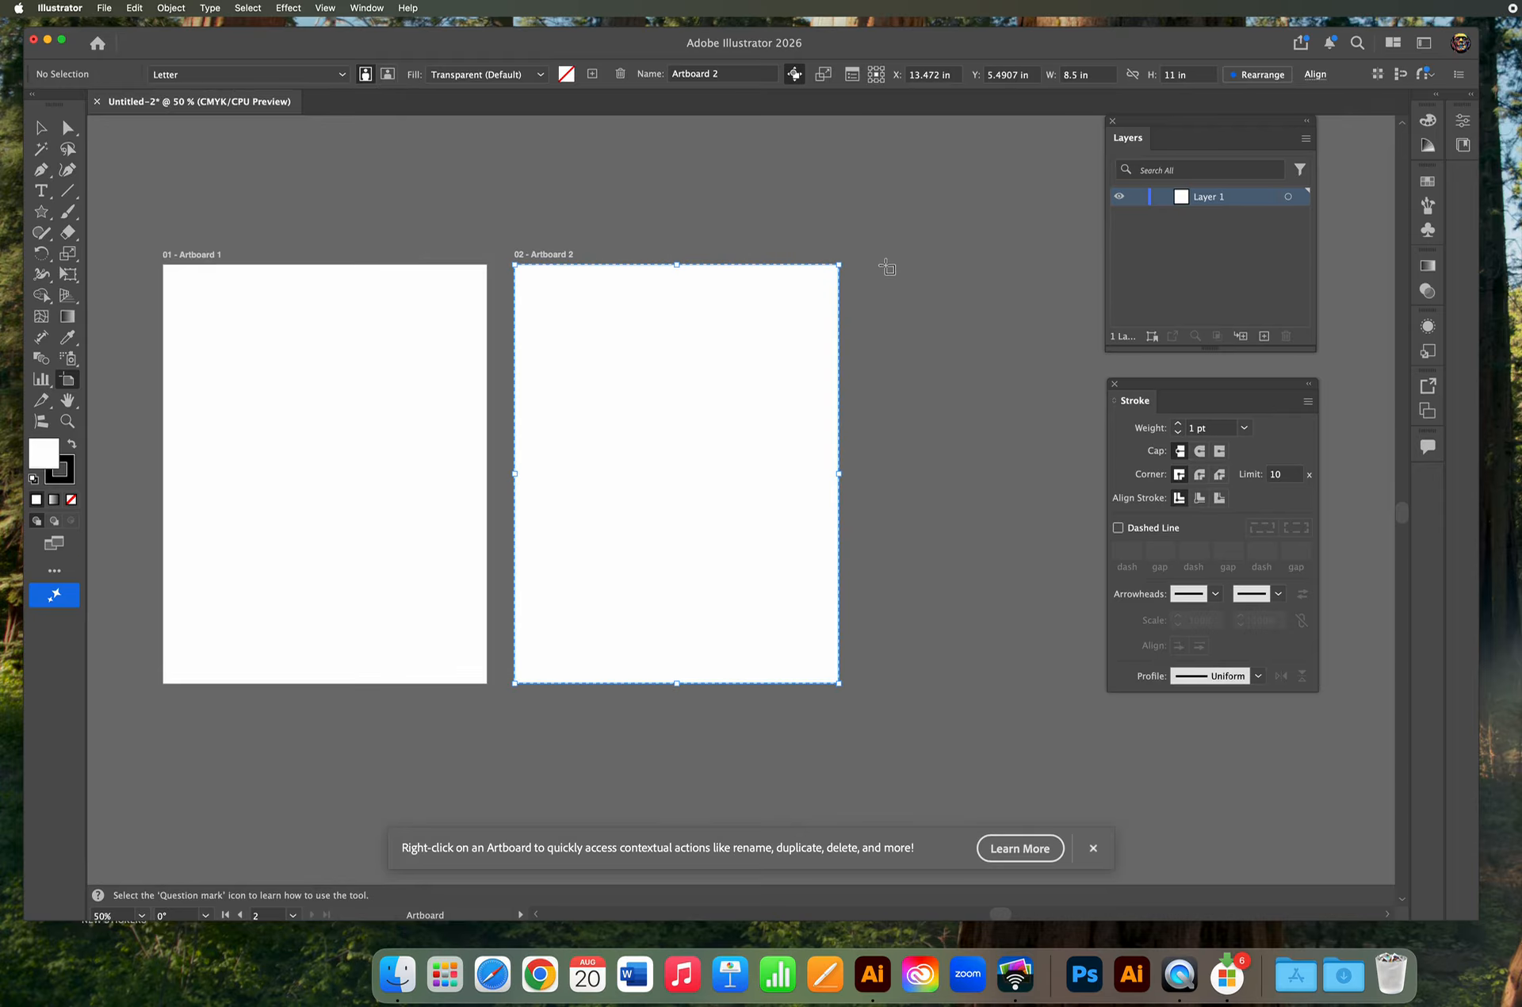
# Draw a third artboard to the right, set it to the Letter preset and line it up with the others.
pyautogui.moveTo(870, 264); pyautogui.dragTo(1217, 675)
pyautogui.click(219, 75)
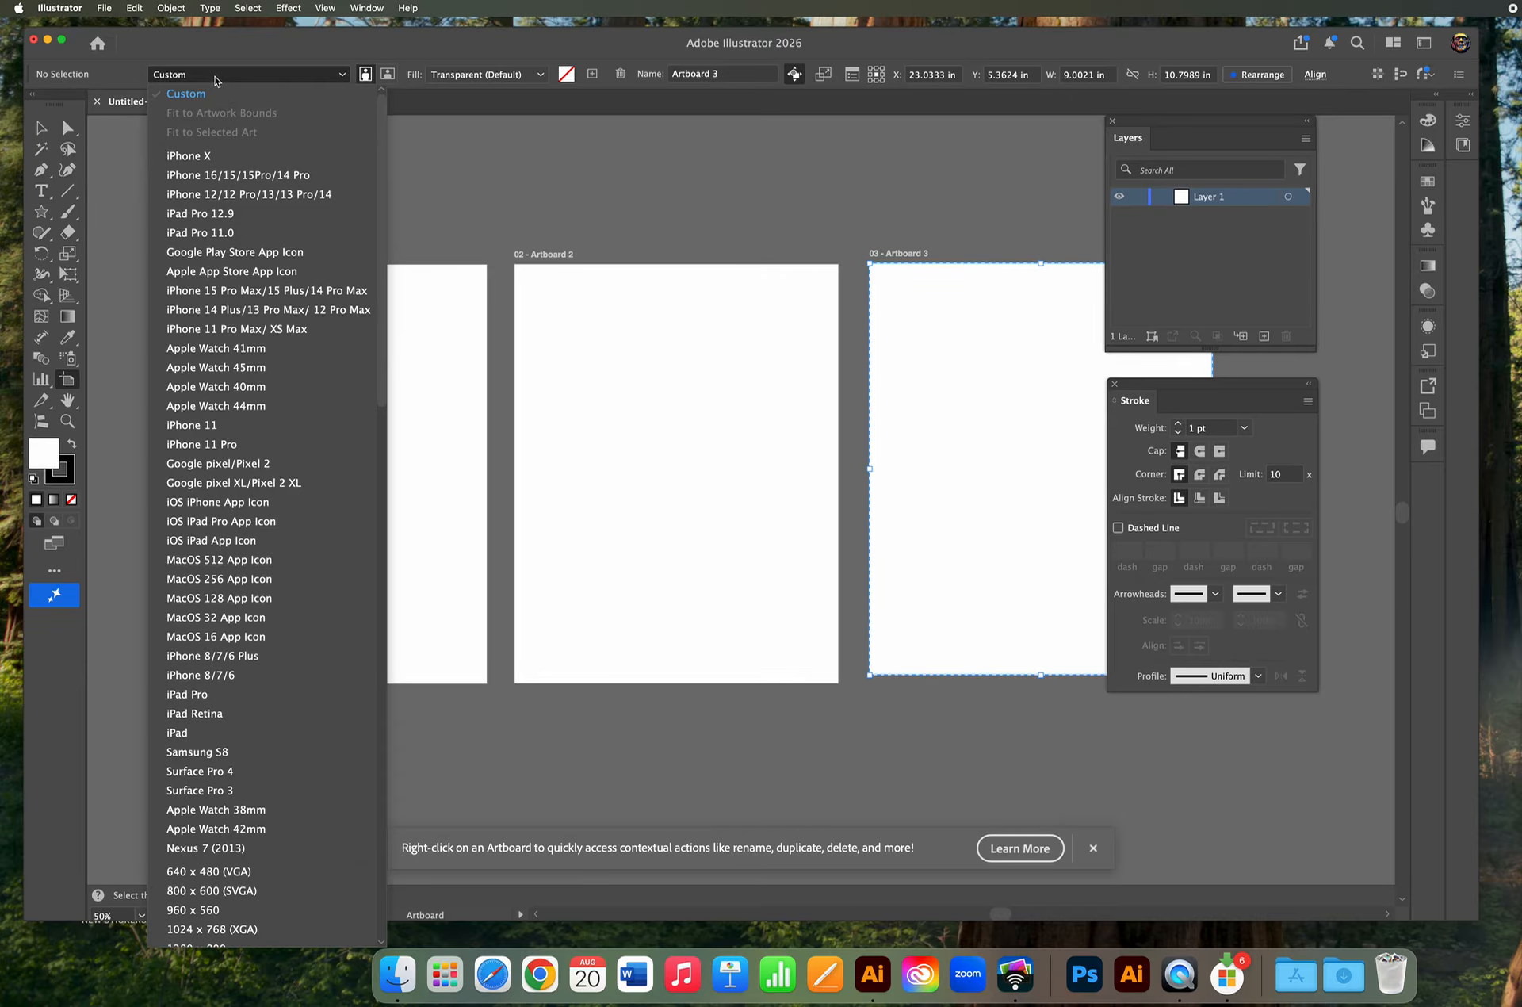
pyautogui.scroll(-10, 190, 549)
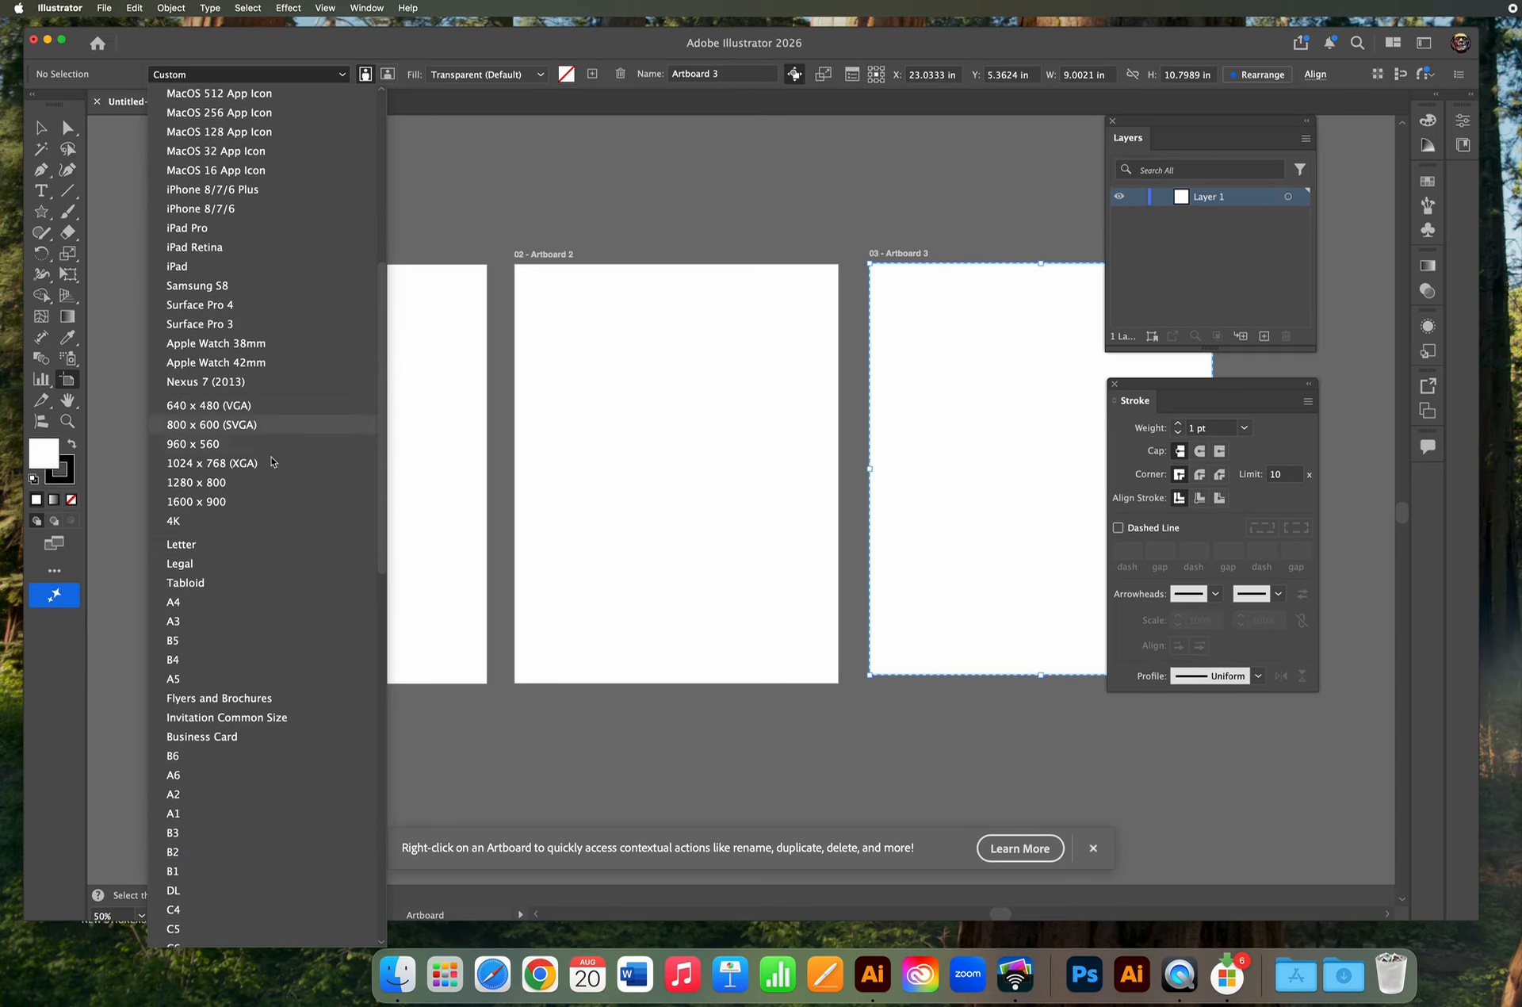
pyautogui.click(191, 547)
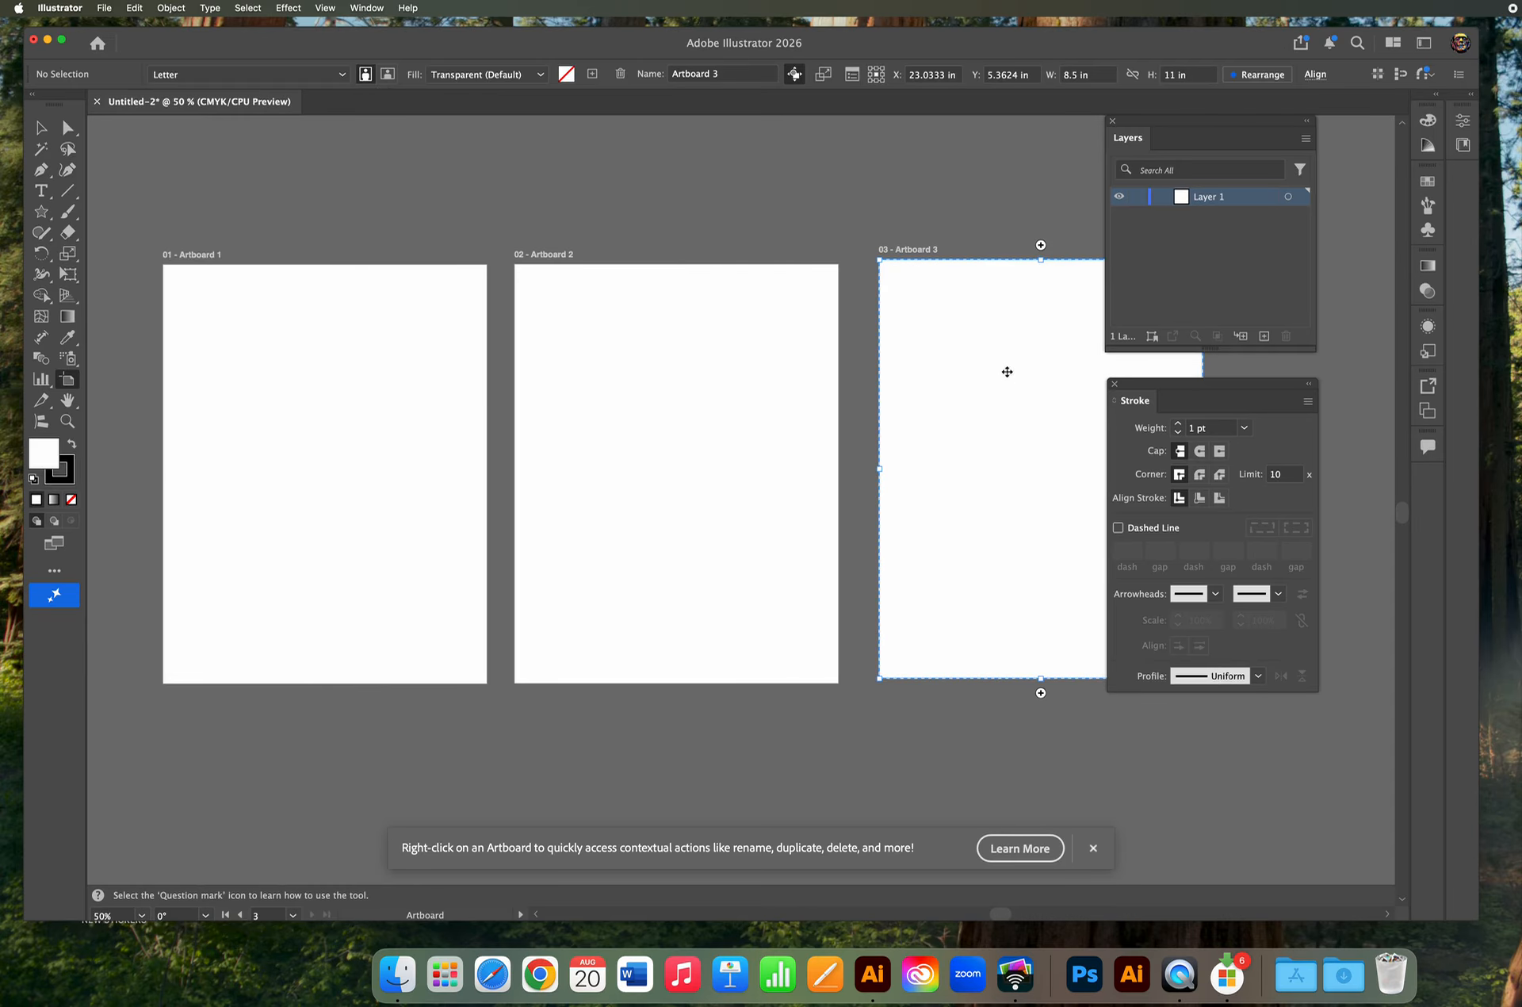
pyautogui.moveTo(985, 377); pyautogui.dragTo(985, 377)
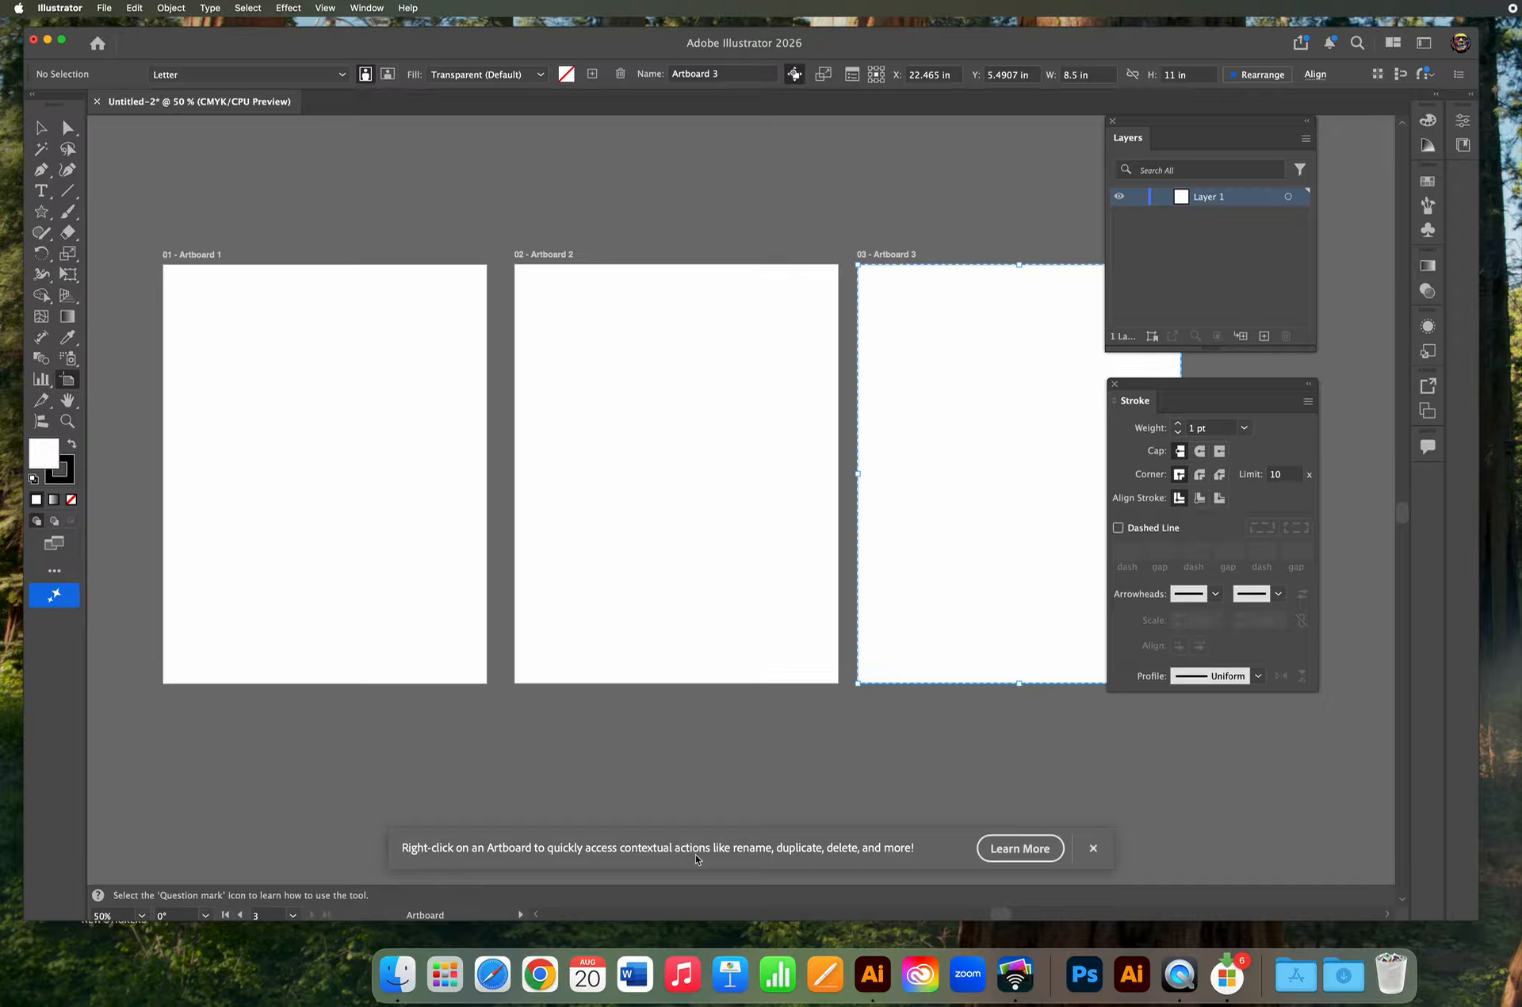
pyautogui.click(1094, 848)
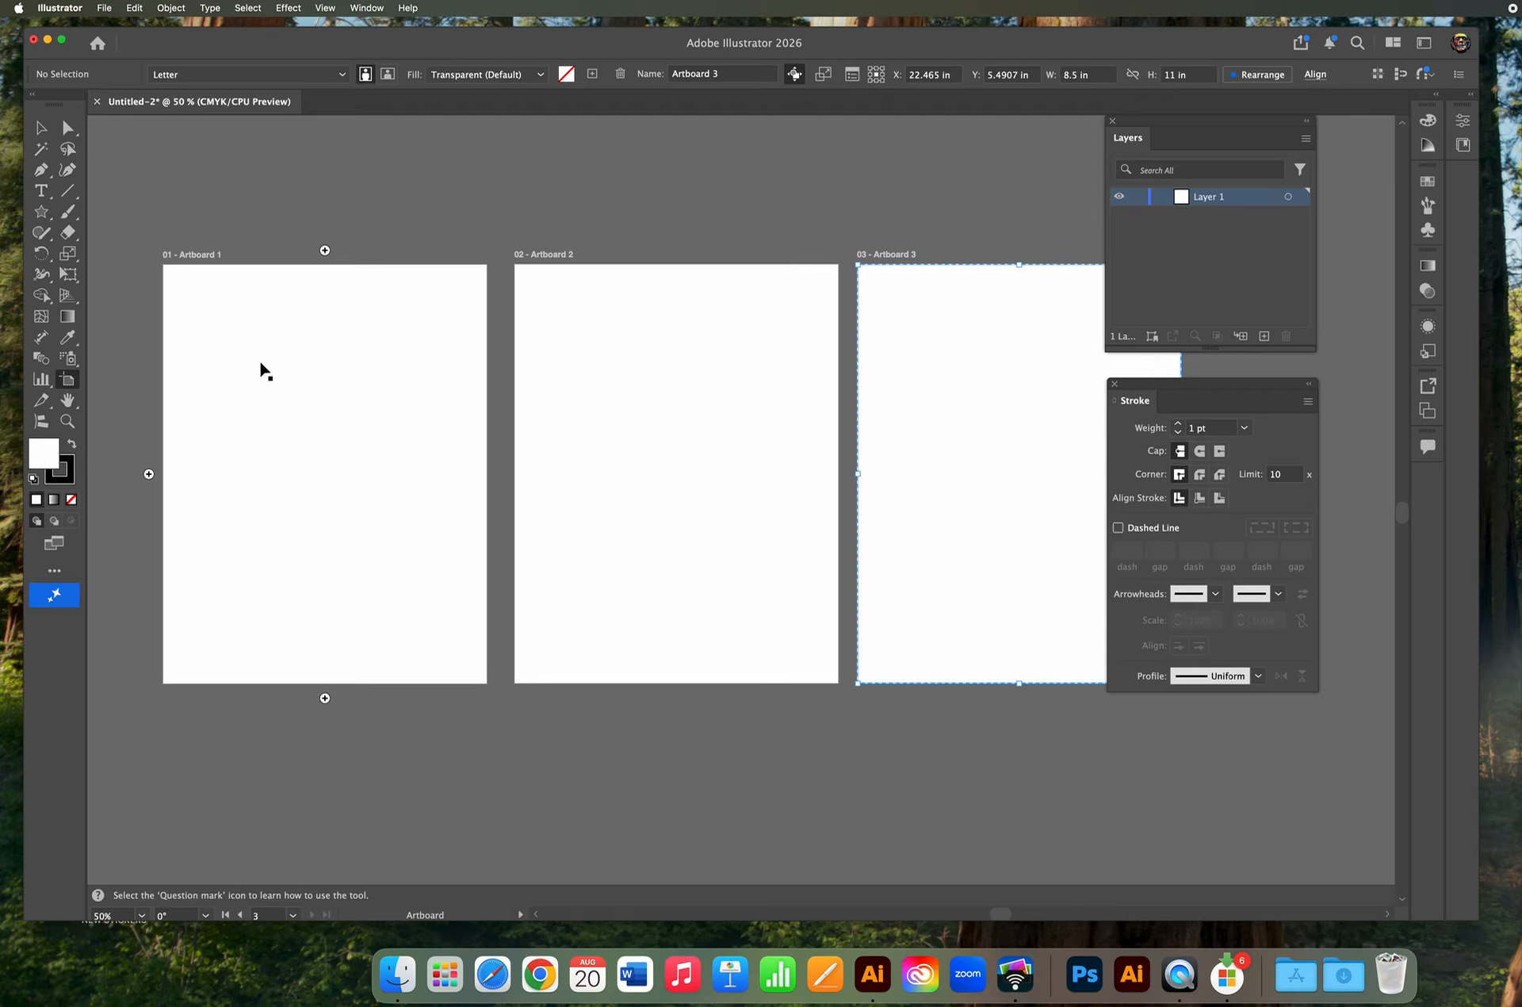
# Rename the first artboard VERSION 1.
pyautogui.doubleClick(196, 254)
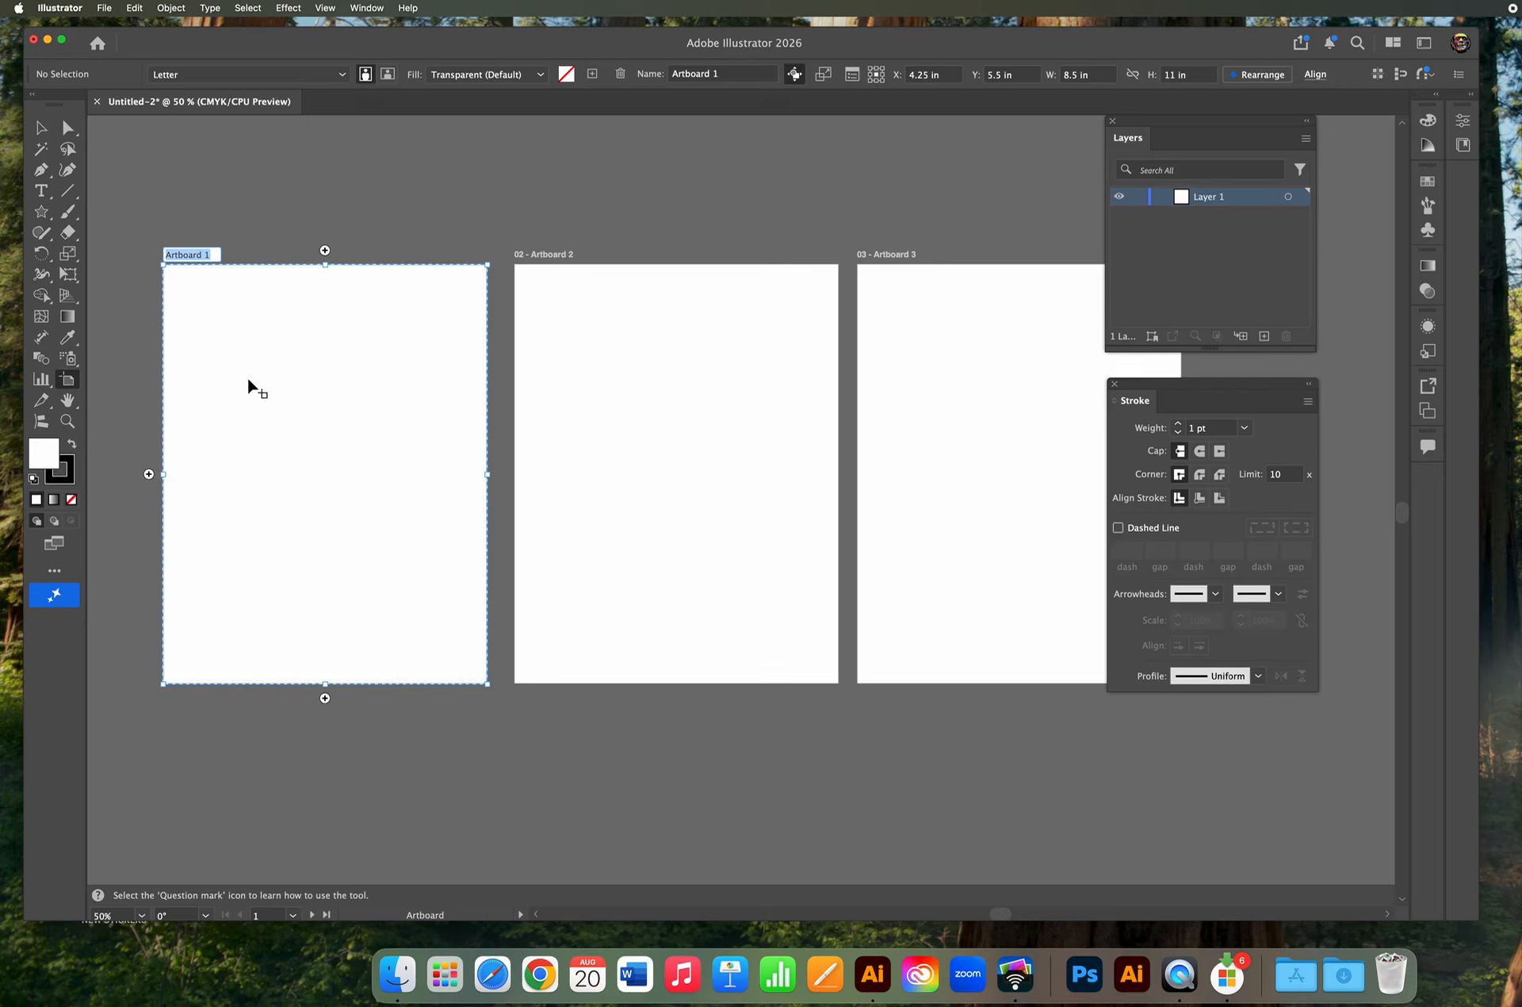
pyautogui.write('VERSION')
pyautogui.press('Escape')
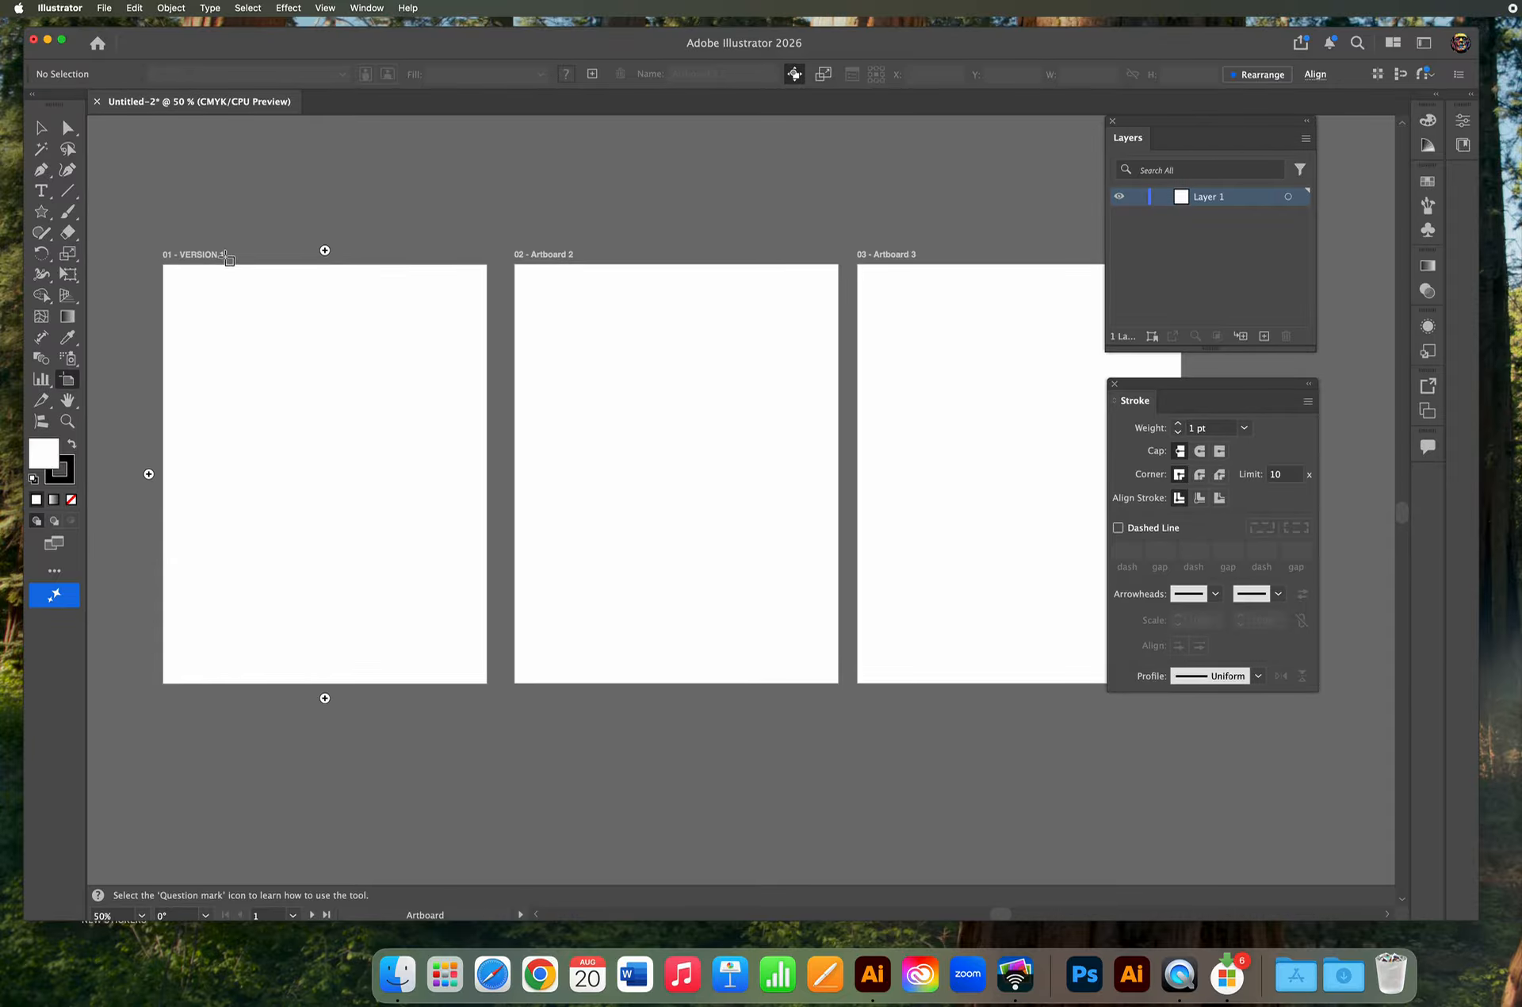
# Rename the second artboard COLOR VERSION 2.
pyautogui.doubleClick(549, 255)
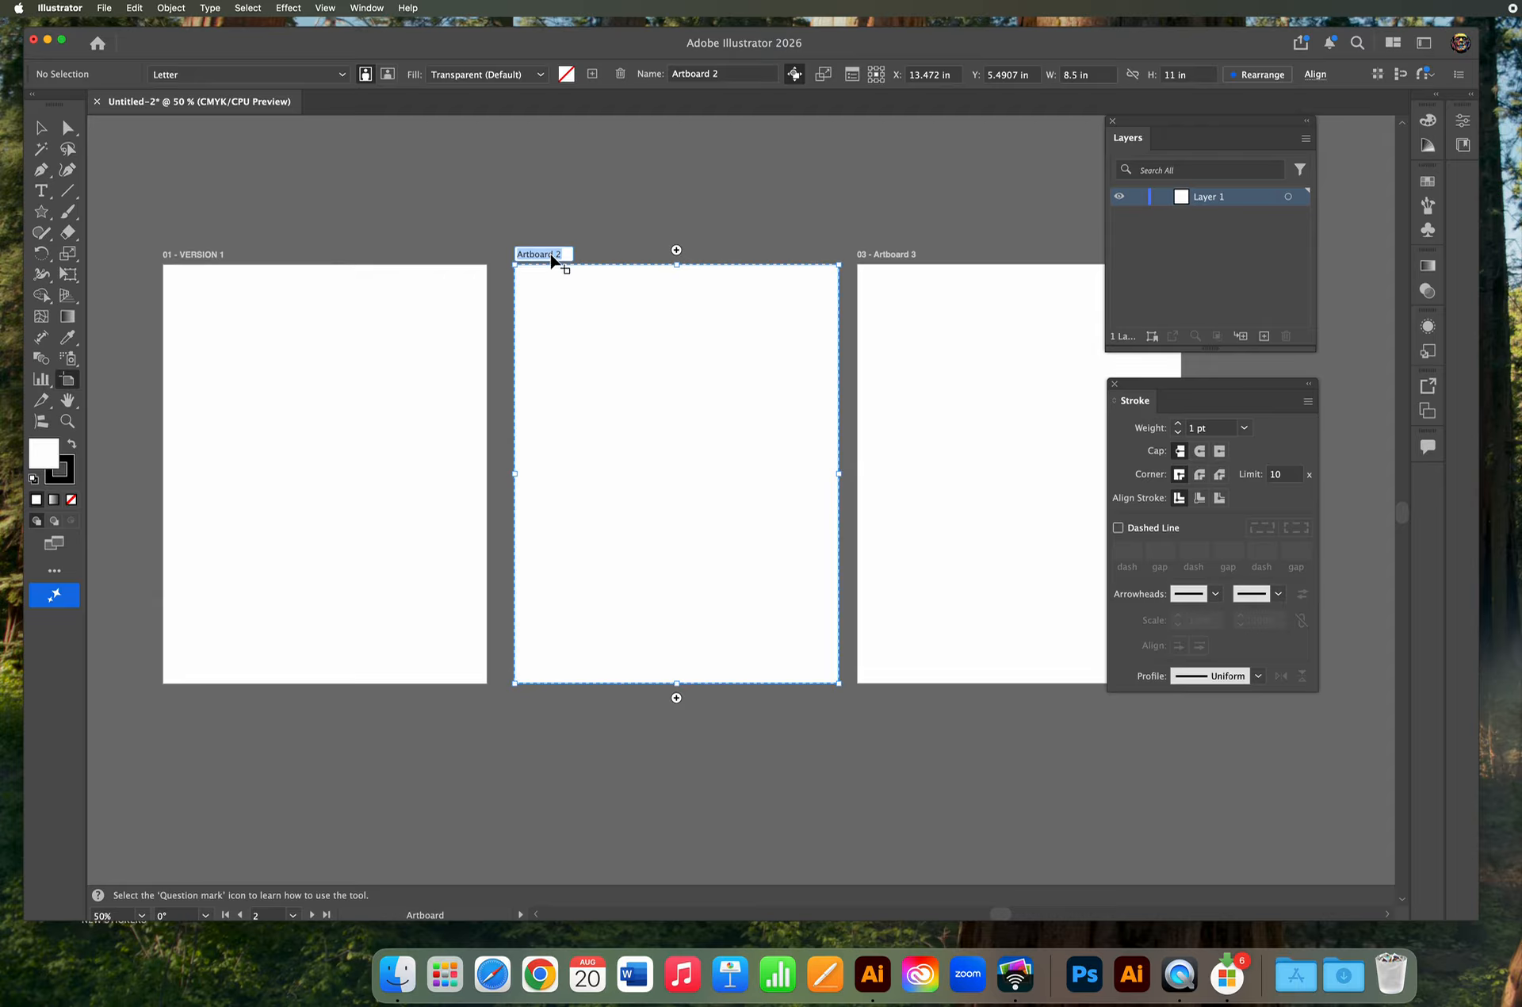
pyautogui.write('C')
pyautogui.write('OLOR VERSION 2')
pyautogui.press('Return')
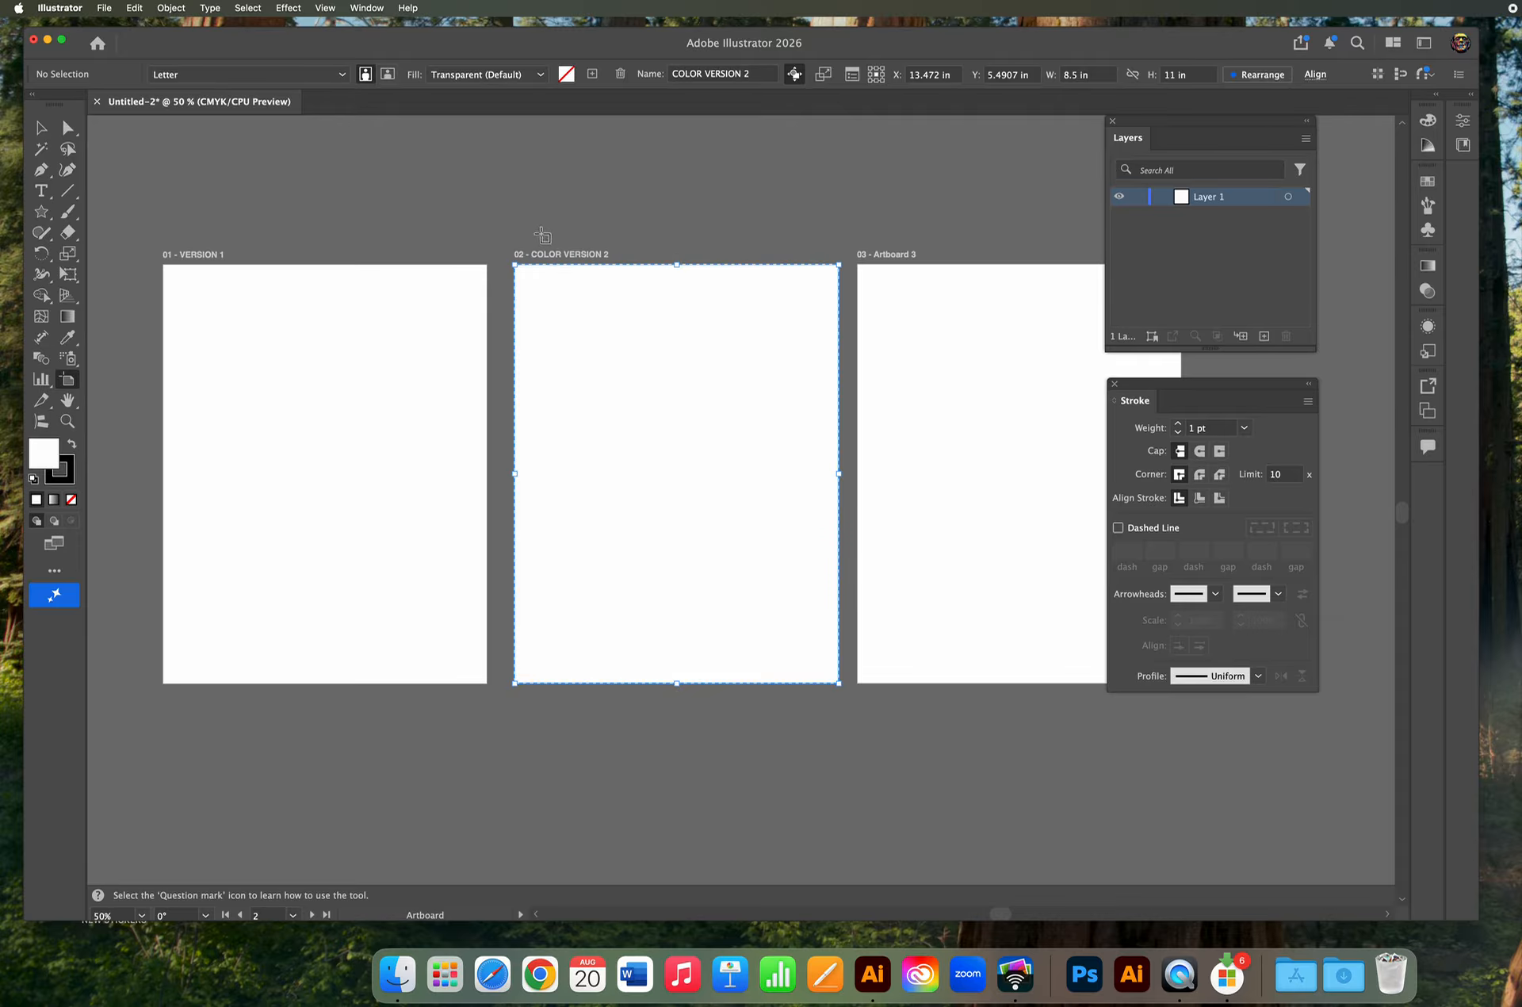
# Rename the first artboard COLOR VERSION 1.
pyautogui.doubleClick(199, 254)
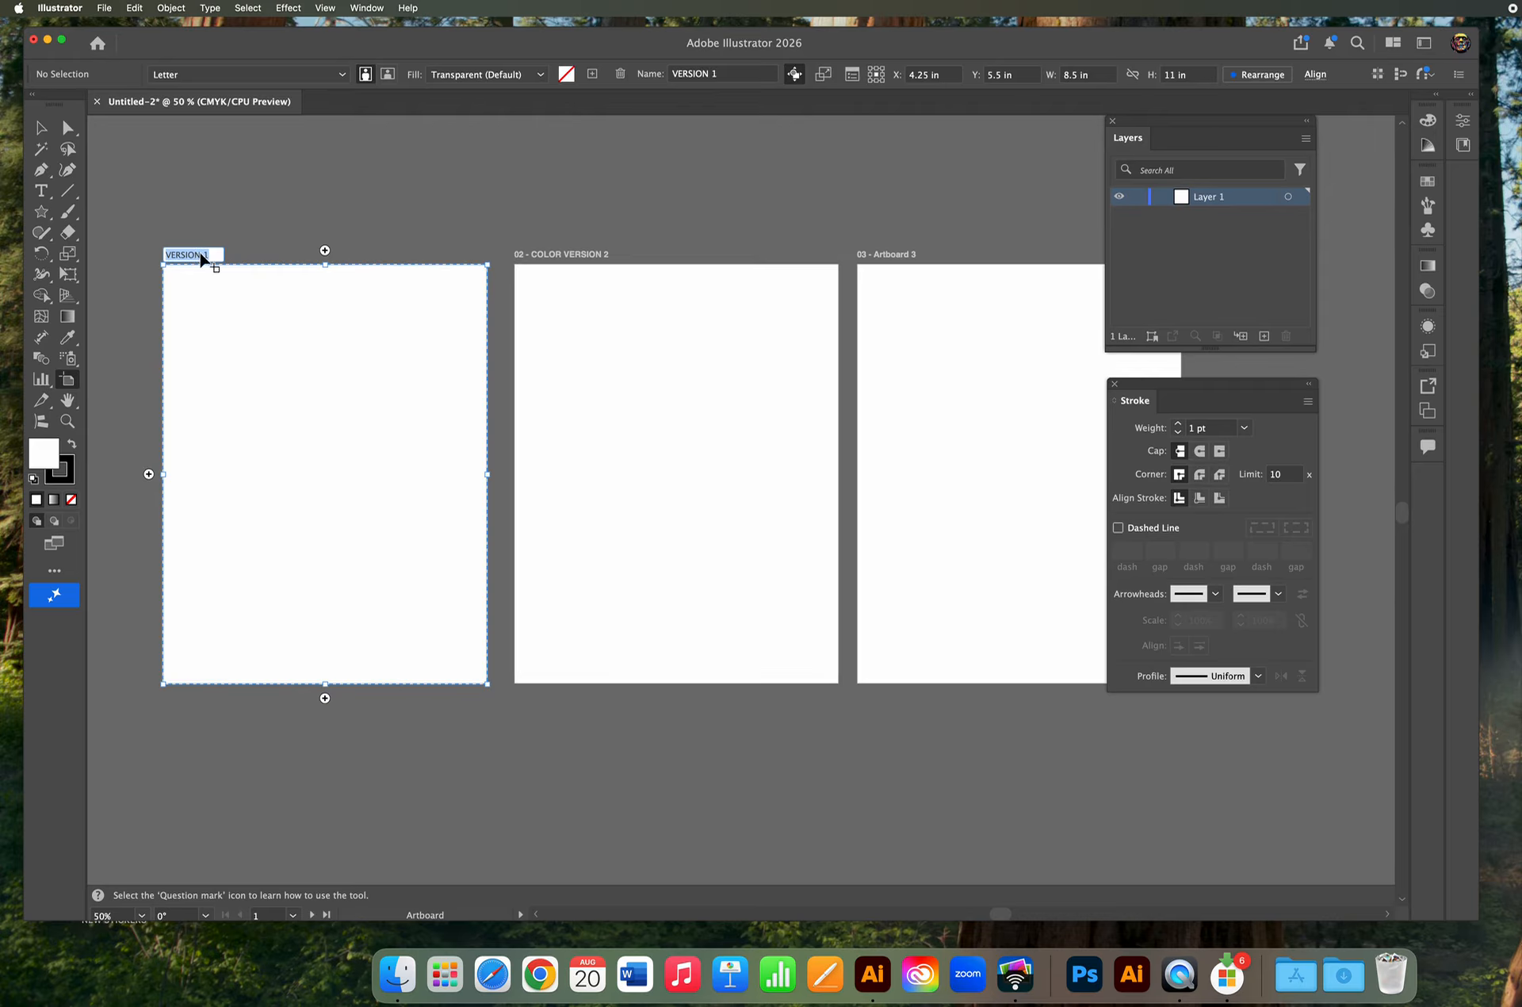
pyautogui.write('COLOR ')
pyautogui.write('VERSION 1')
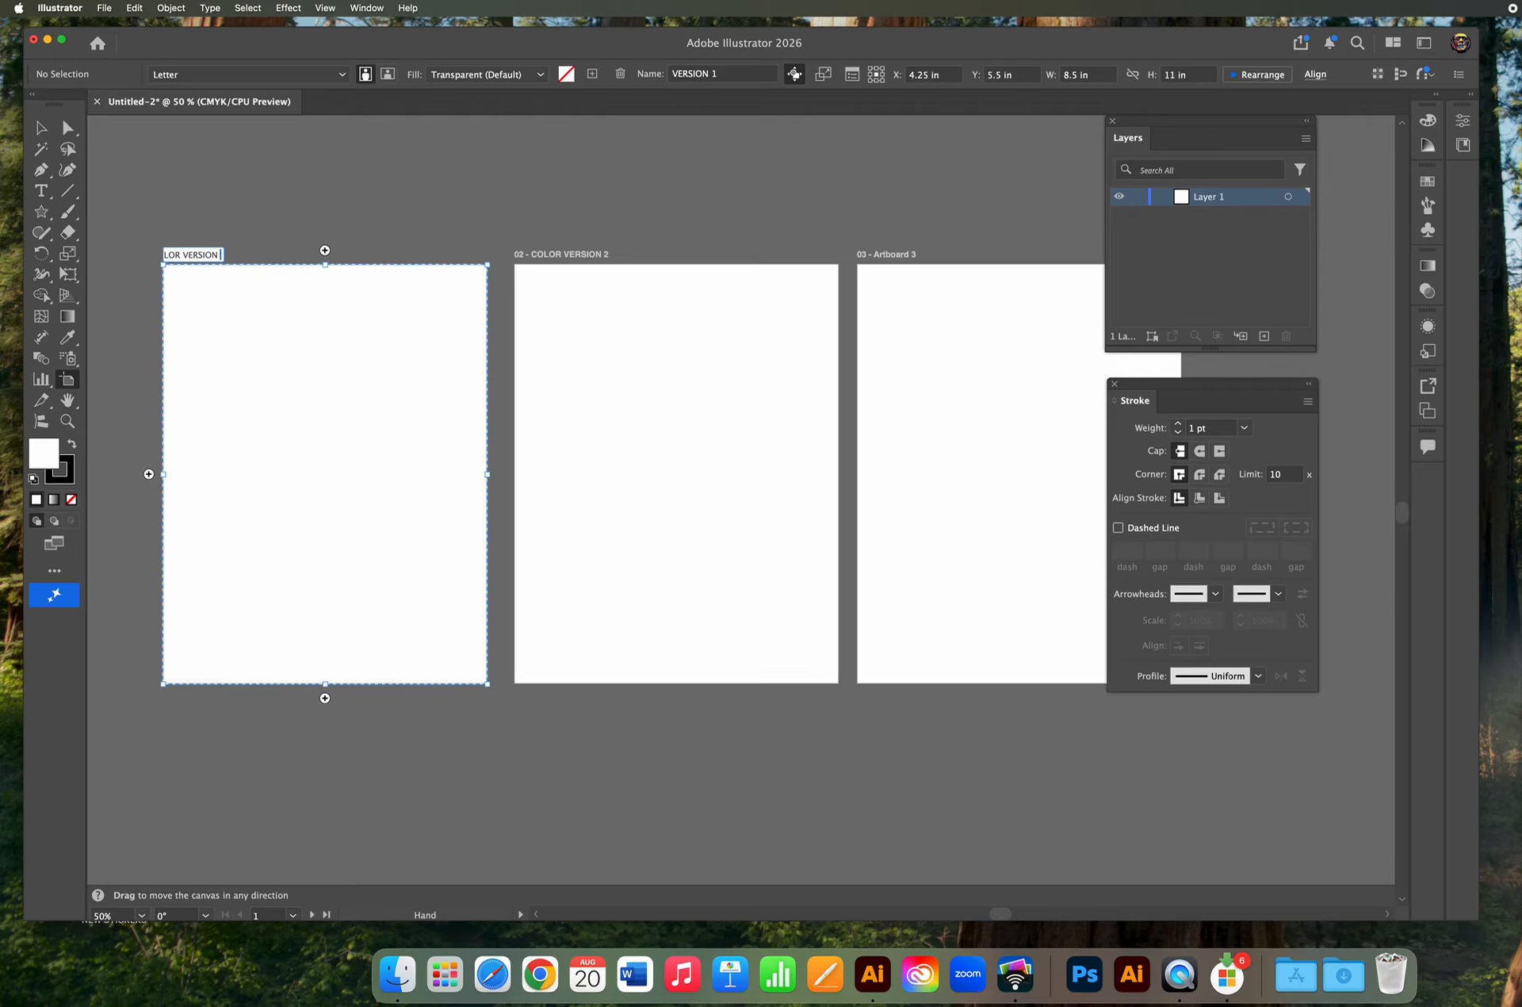
# Rename the third artboard COLOR VERSION 3.
pyautogui.doubleClick(887, 256)
pyautogui.write('COLO')
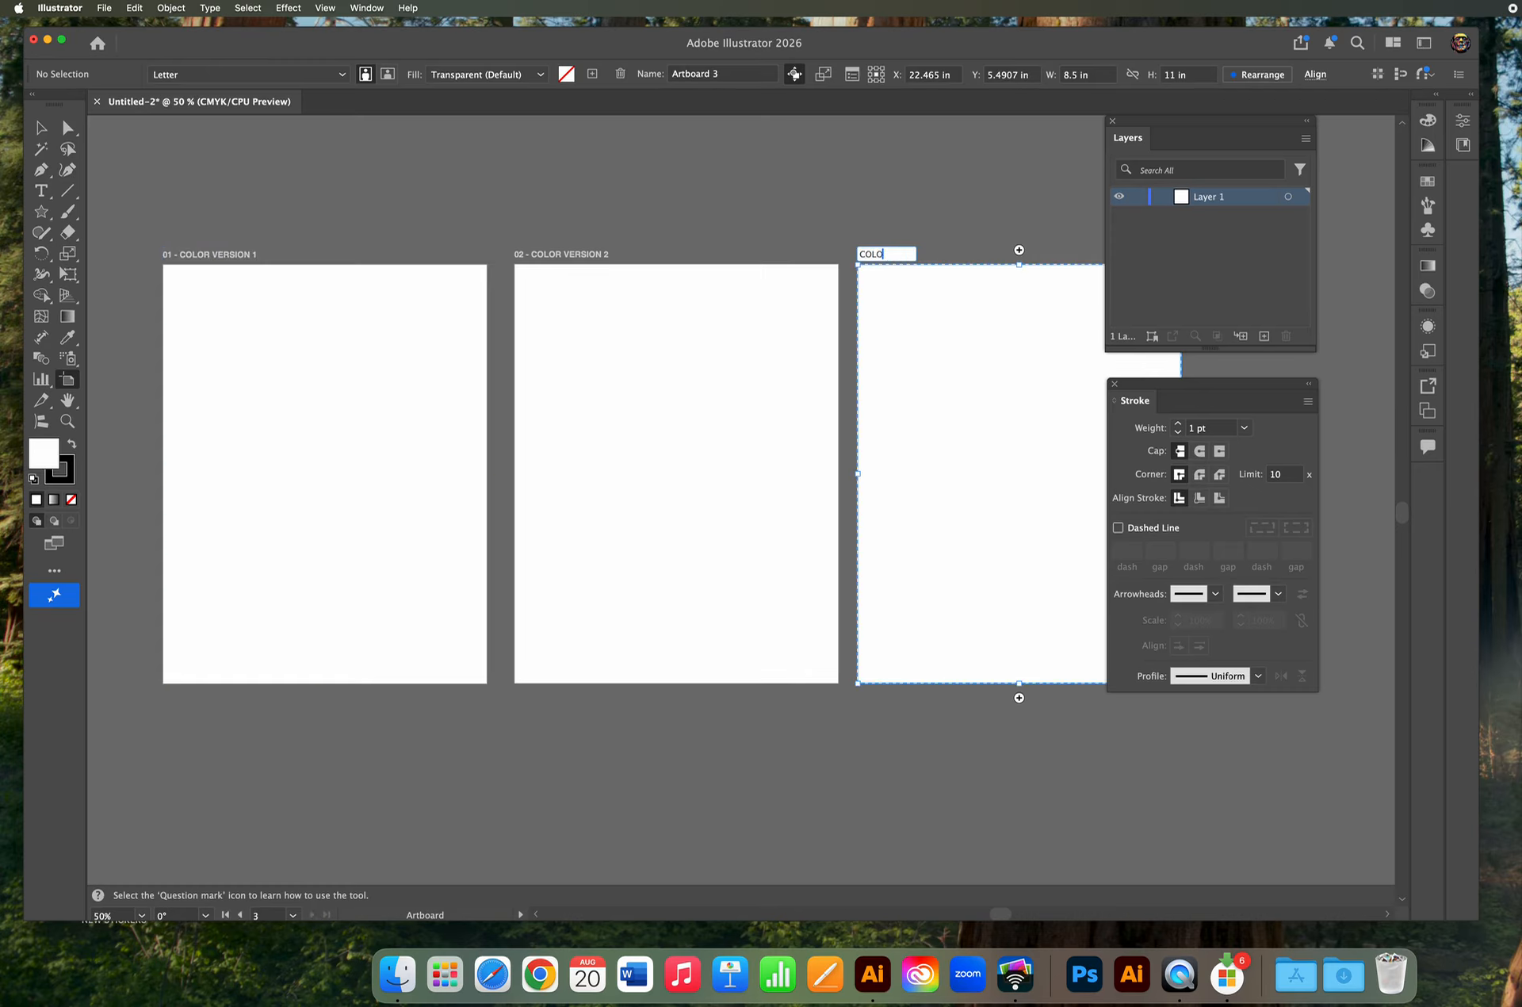
pyautogui.write('R VERSION 3')
pyautogui.press('Return')
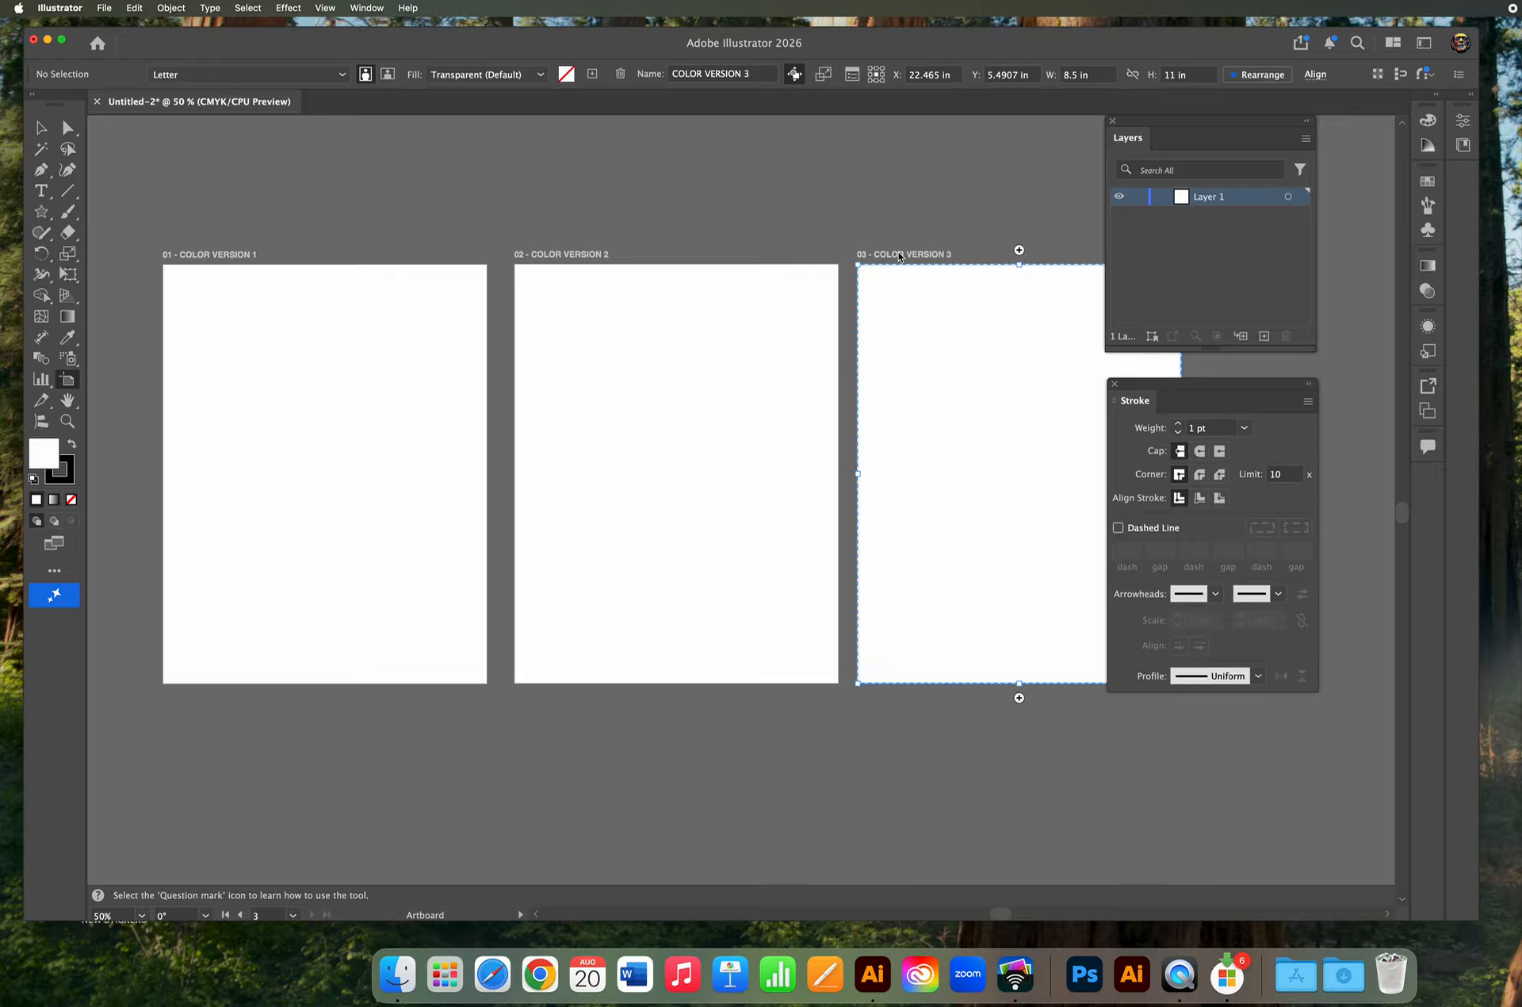
# Set the first artboard's fill to Black in its Artboard Options.
pyautogui.click(364, 388)
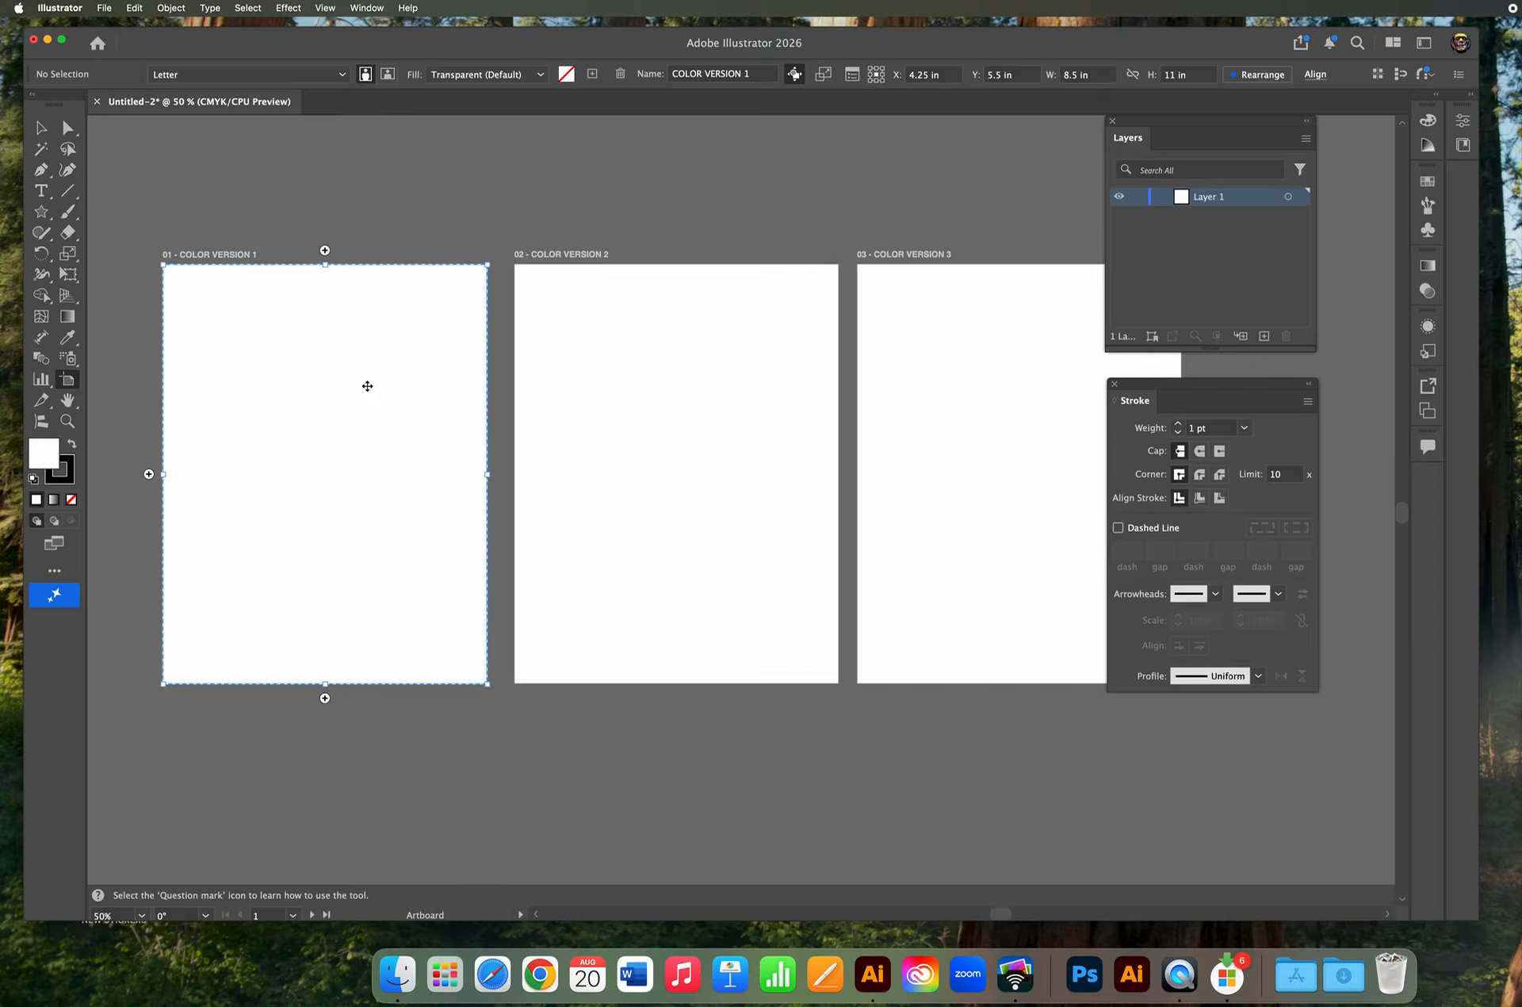
pyautogui.rightClick(367, 379)
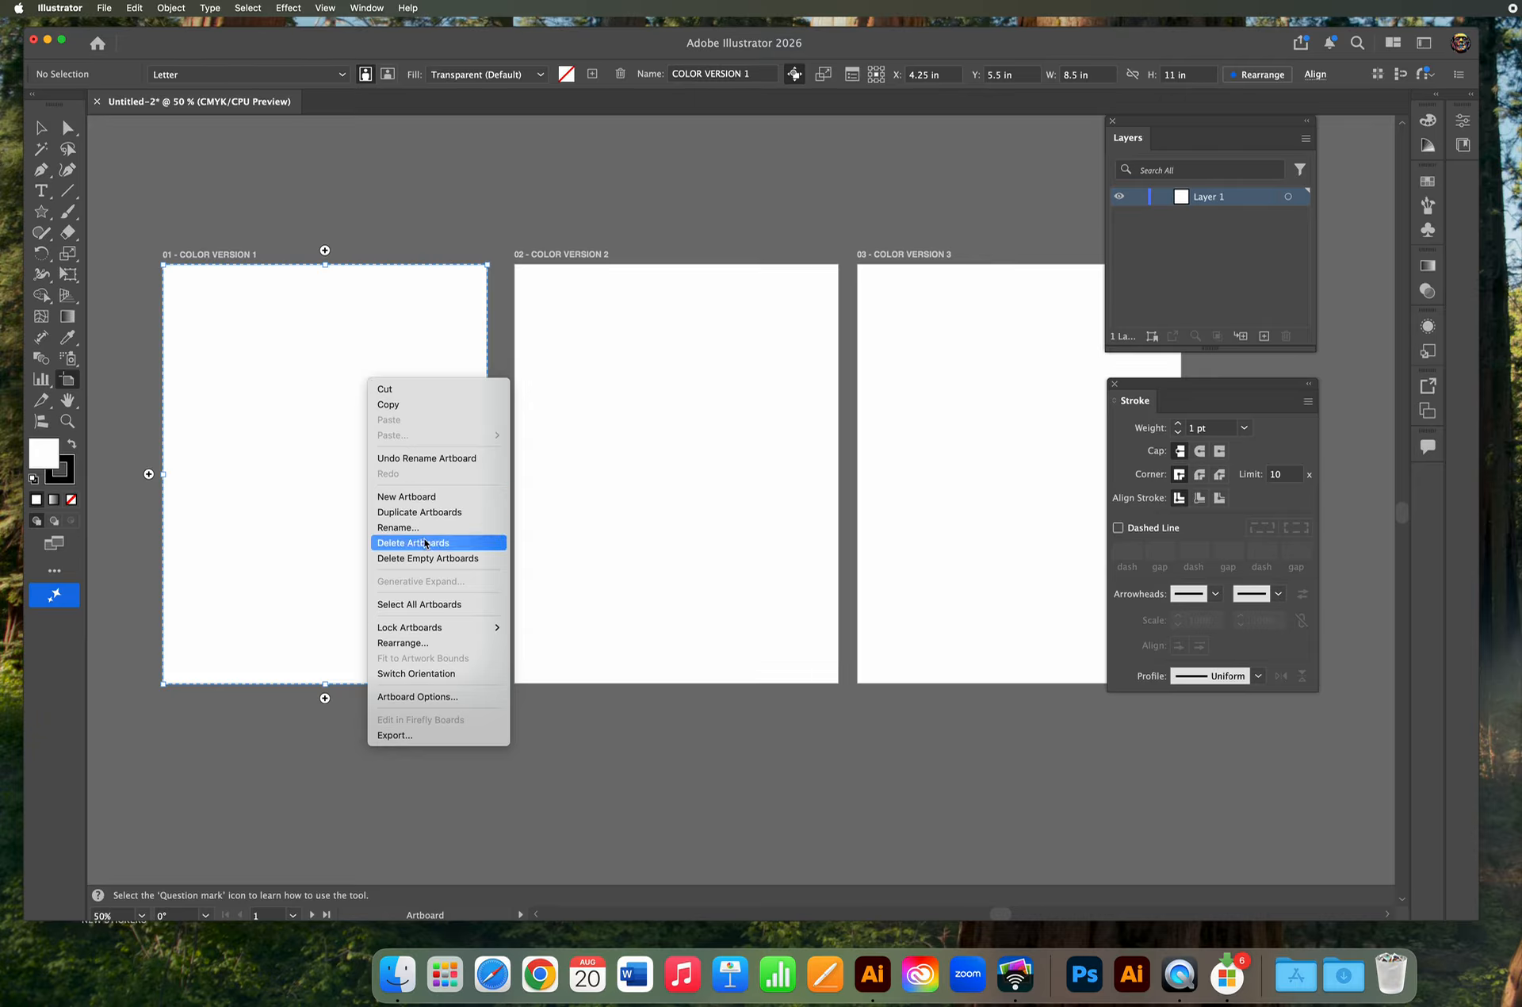
pyautogui.click(428, 696)
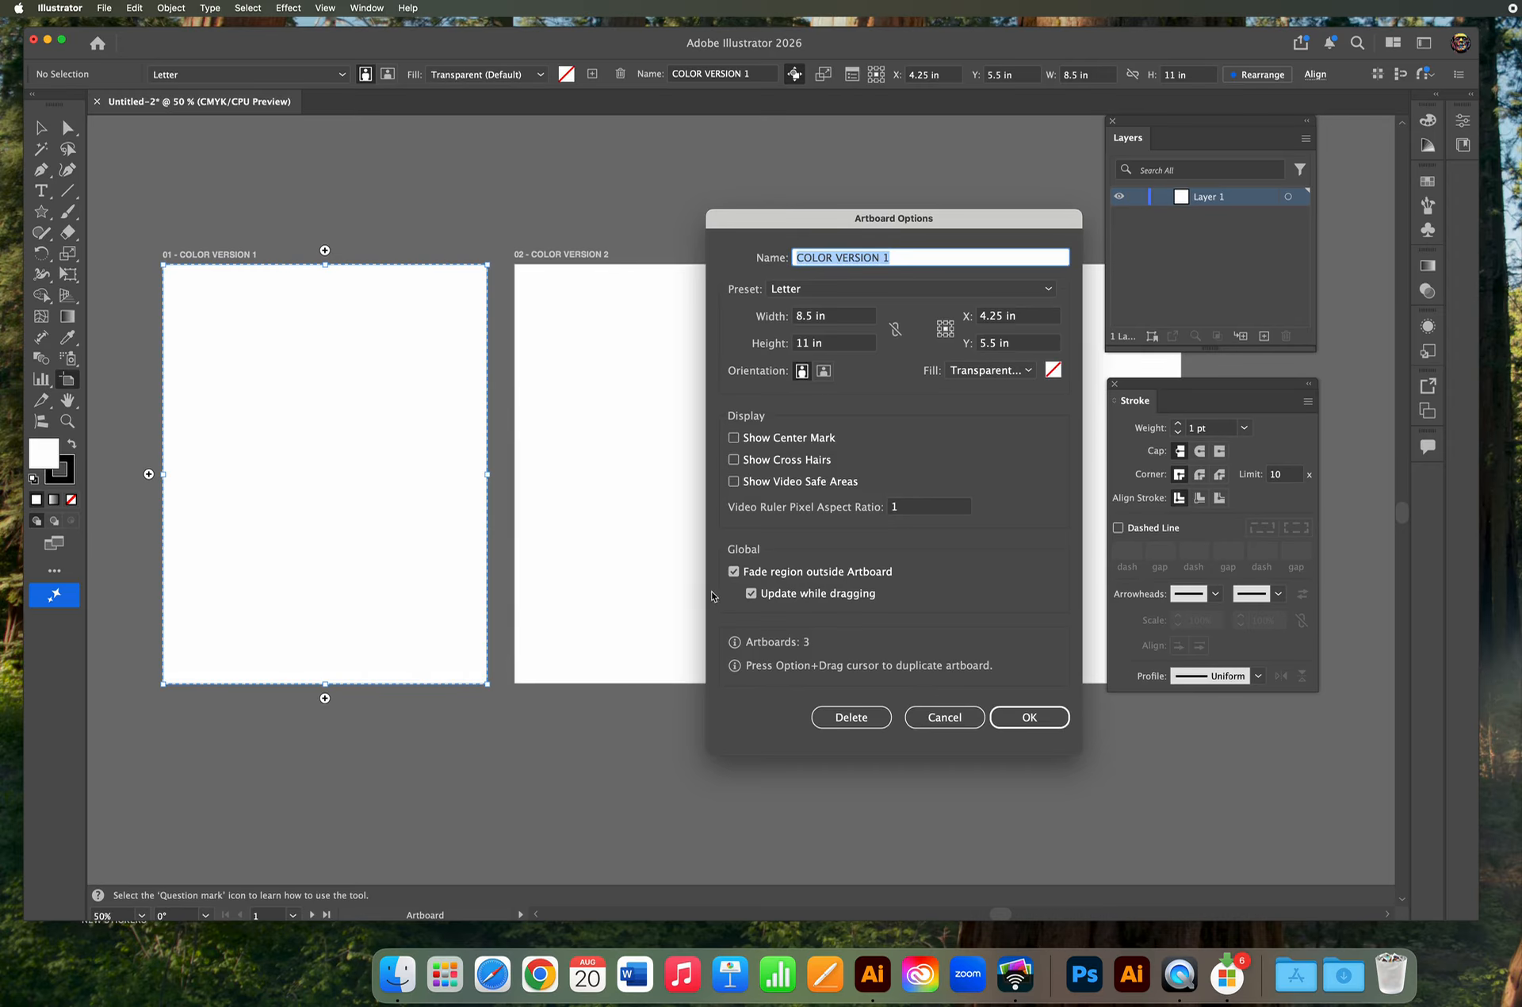
pyautogui.click(976, 370)
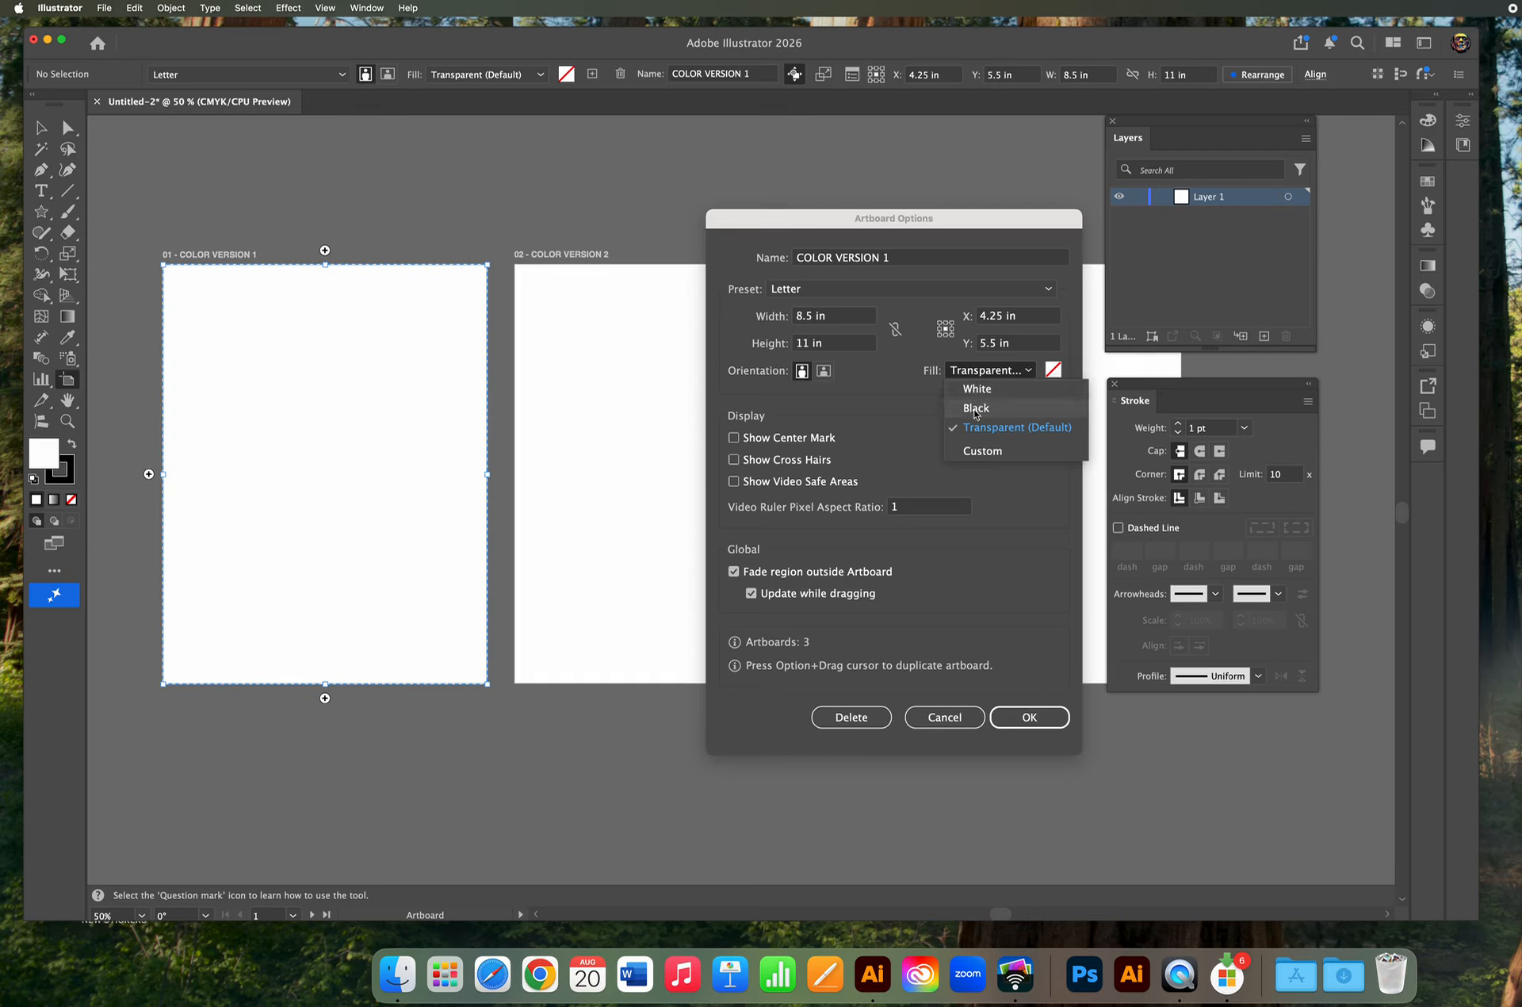
pyautogui.click(971, 403)
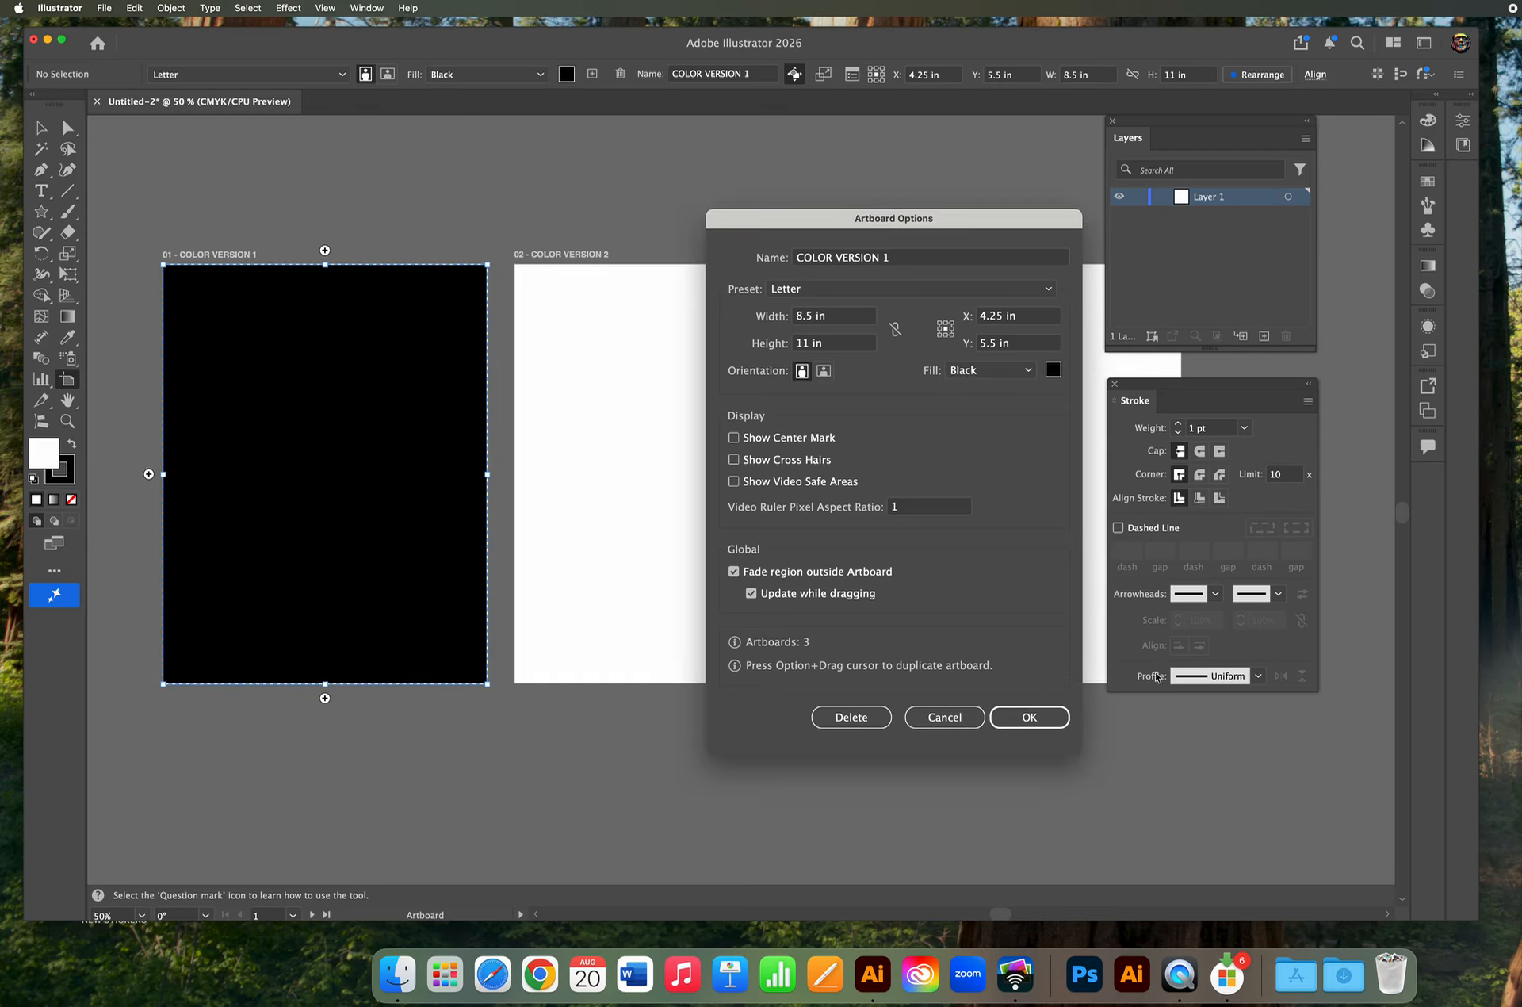
pyautogui.click(1031, 717)
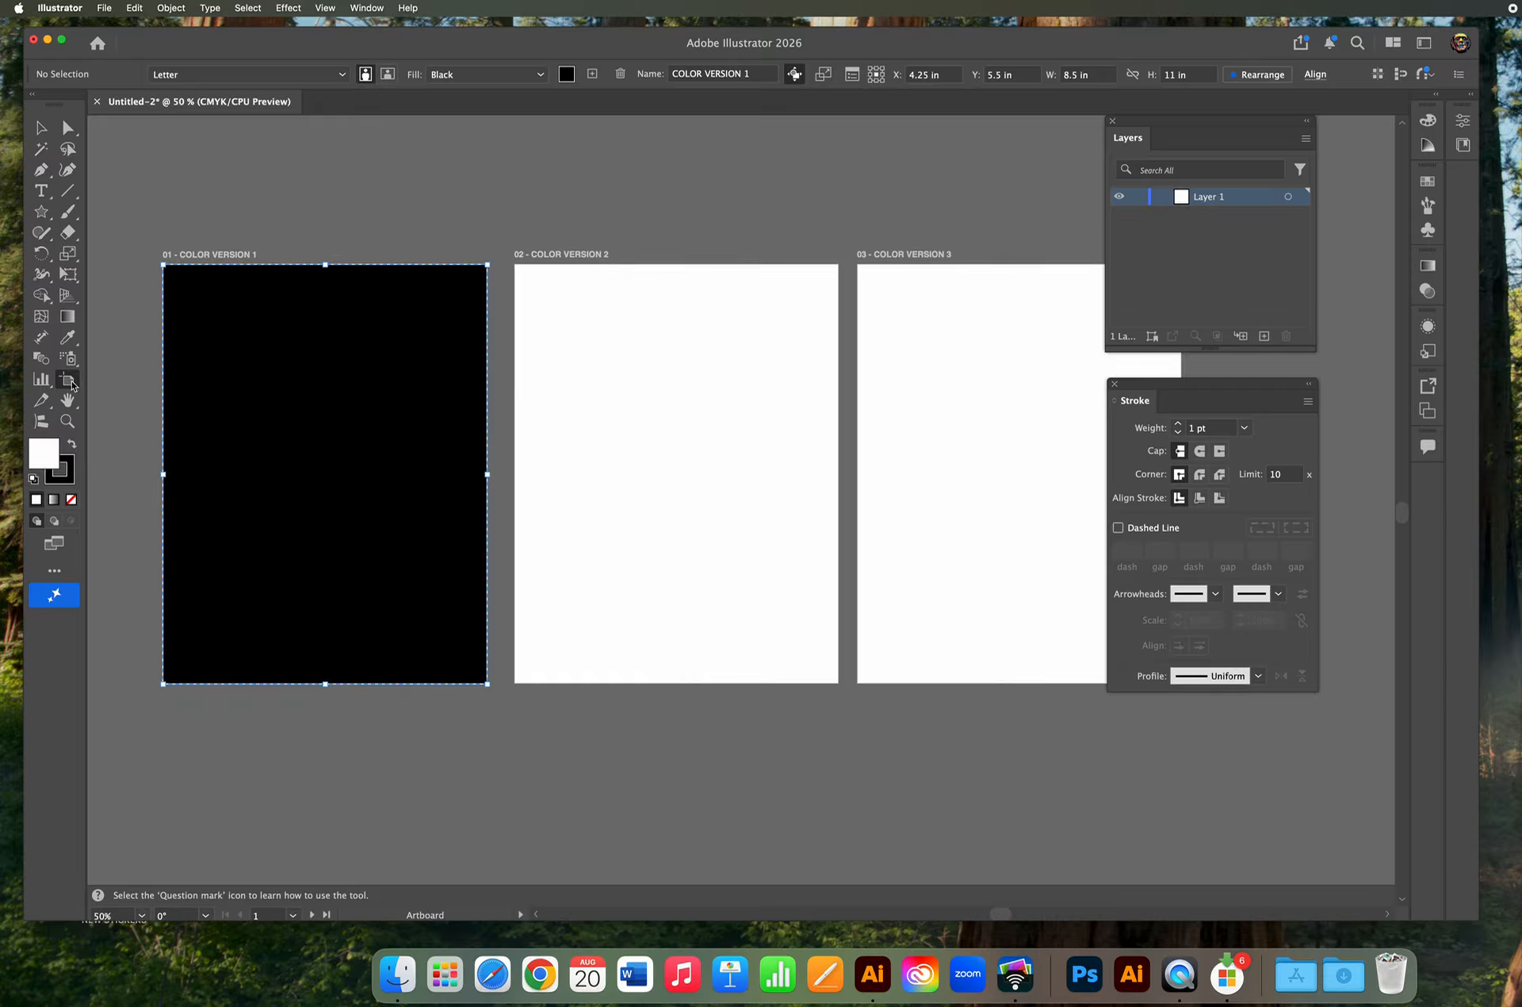
# Set the second artboard's fill to a custom red, DD1414, in its Artboard Options.
pyautogui.click(653, 378)
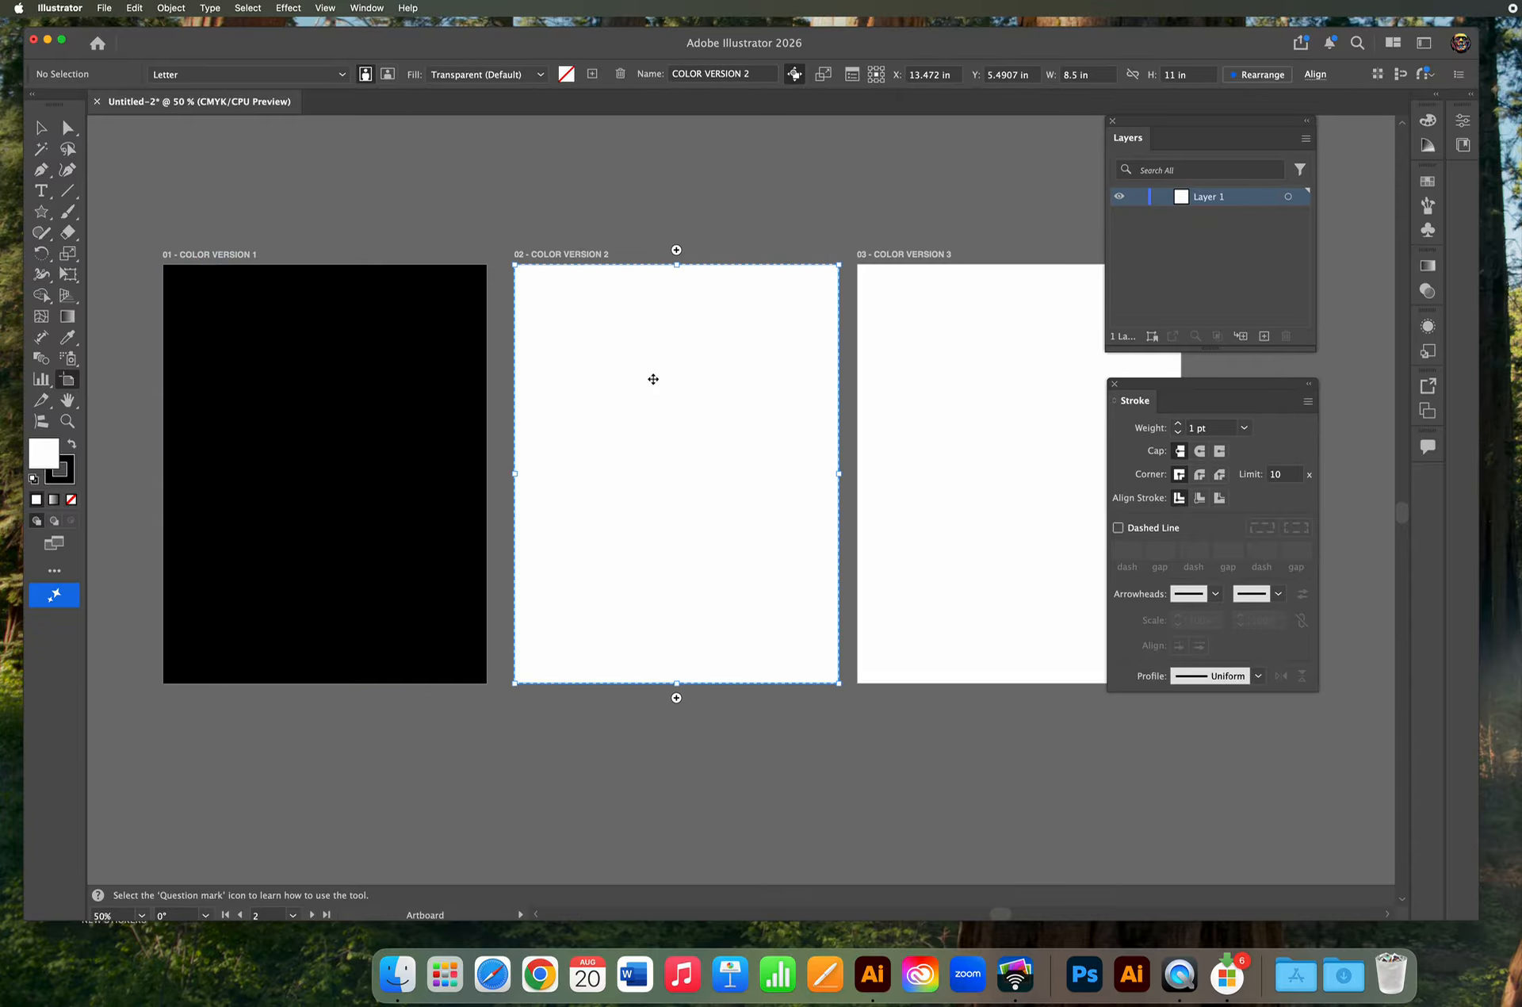
pyautogui.rightClick(652, 379)
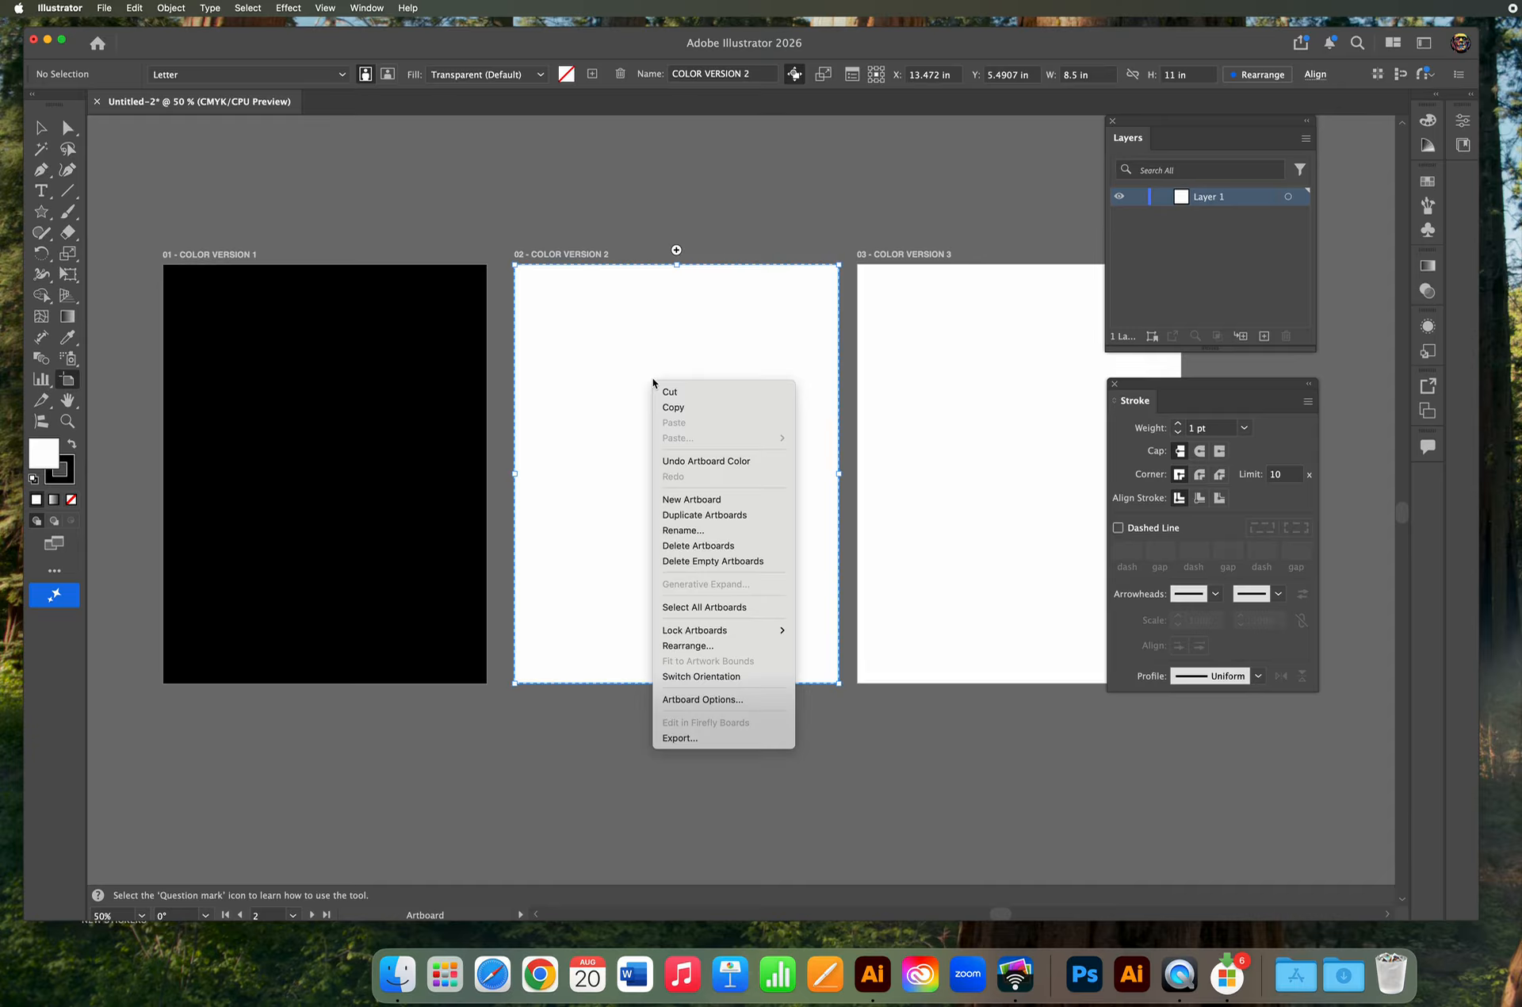
pyautogui.click(737, 699)
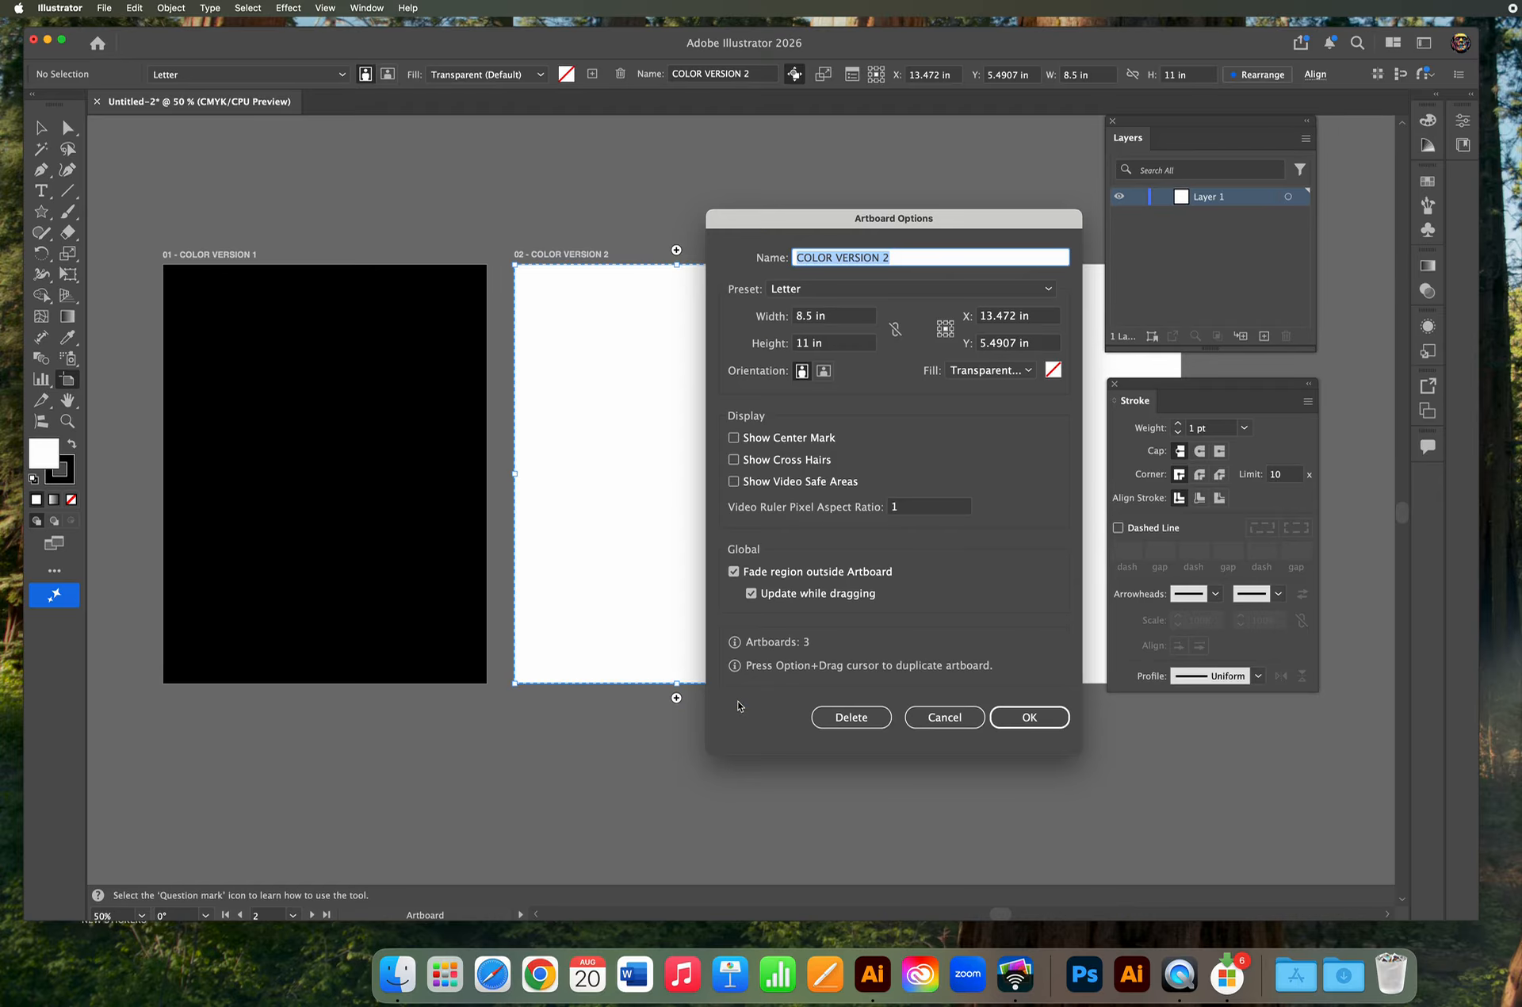
pyautogui.click(1027, 370)
pyautogui.click(983, 452)
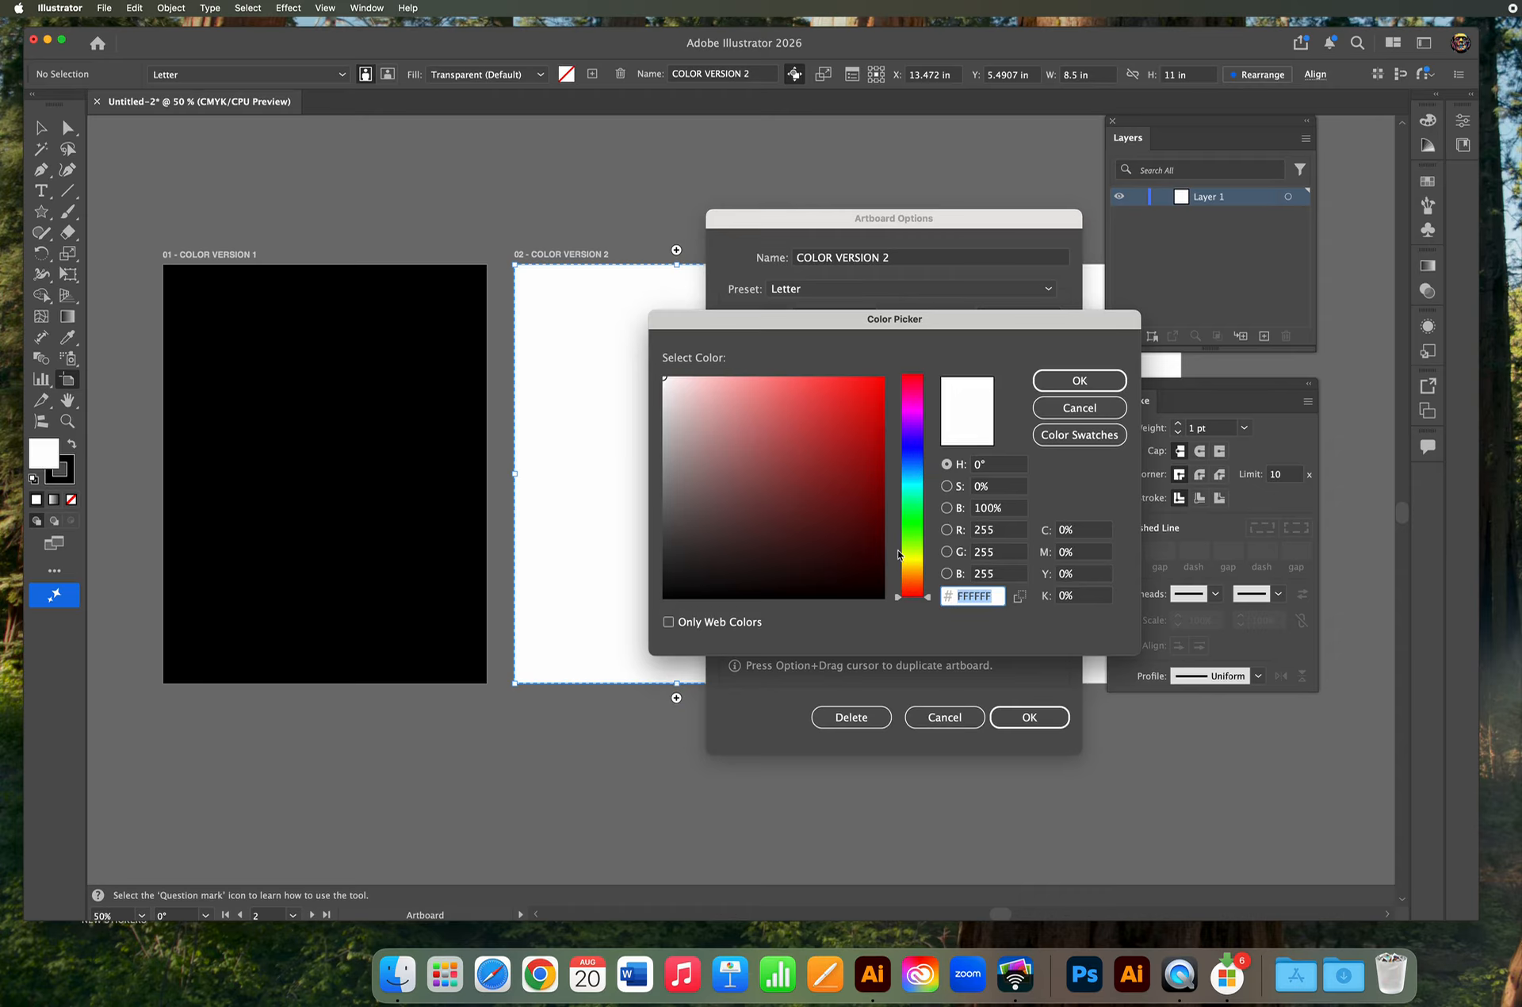
pyautogui.moveTo(856, 442); pyautogui.dragTo(865, 406)
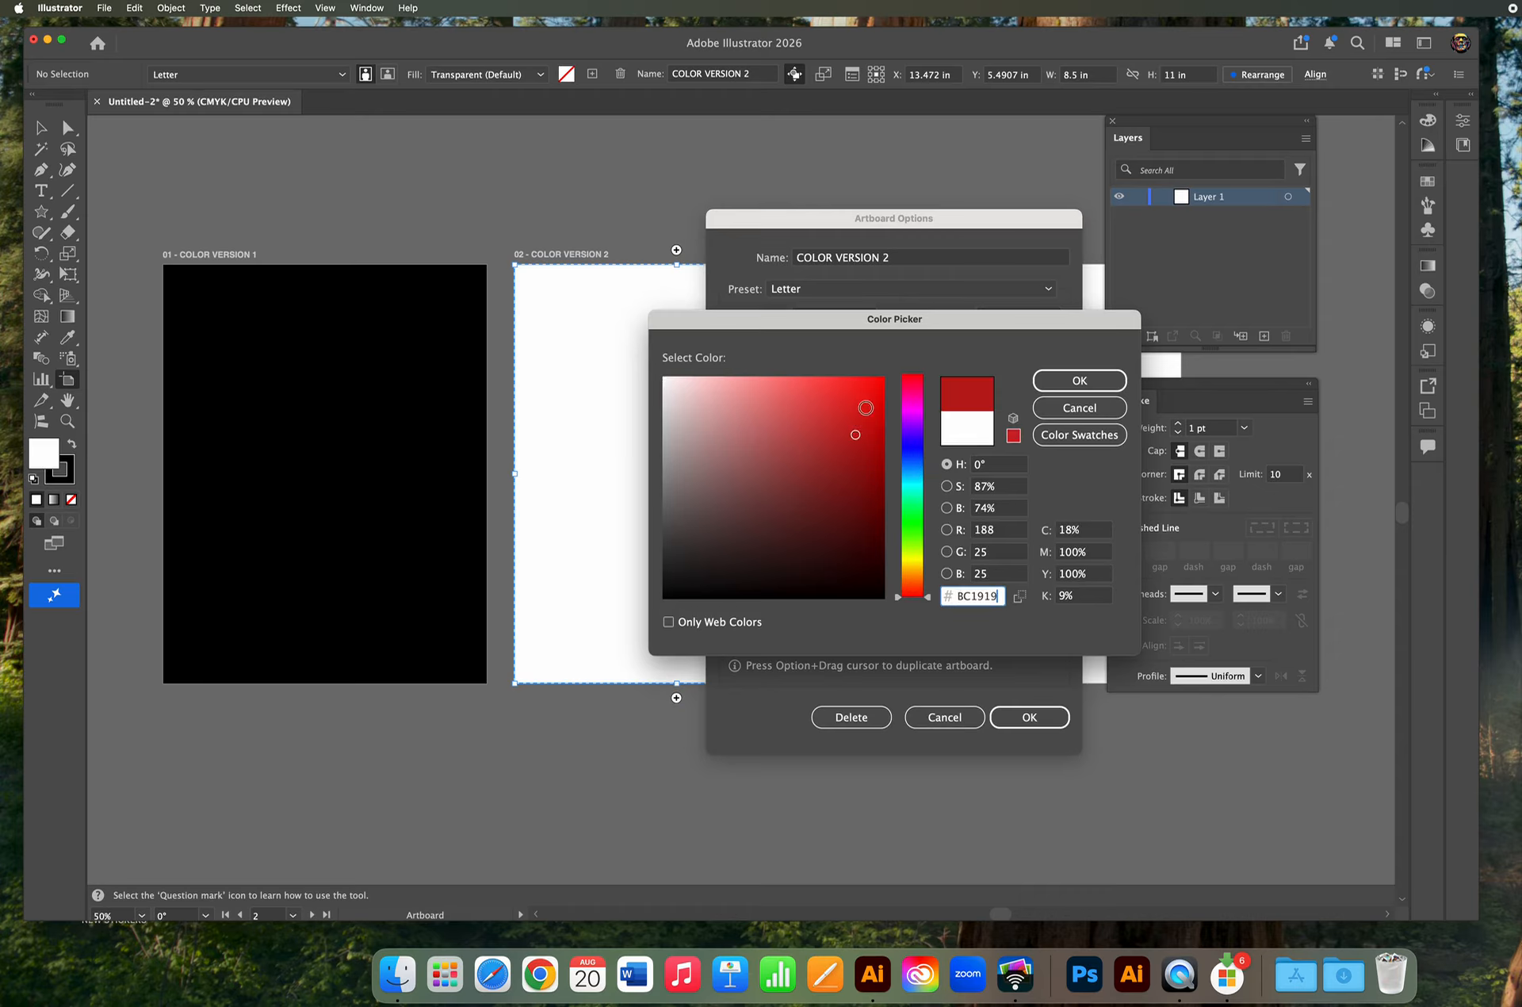
pyautogui.click(1080, 381)
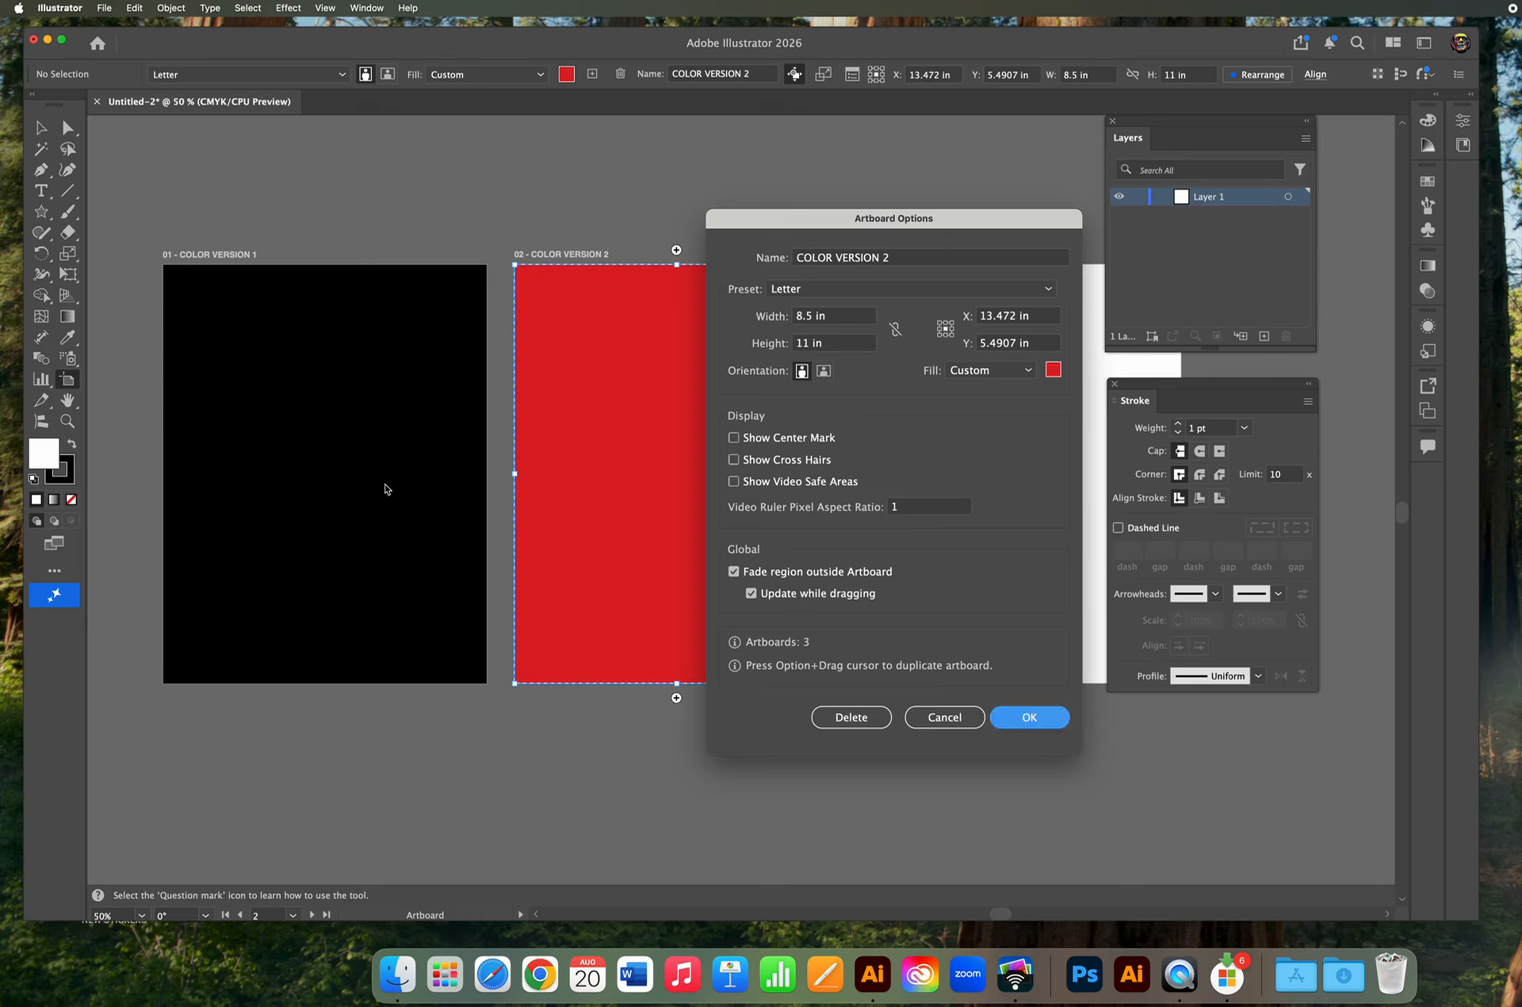
pyautogui.press('Return')
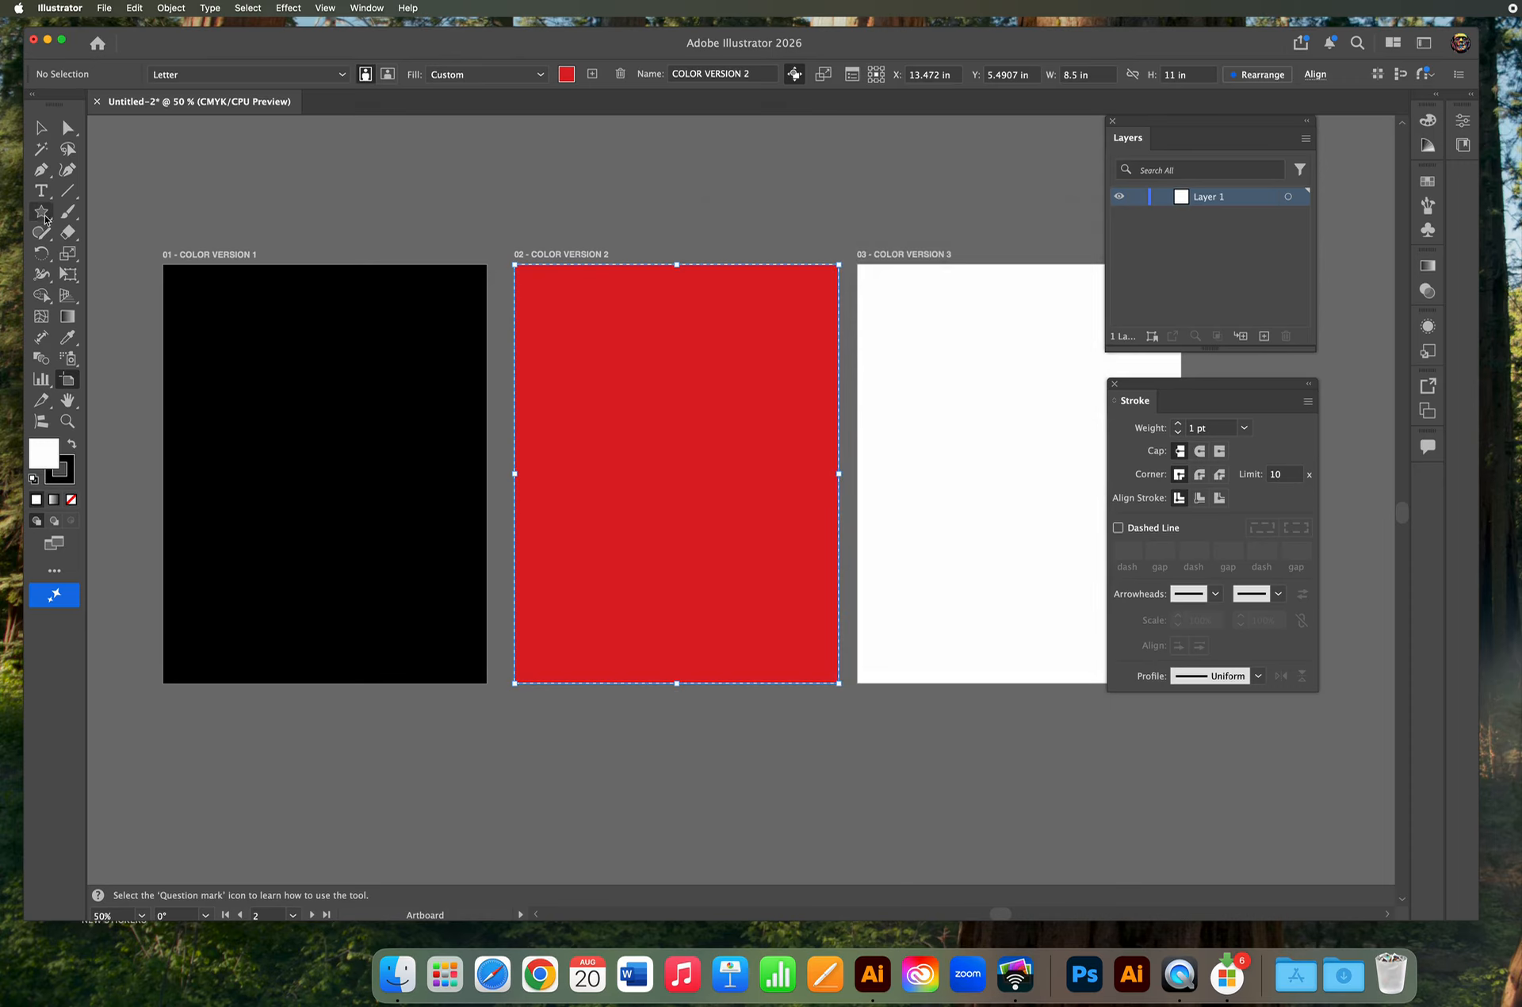
pyautogui.moveTo(45, 218); pyautogui.dragTo(112, 214)
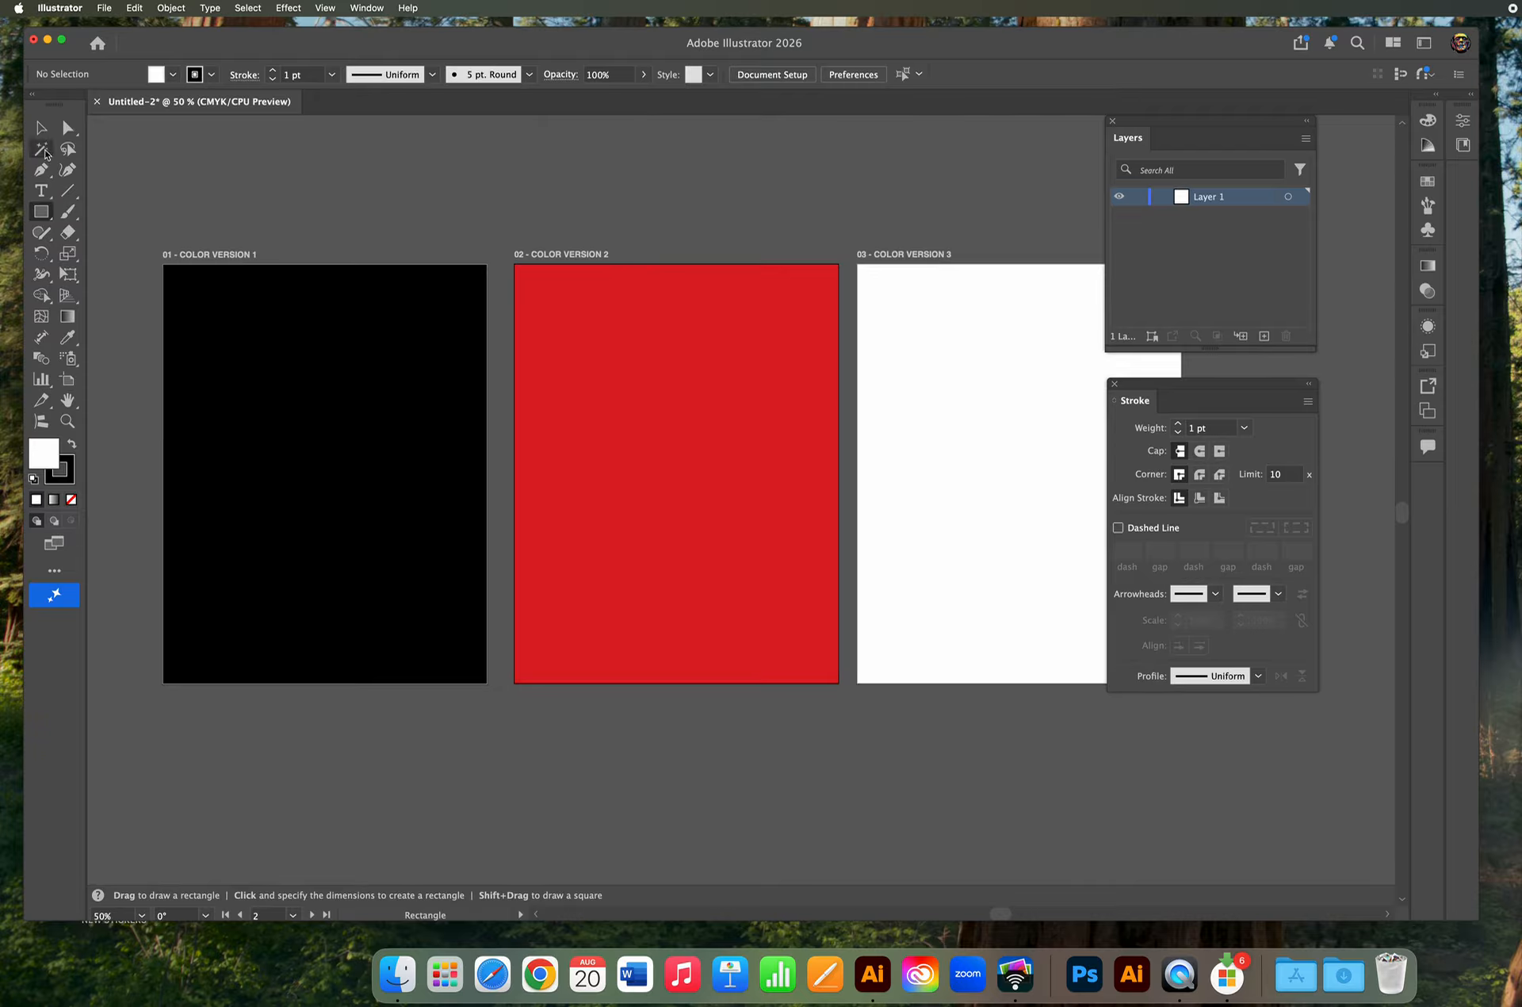
pyautogui.click(41, 128)
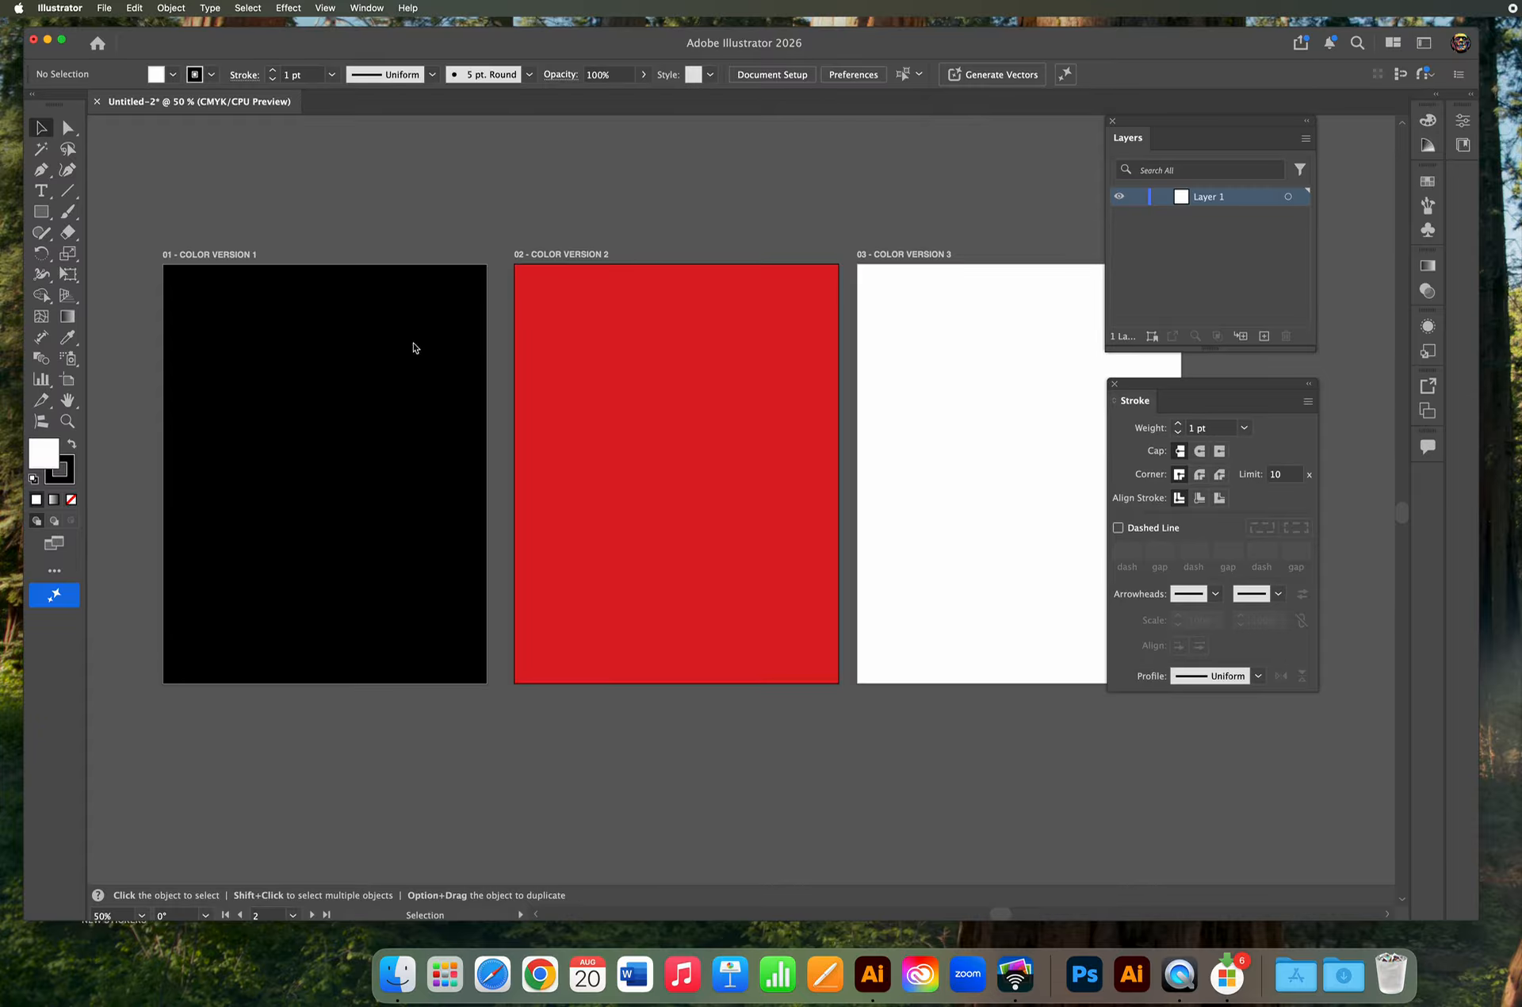
pyautogui.click(67, 379)
pyautogui.click(919, 370)
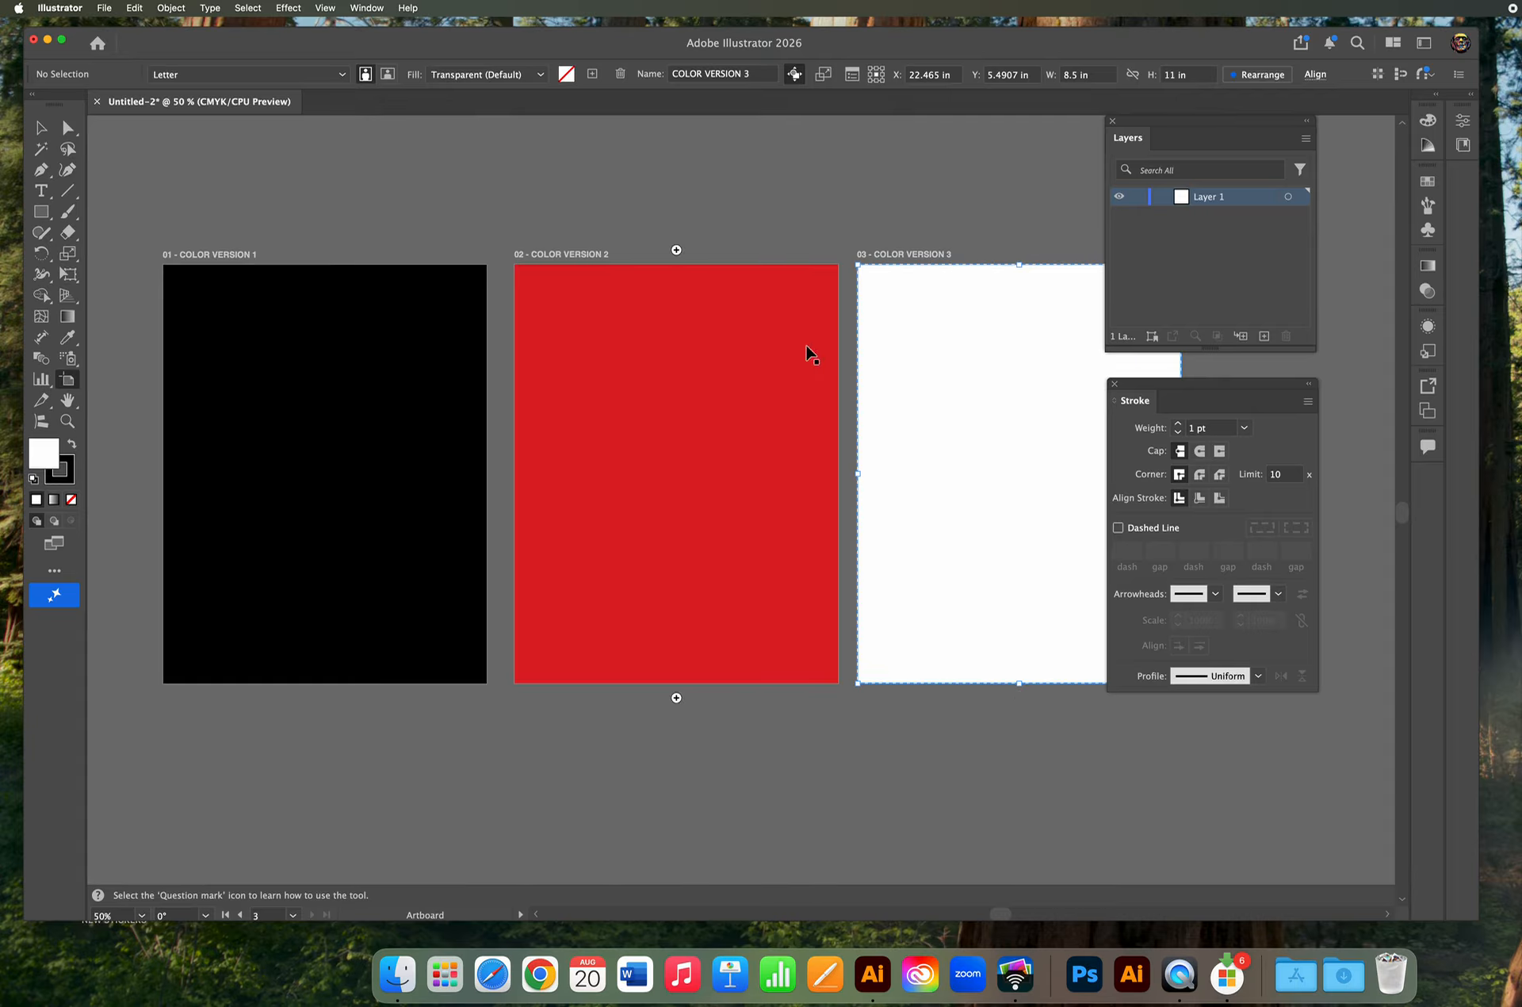
pyautogui.click(640, 398)
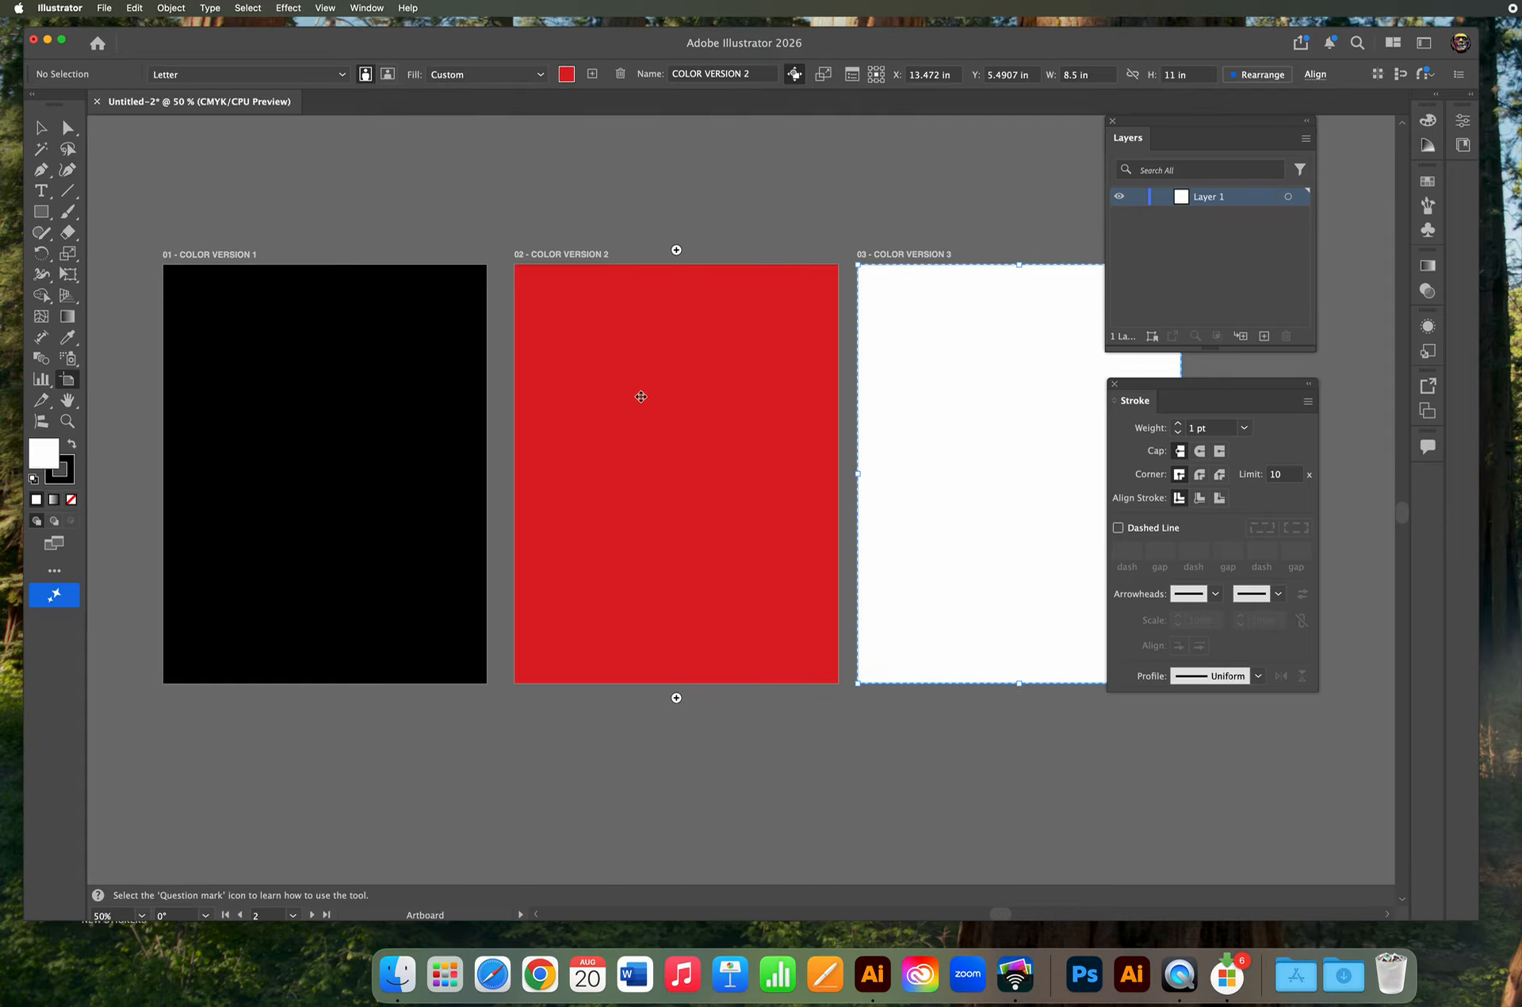
pyautogui.click(395, 355)
# Set the artboard highlight colour to Light Blue and stroke width to 4 in Selection & Anchor Display preferences.
pyautogui.click(62, 7)
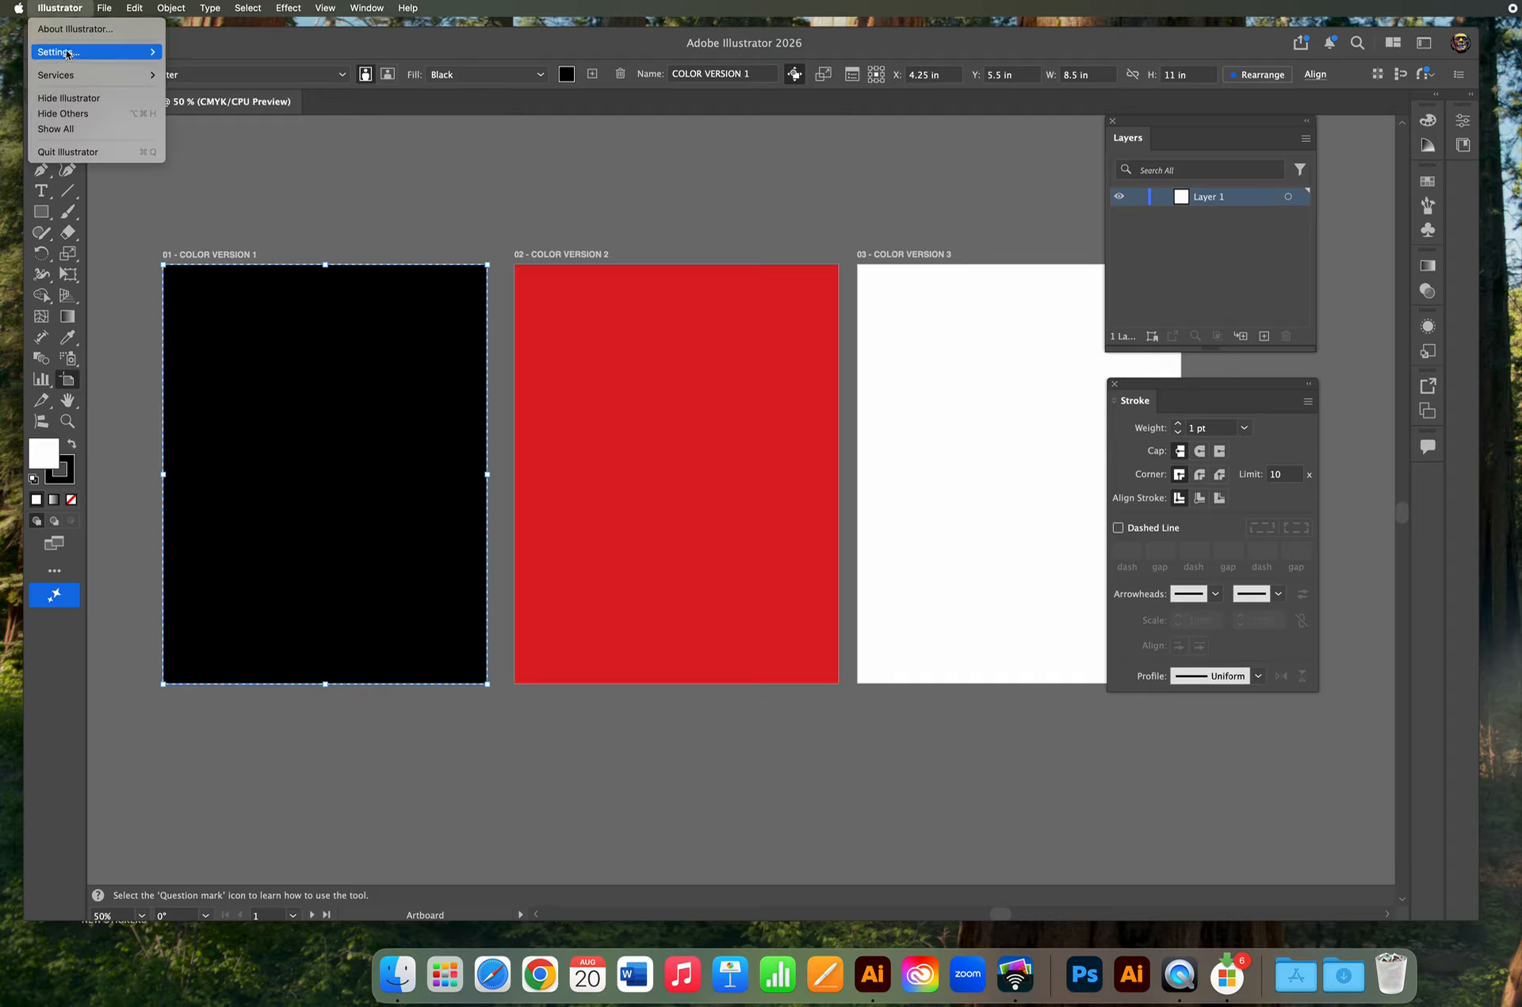
pyautogui.moveTo(68, 55)
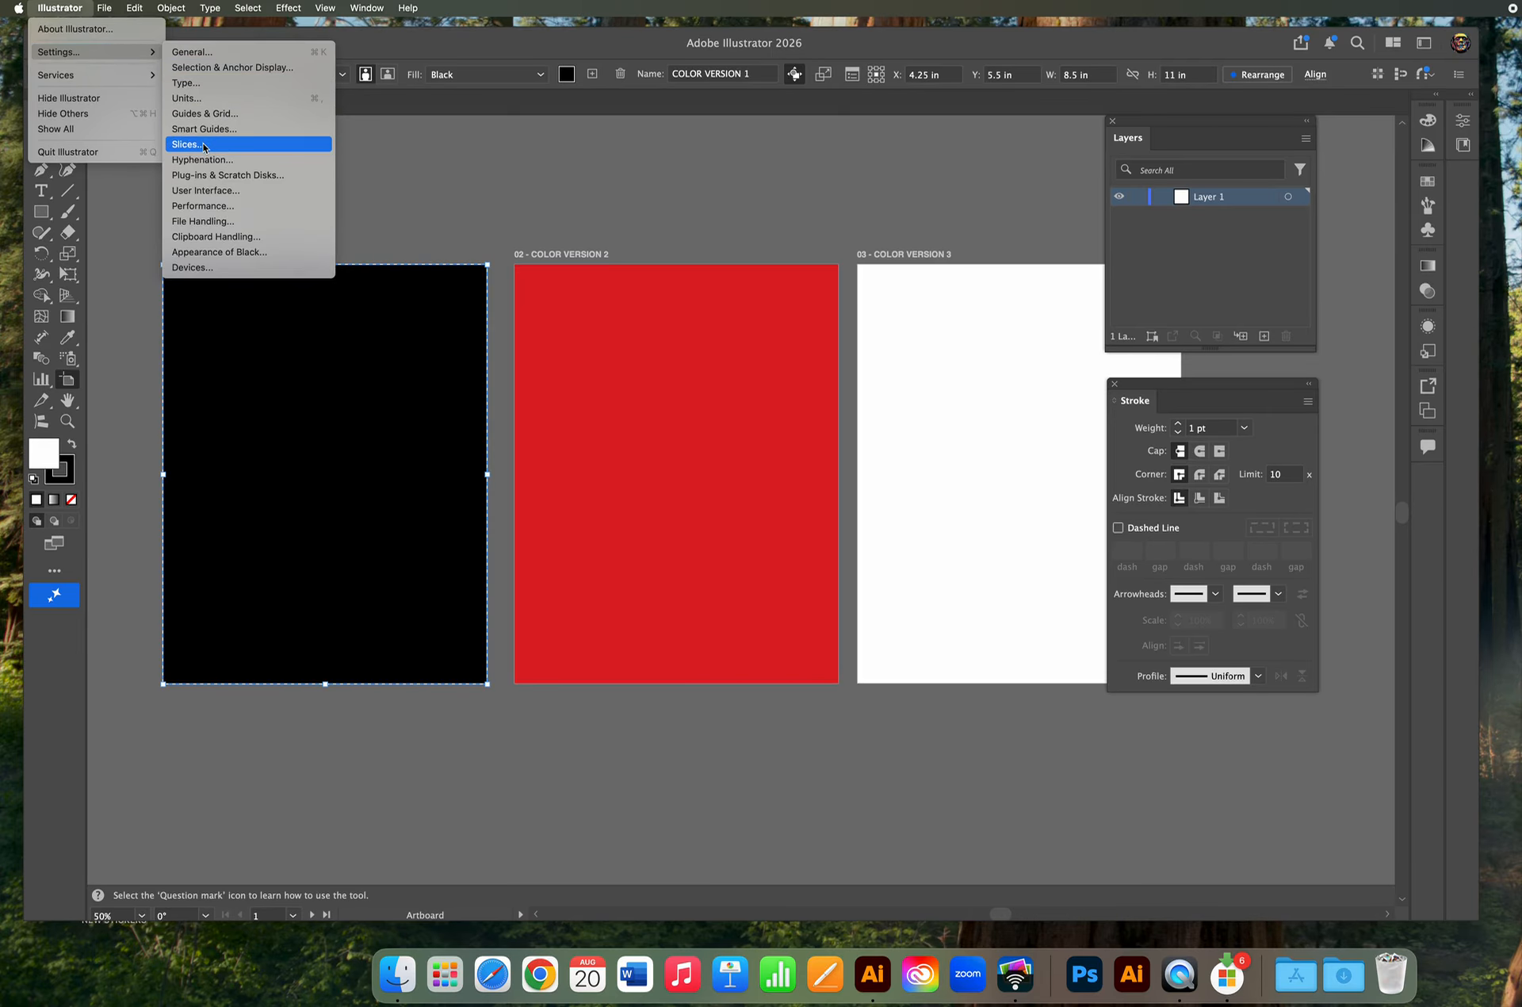
pyautogui.click(204, 114)
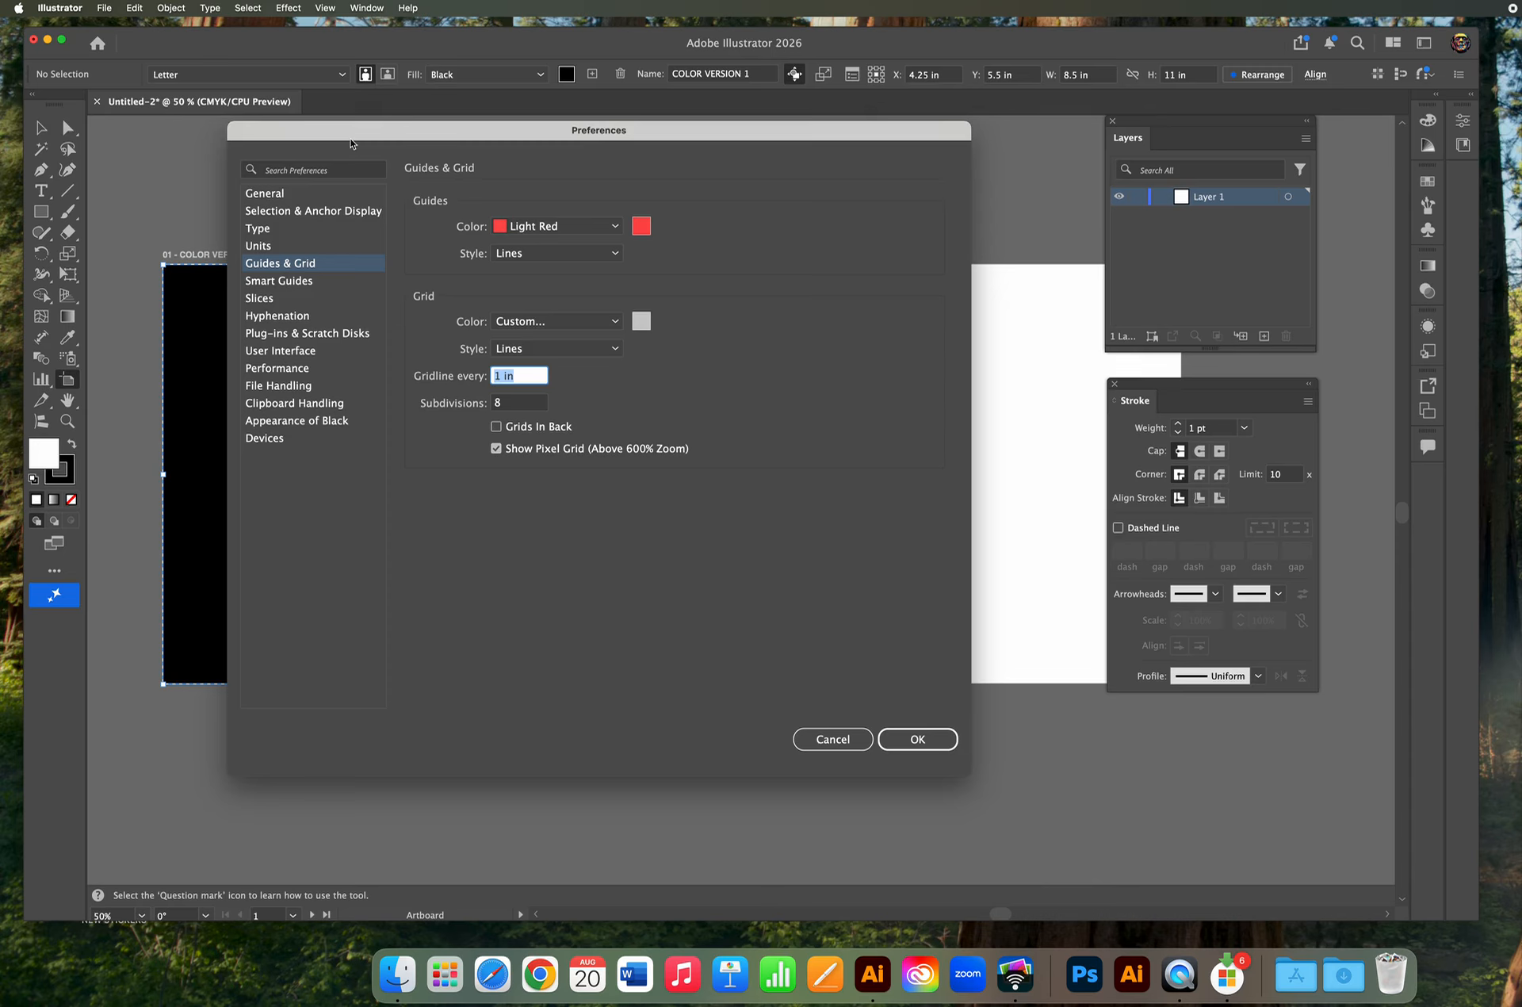
pyautogui.click(319, 282)
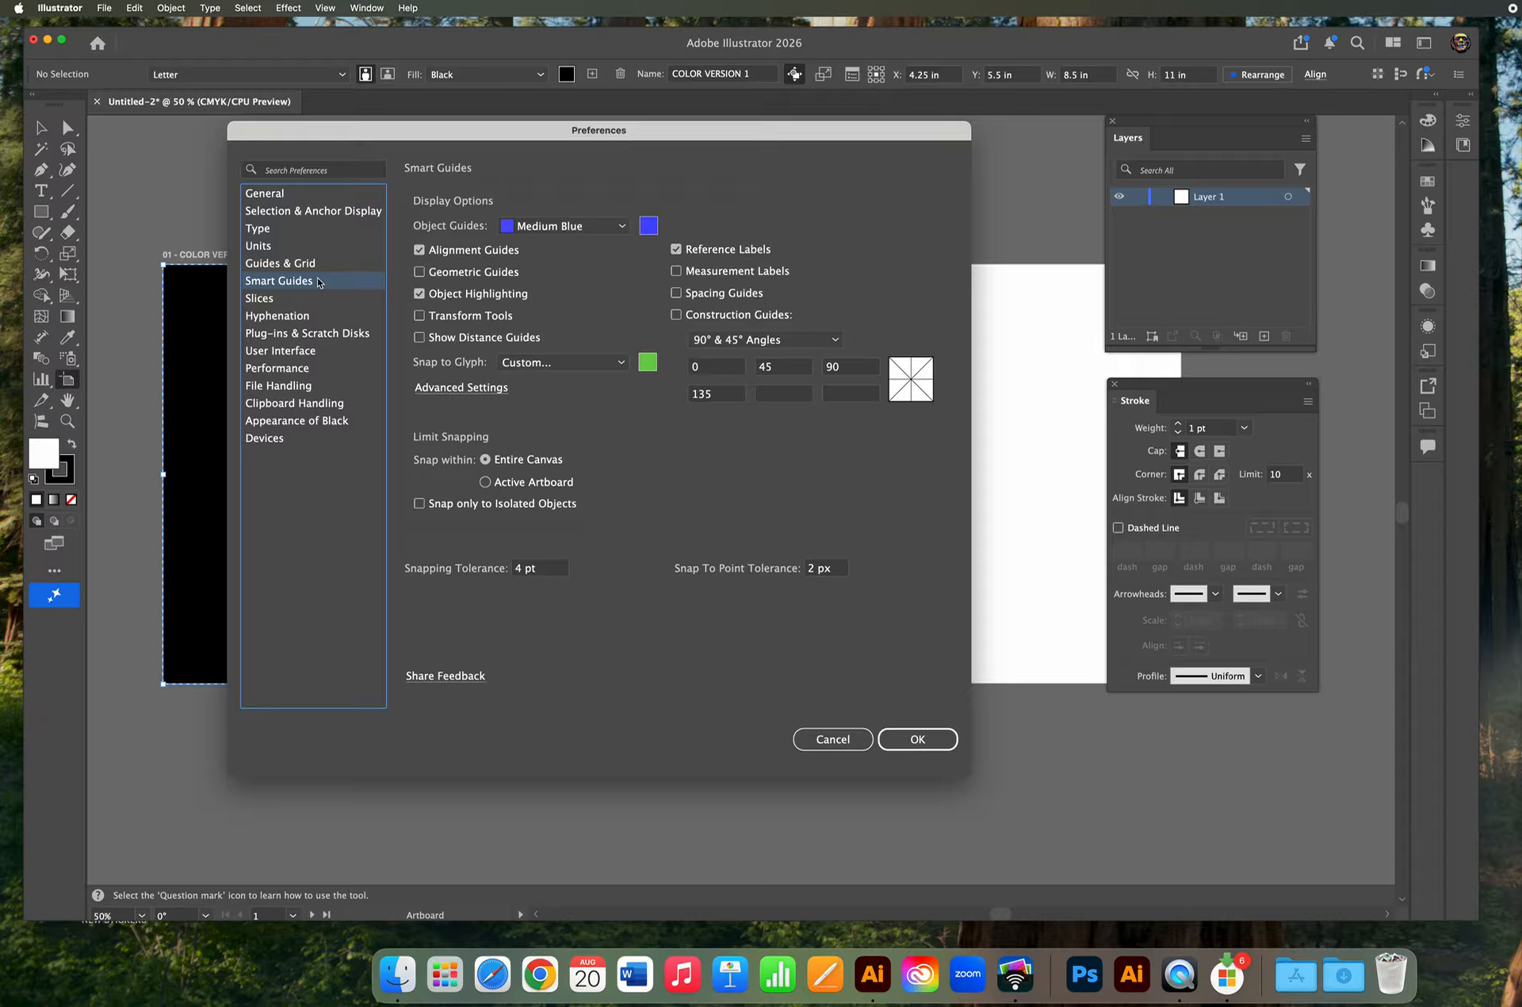
pyautogui.click(294, 210)
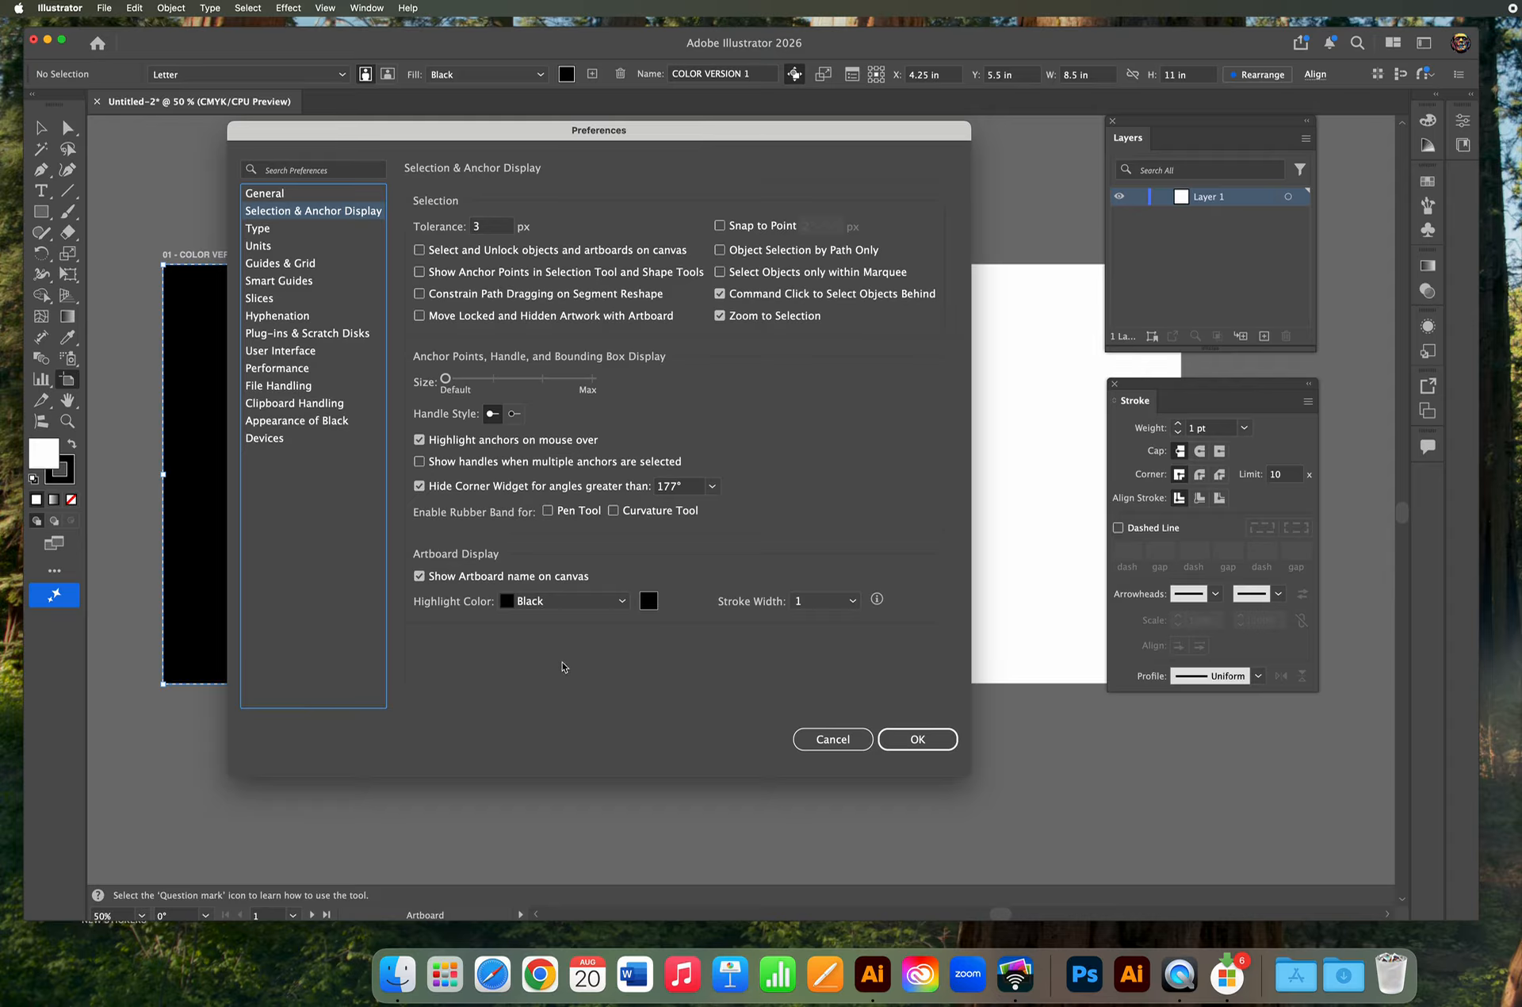
pyautogui.click(581, 602)
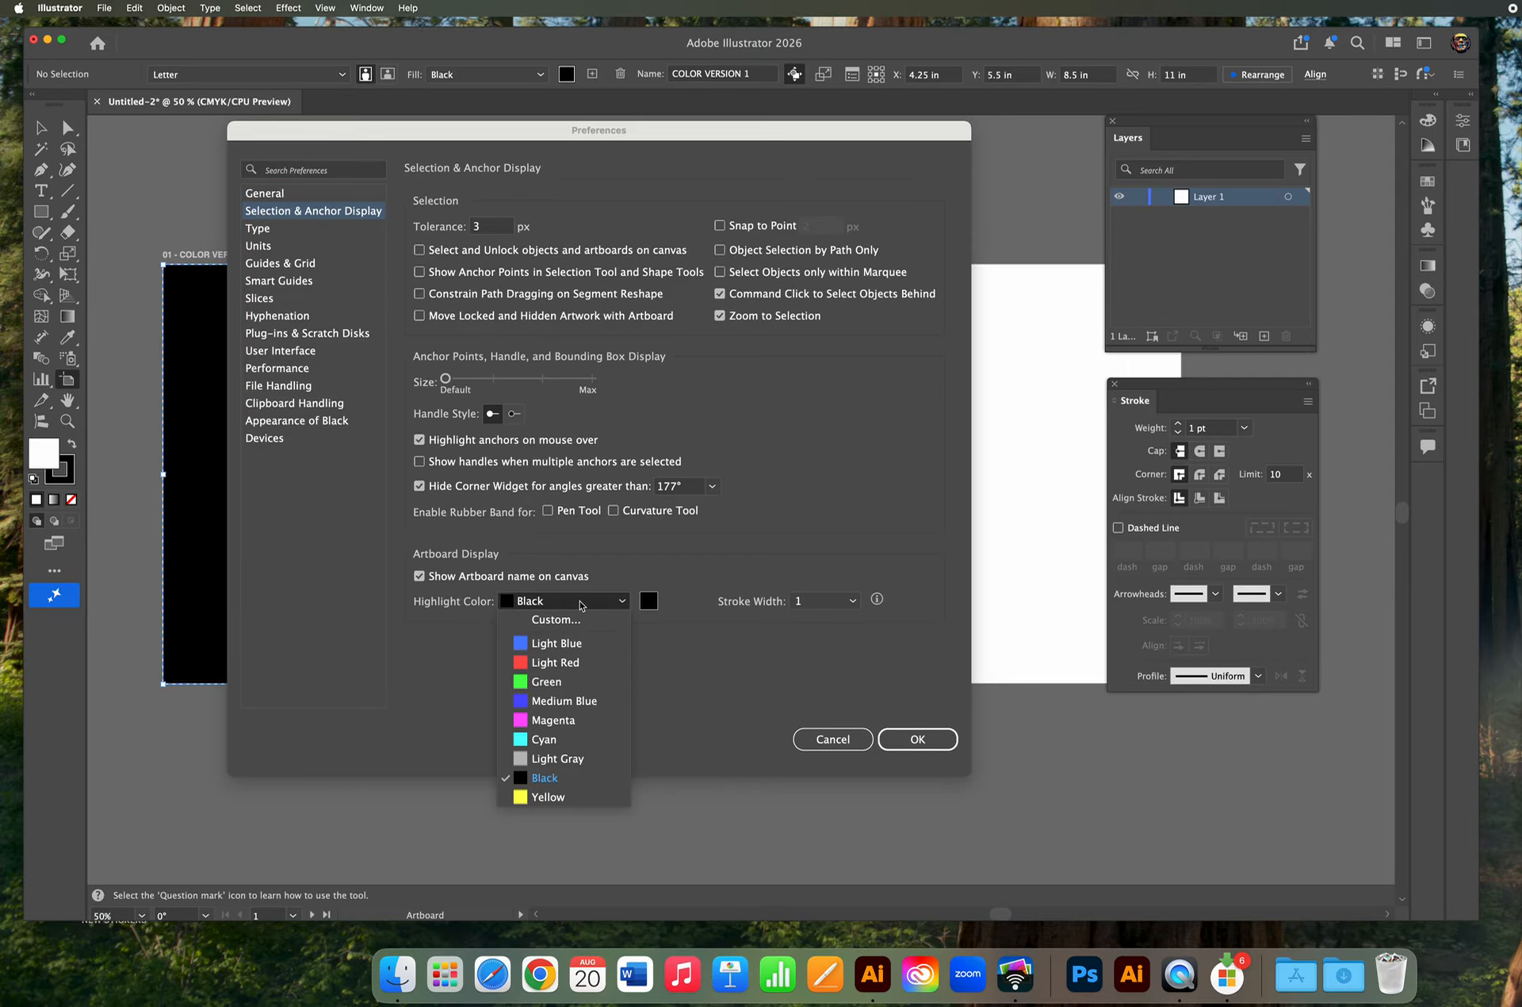
pyautogui.click(564, 643)
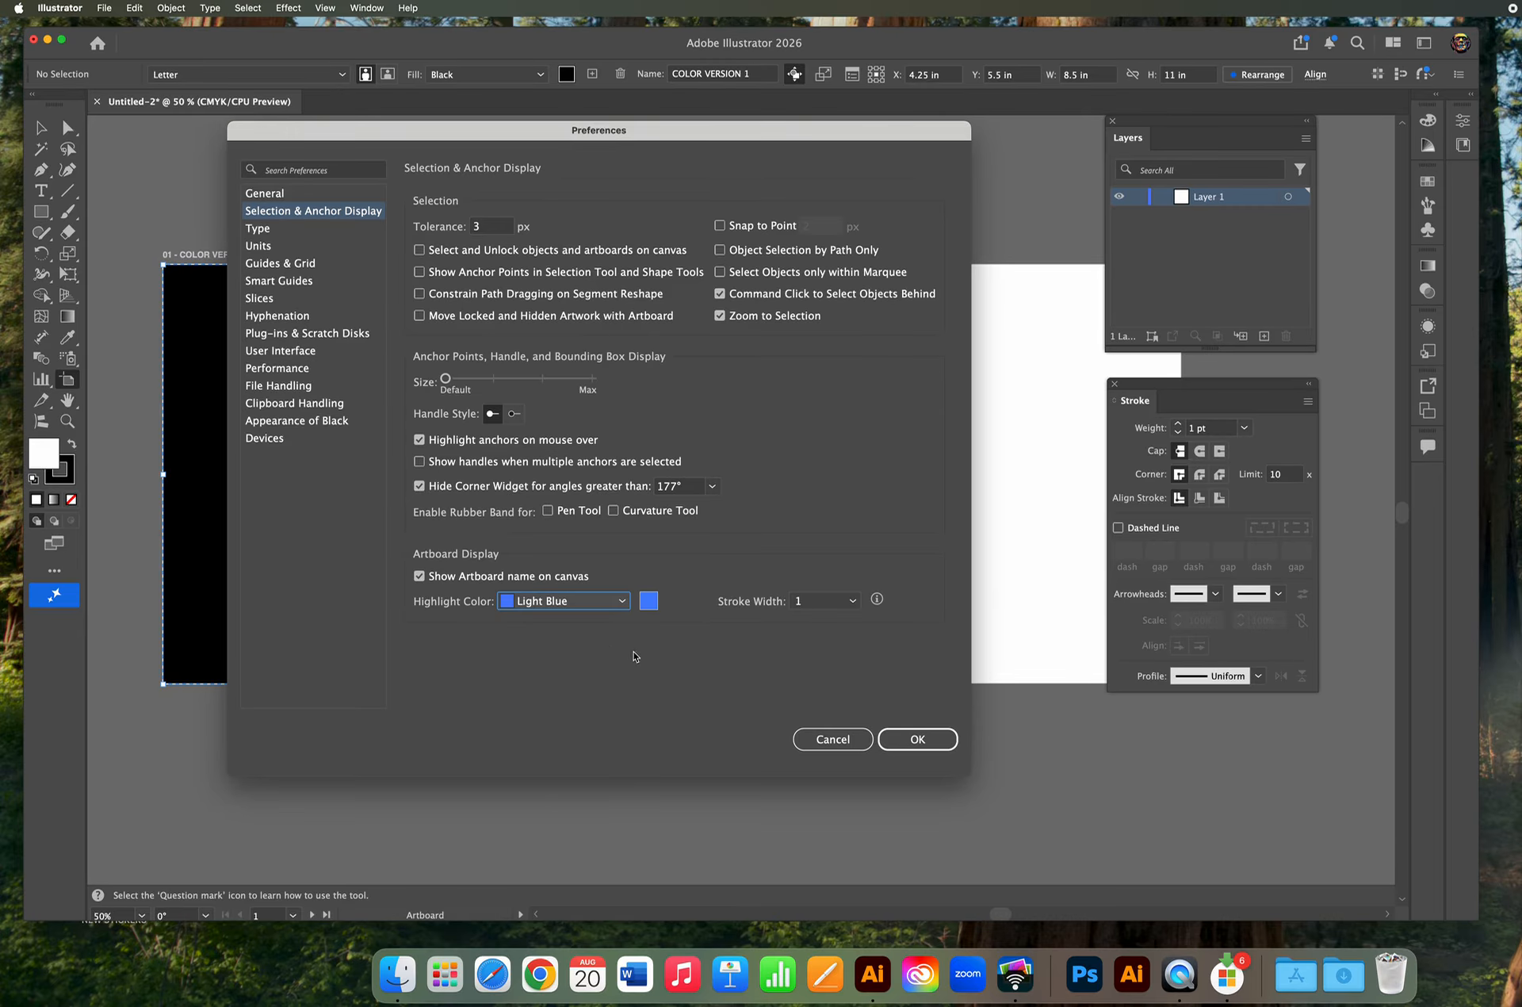
pyautogui.click(853, 601)
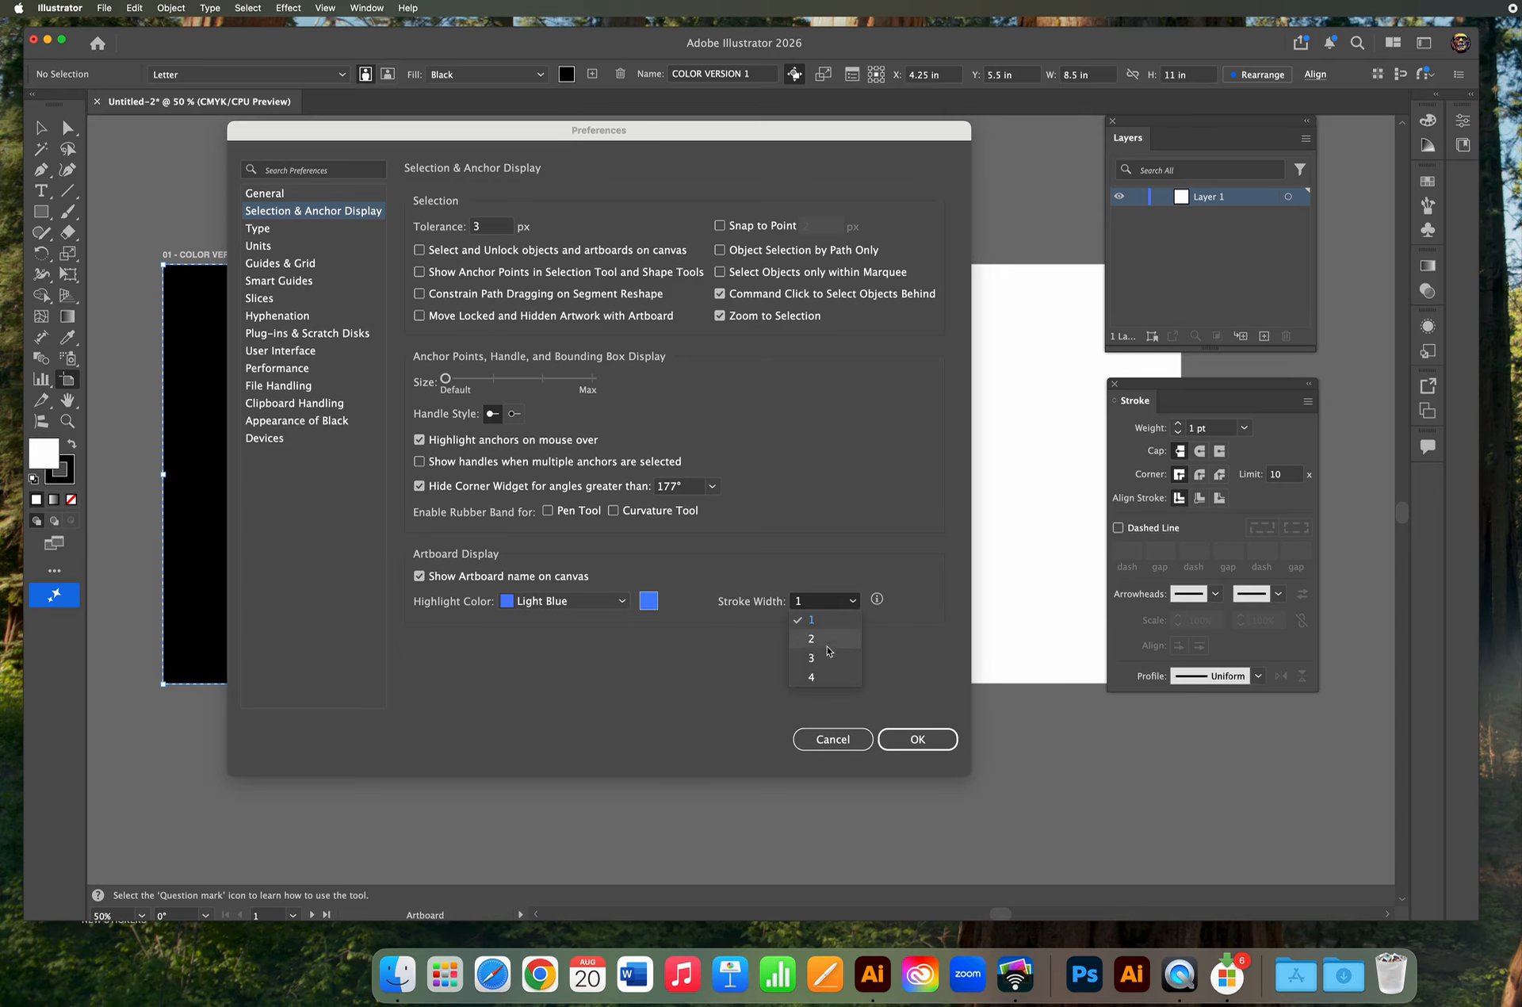
pyautogui.click(814, 677)
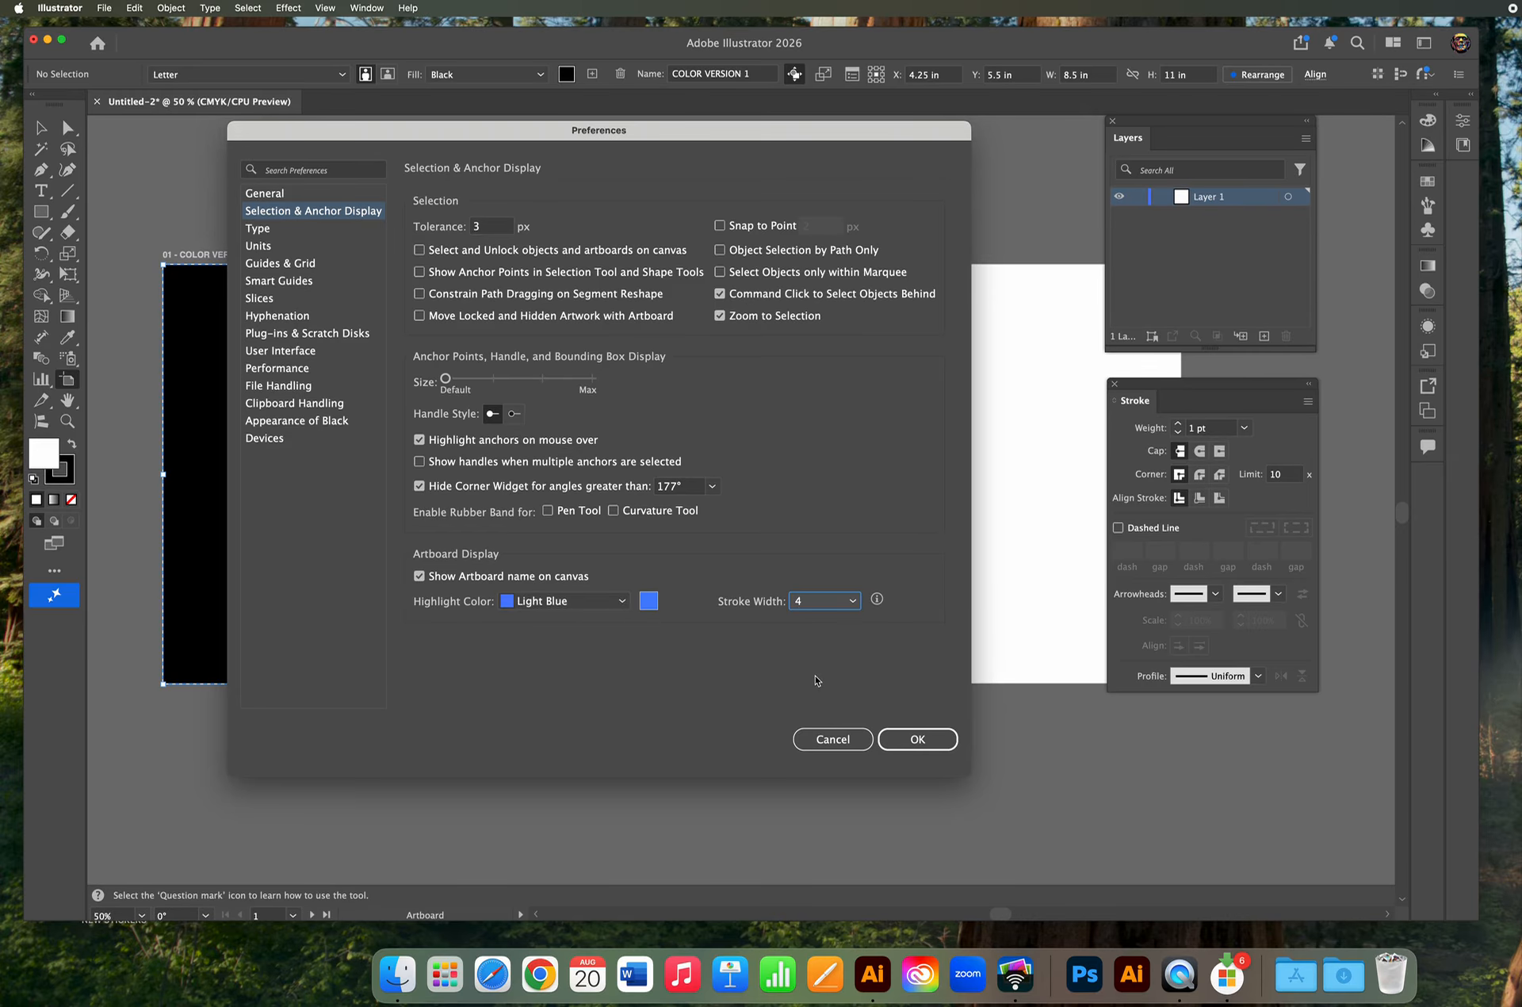
pyautogui.click(919, 738)
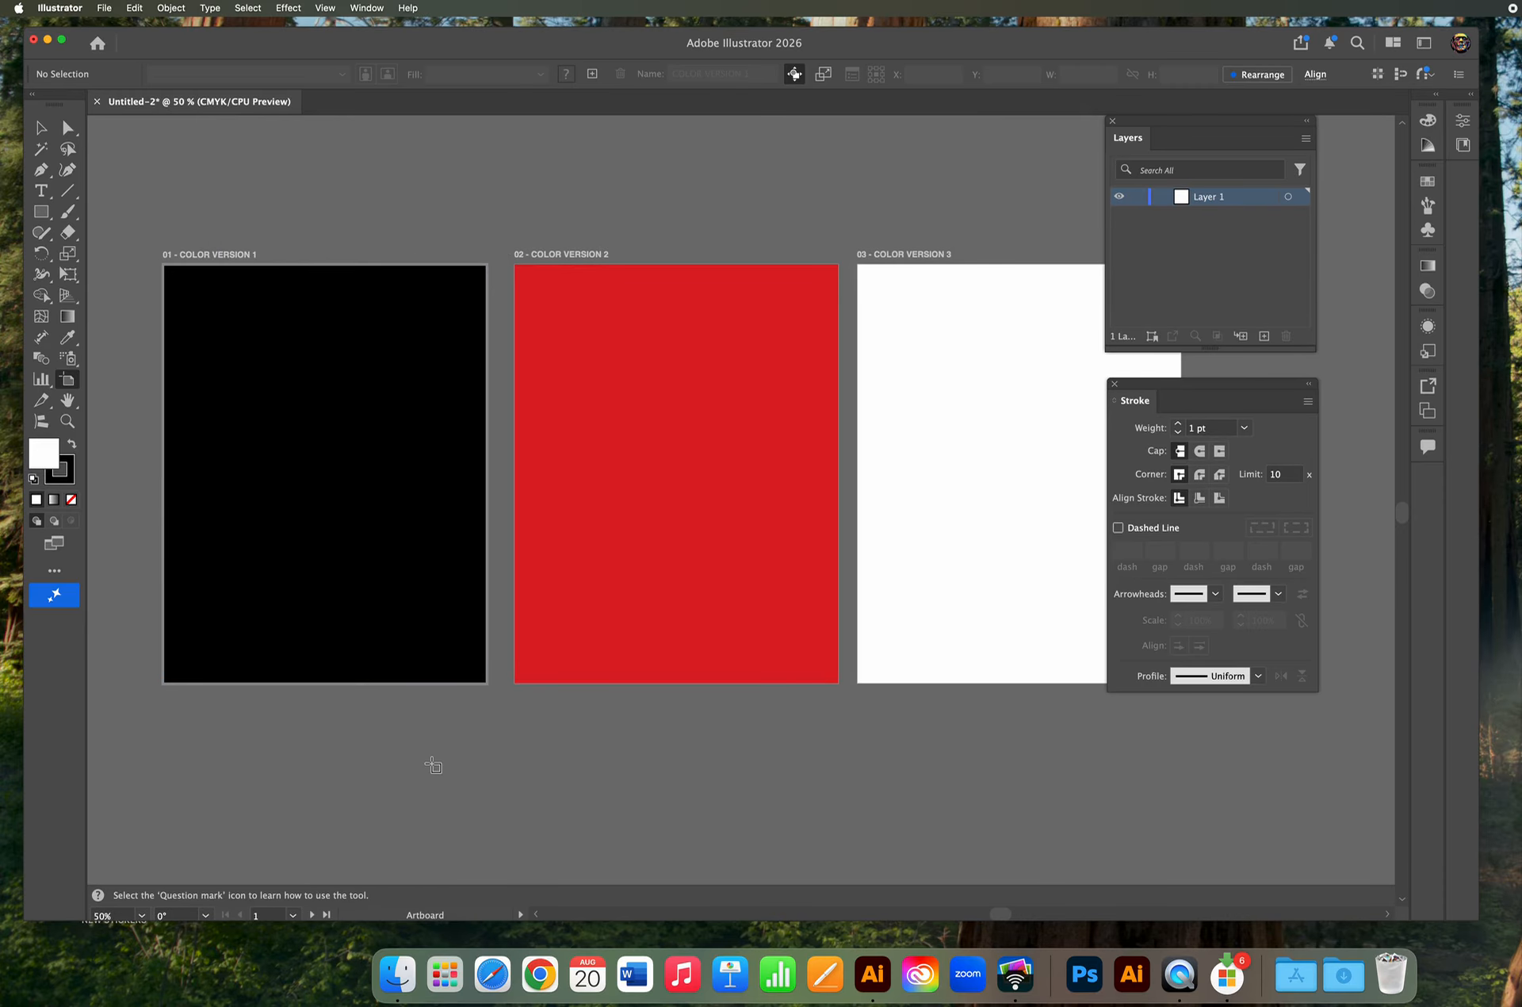
# Check the artboard highlight on the second and third artboards with the Selection tool.
pyautogui.press('v')
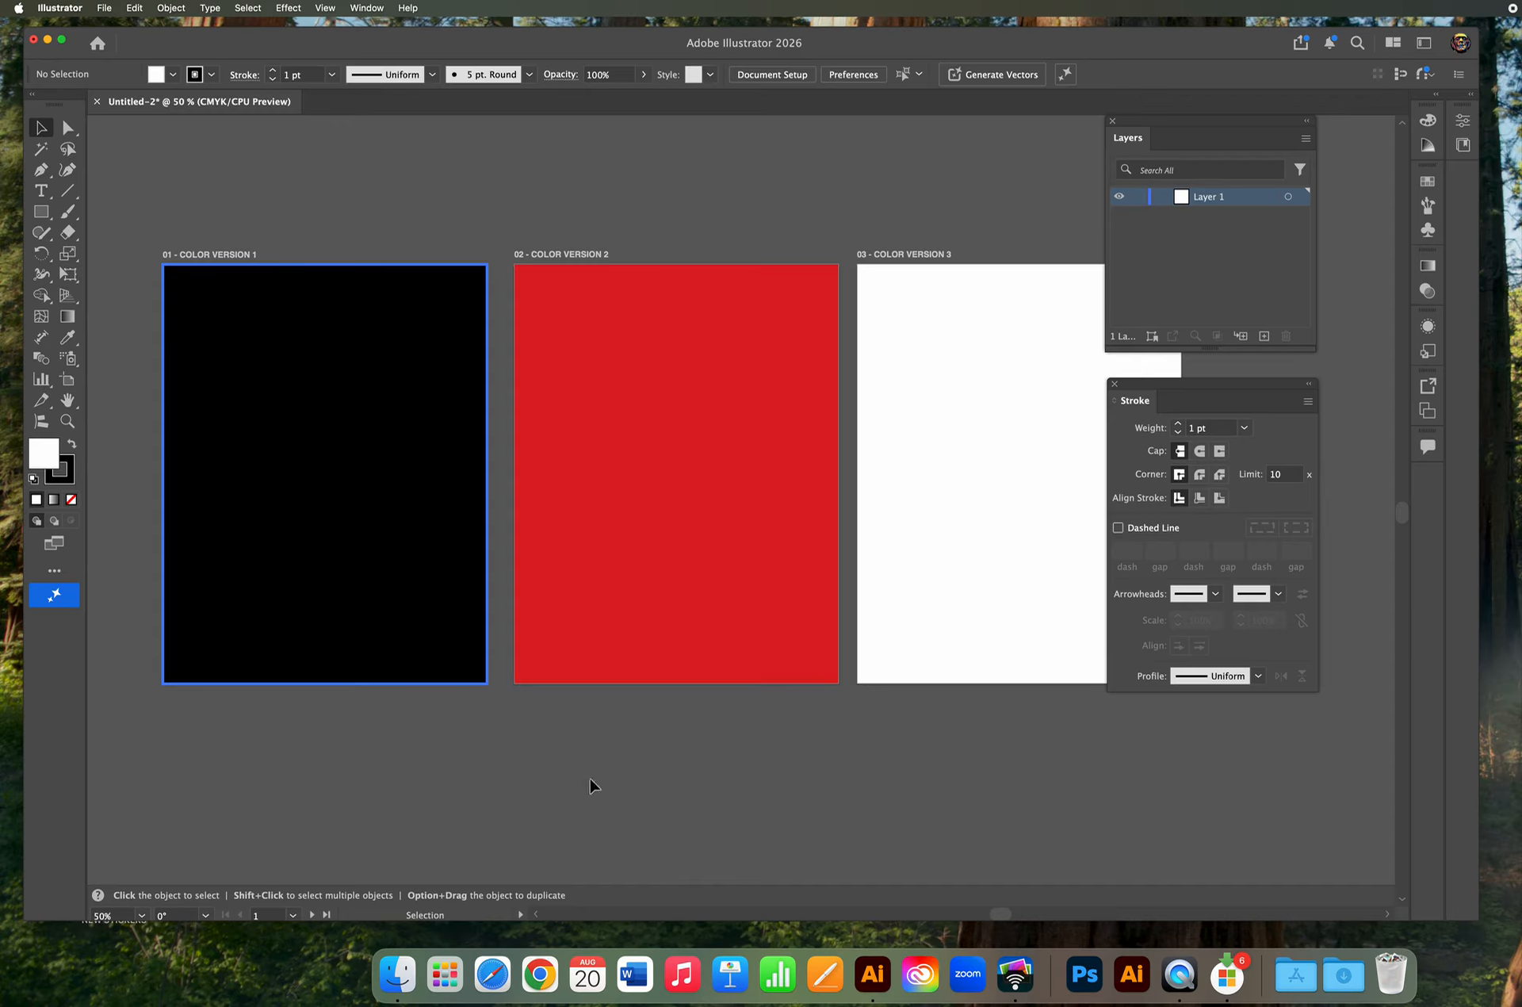
pyautogui.click(736, 561)
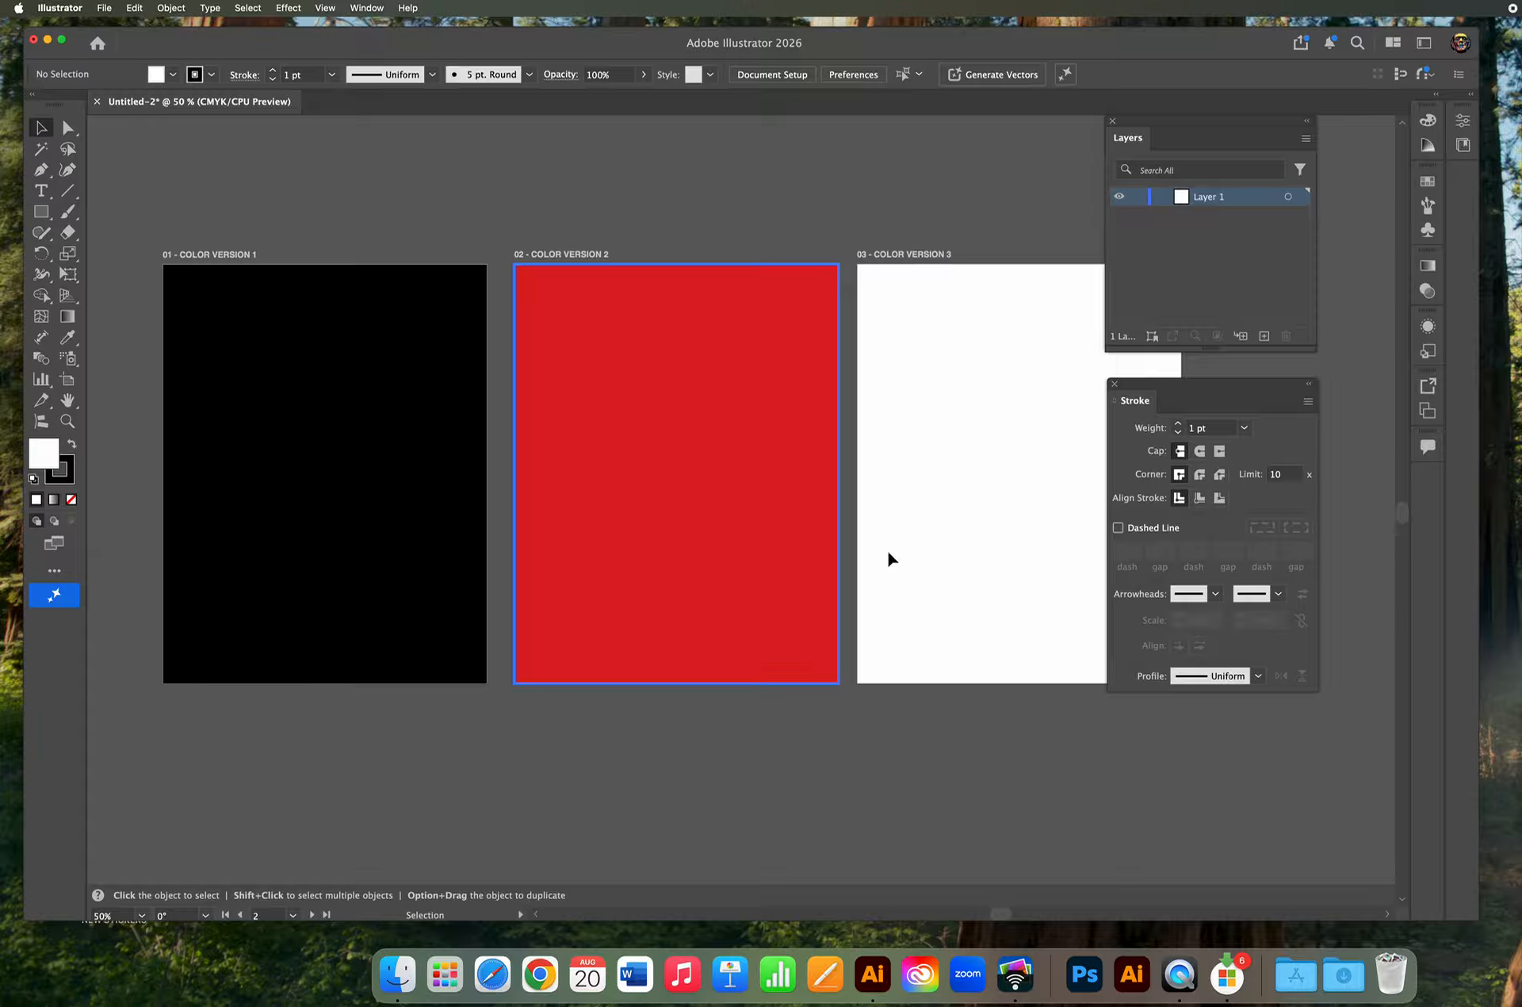
pyautogui.click(983, 449)
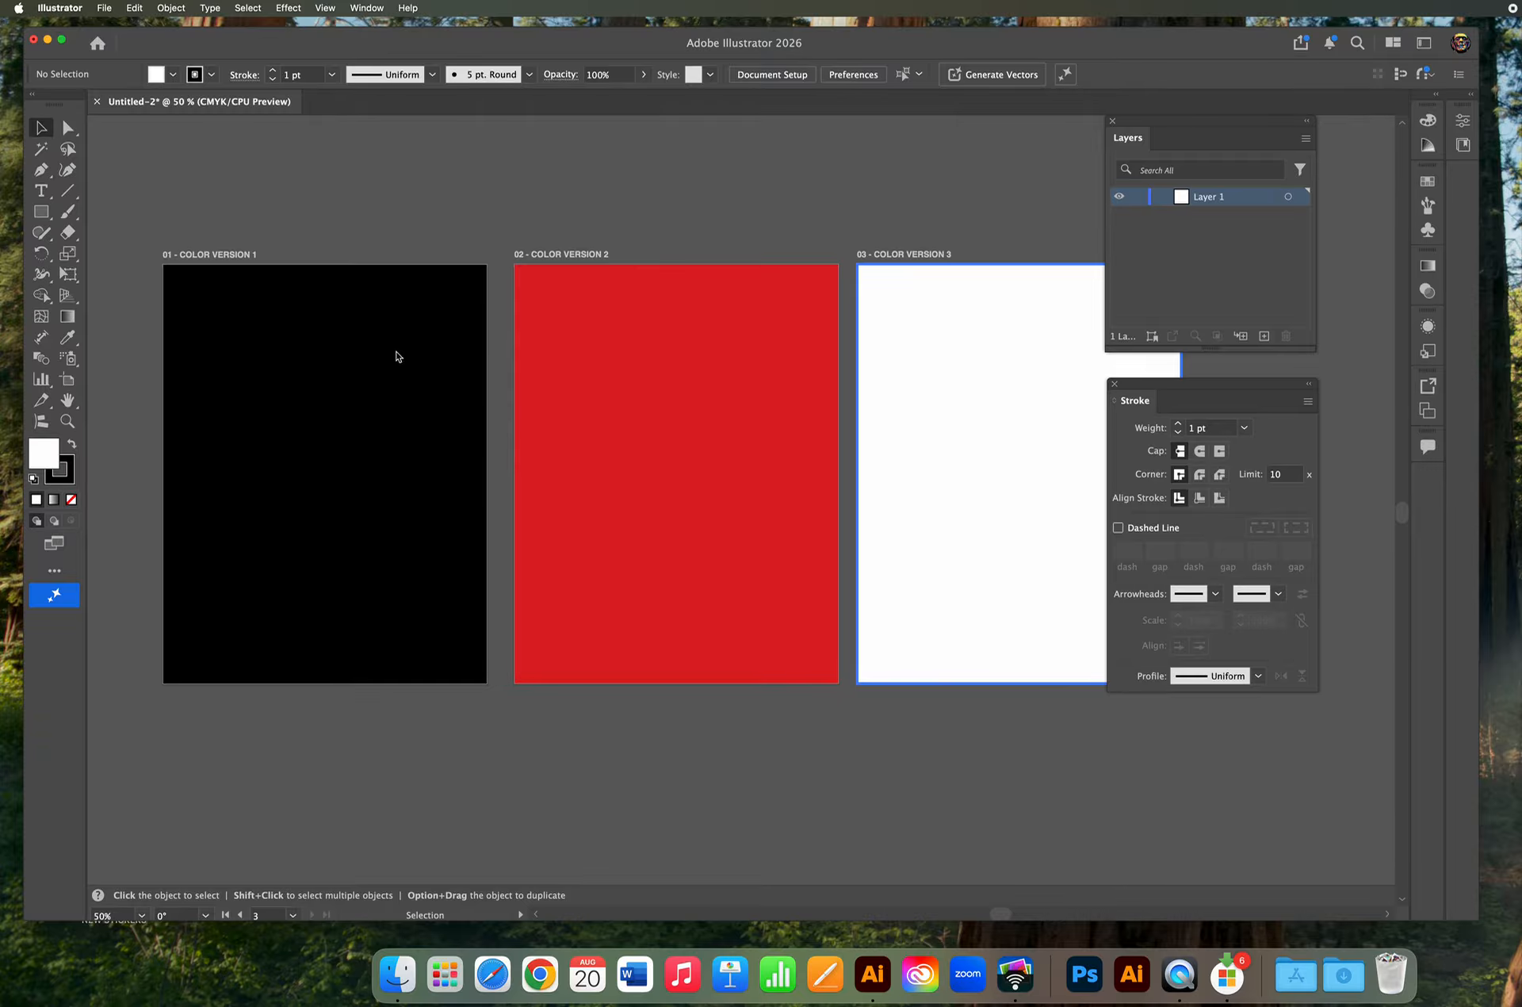
# Delete the third and second artboards.
pyautogui.click(68, 381)
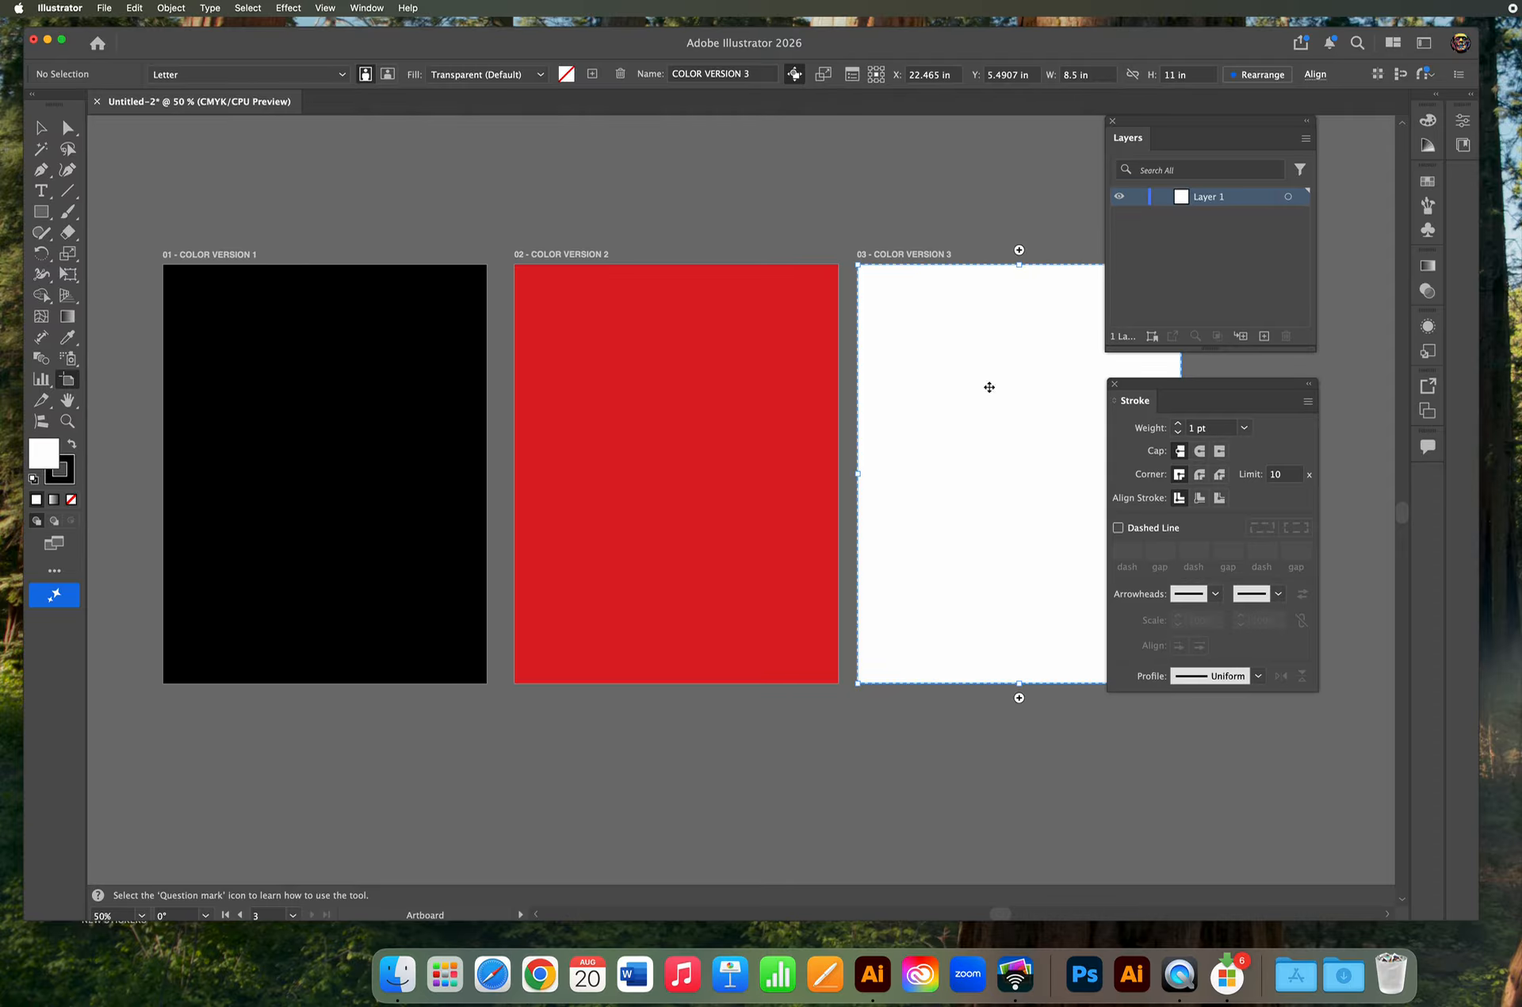
pyautogui.press('Delete')
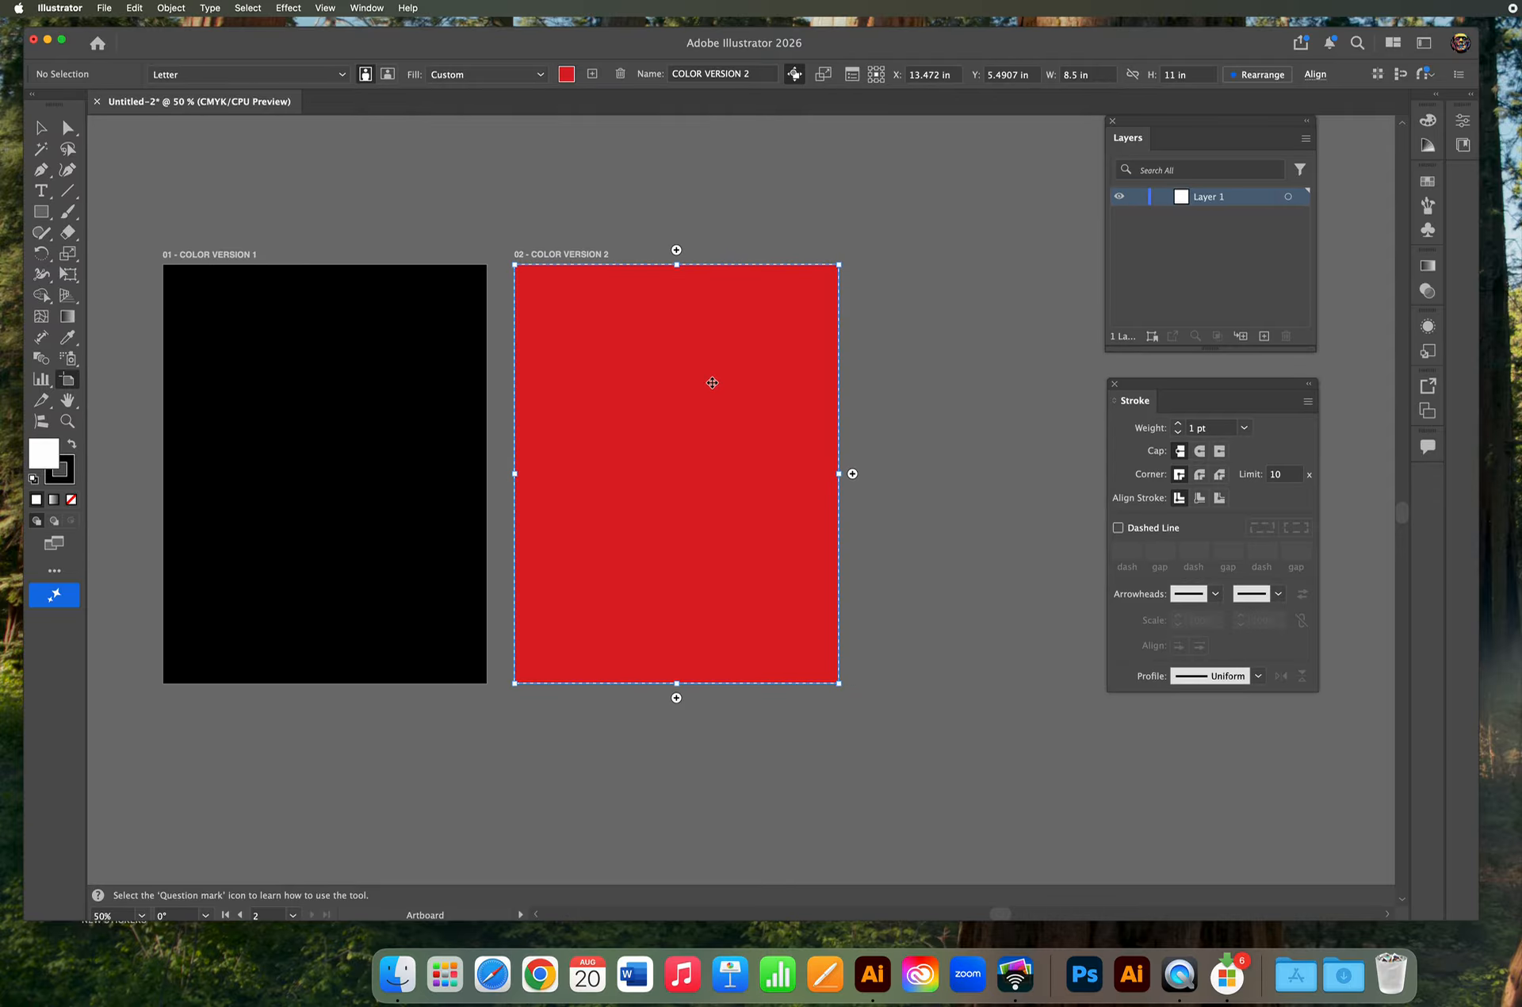
pyautogui.press('Delete')
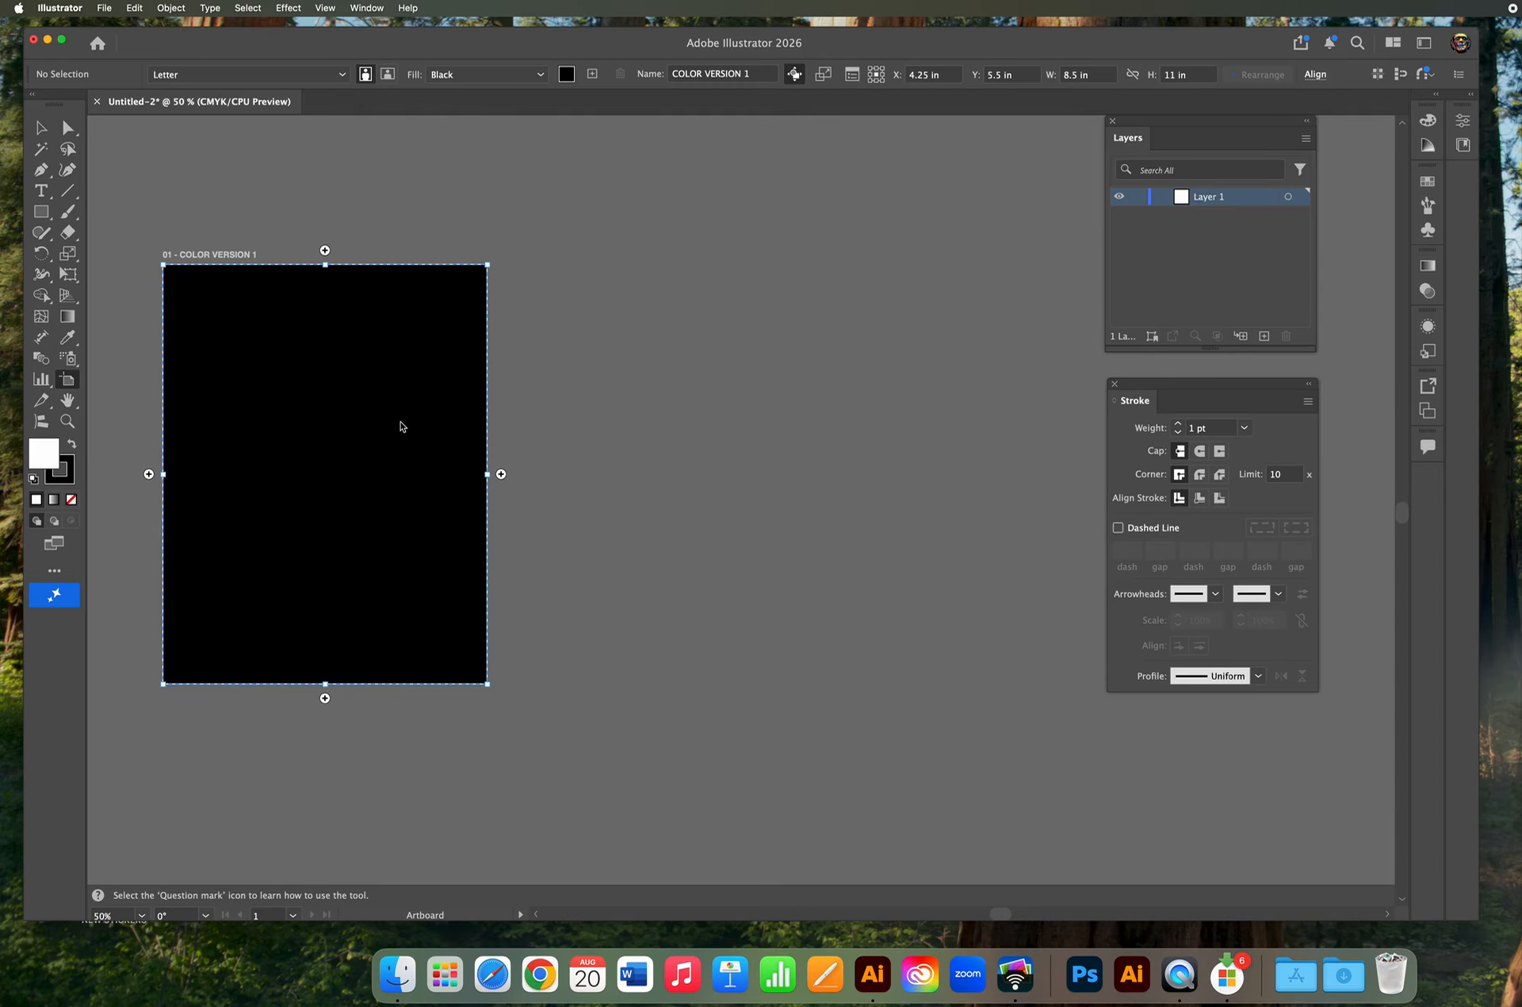
# Set the first artboard's fill to White in its Artboard Options.
pyautogui.rightClick(406, 346)
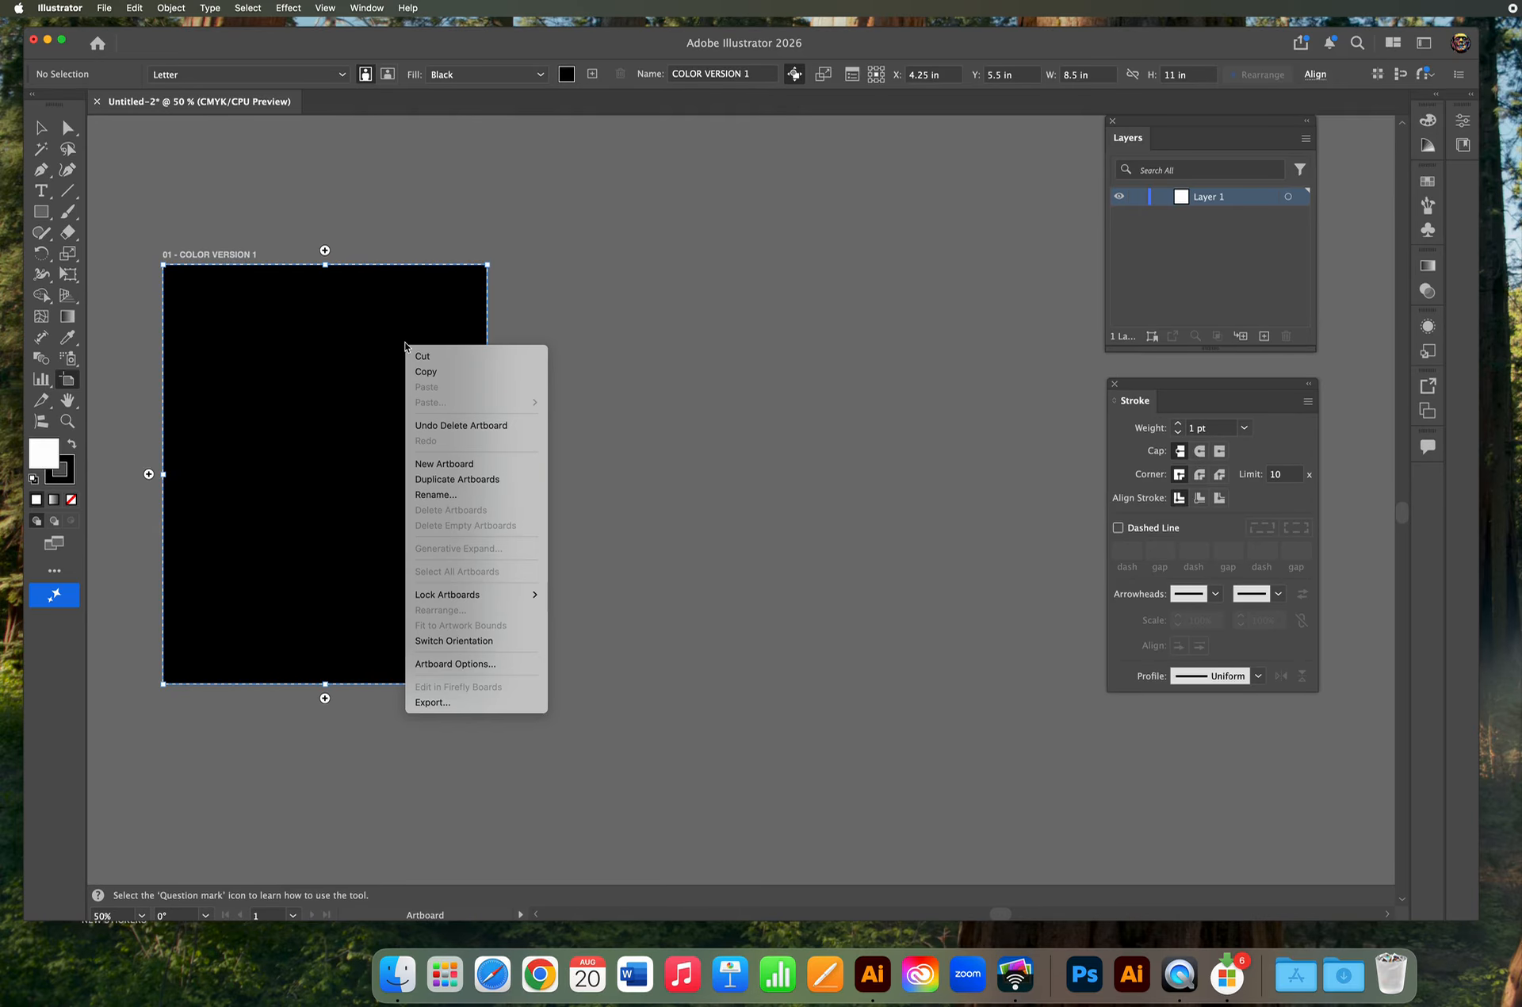
pyautogui.click(472, 664)
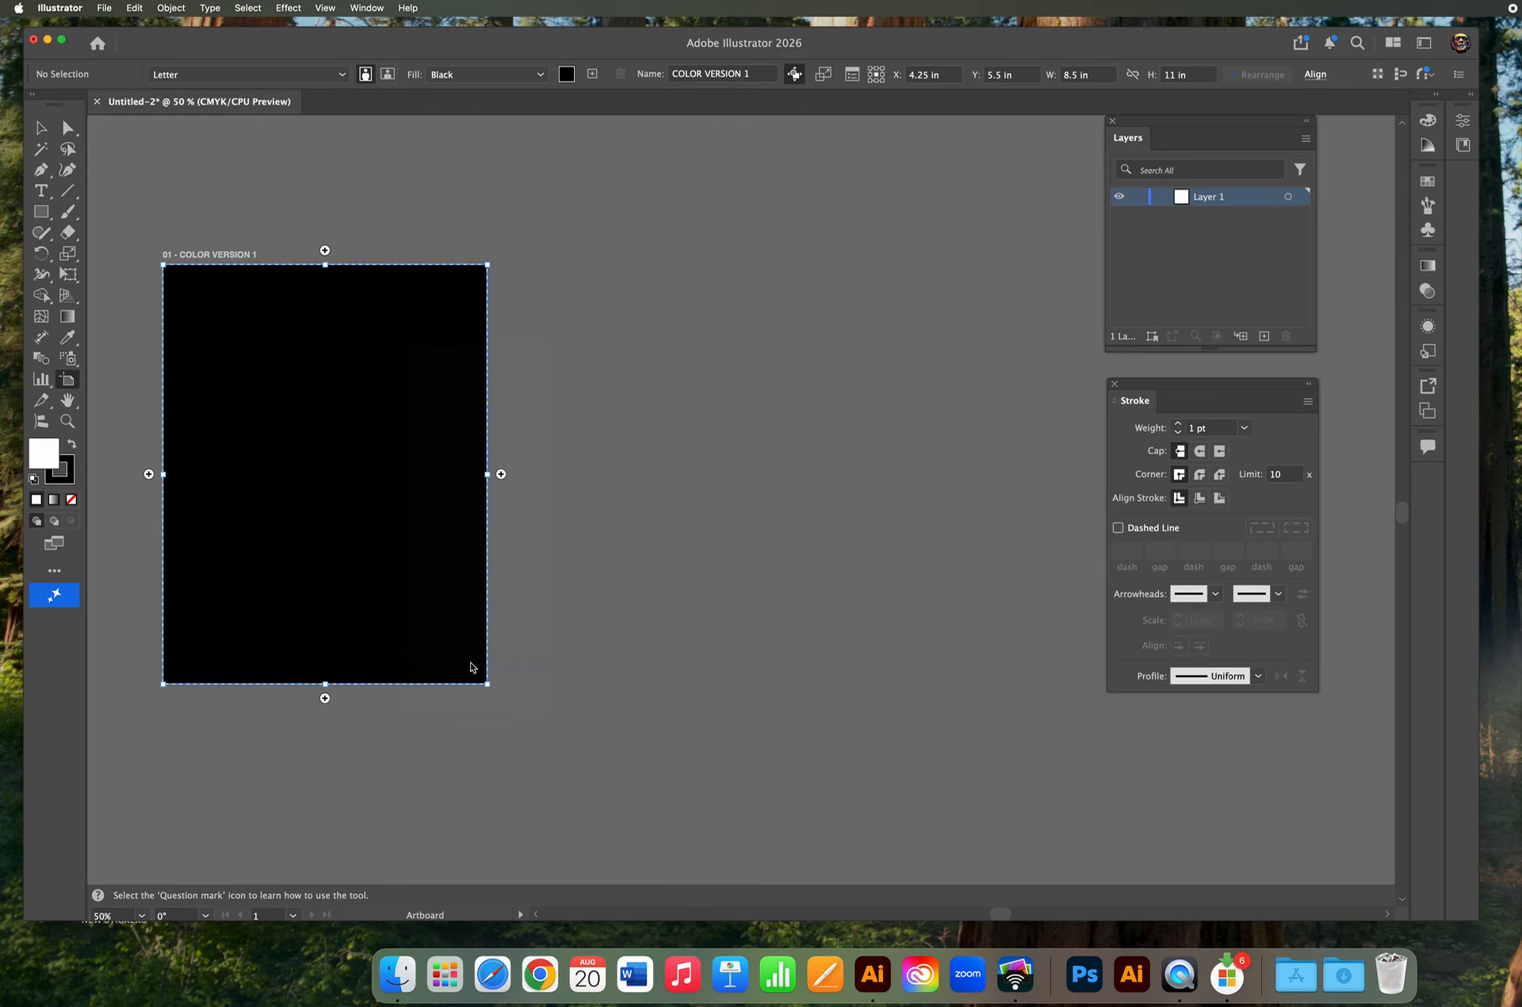
pyautogui.click(991, 371)
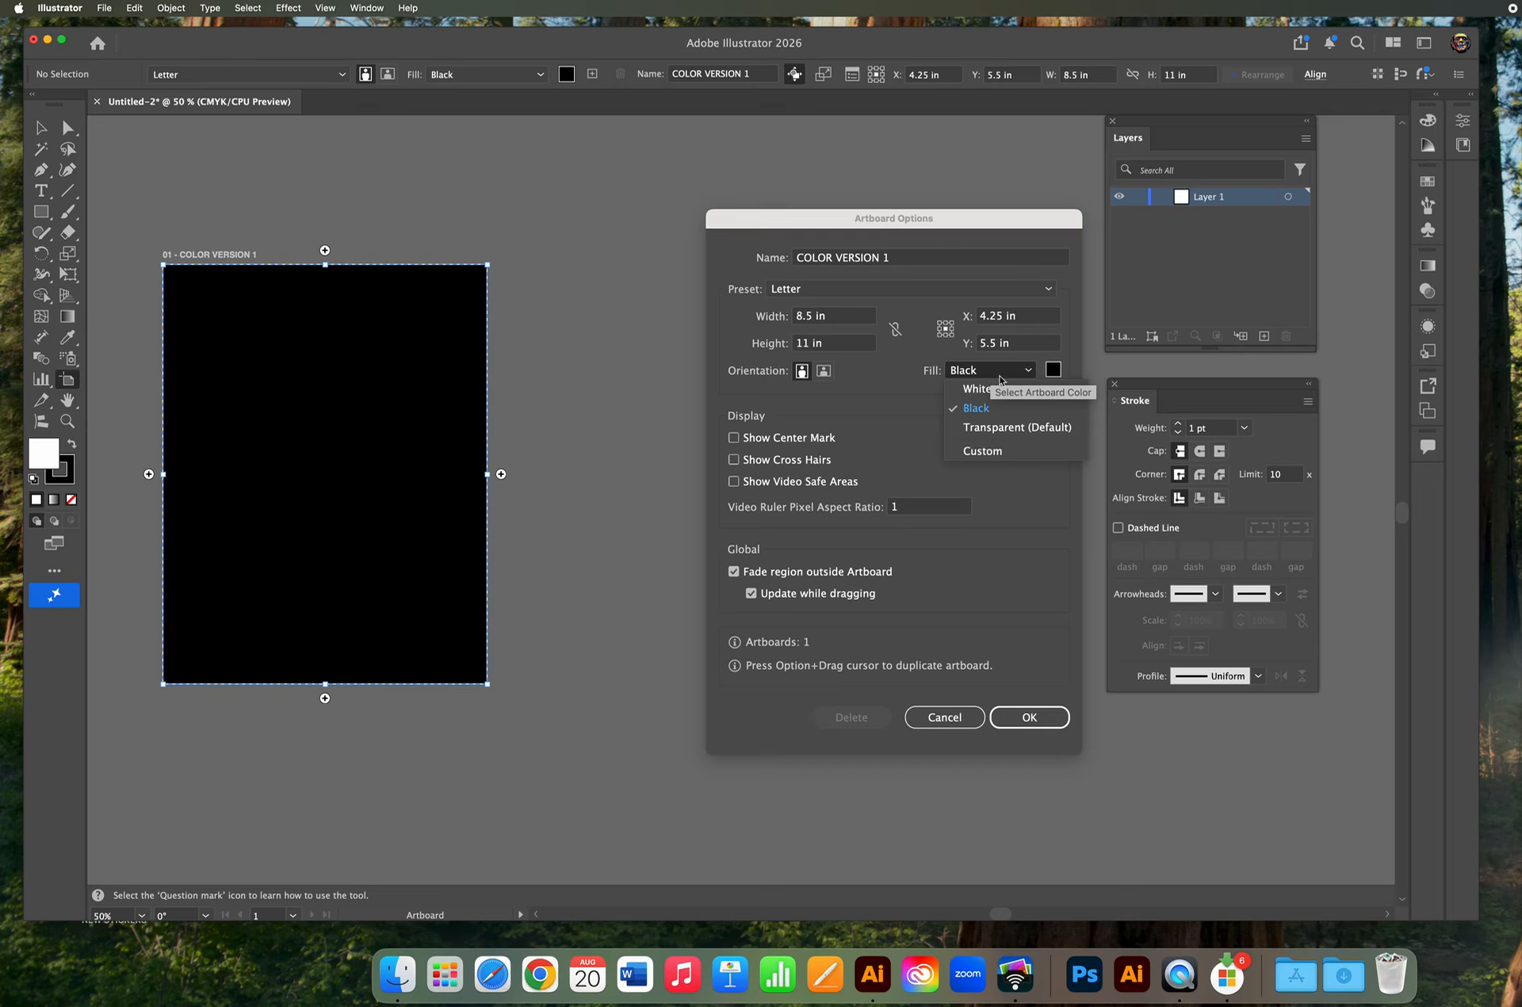
pyautogui.click(1003, 390)
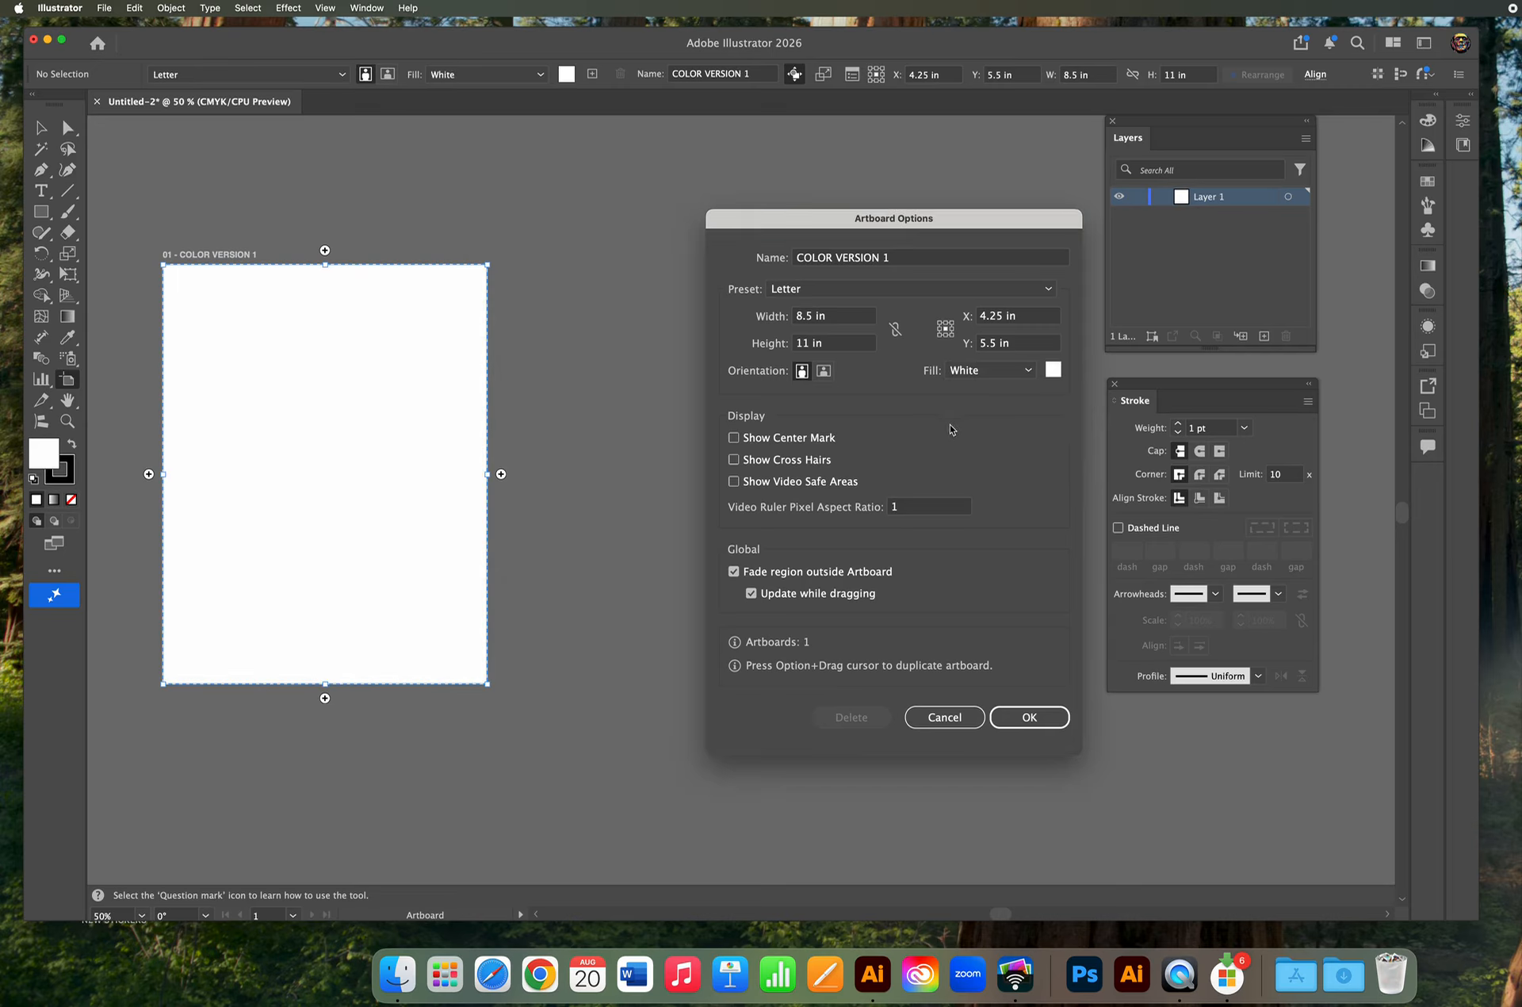
pyautogui.click(1029, 717)
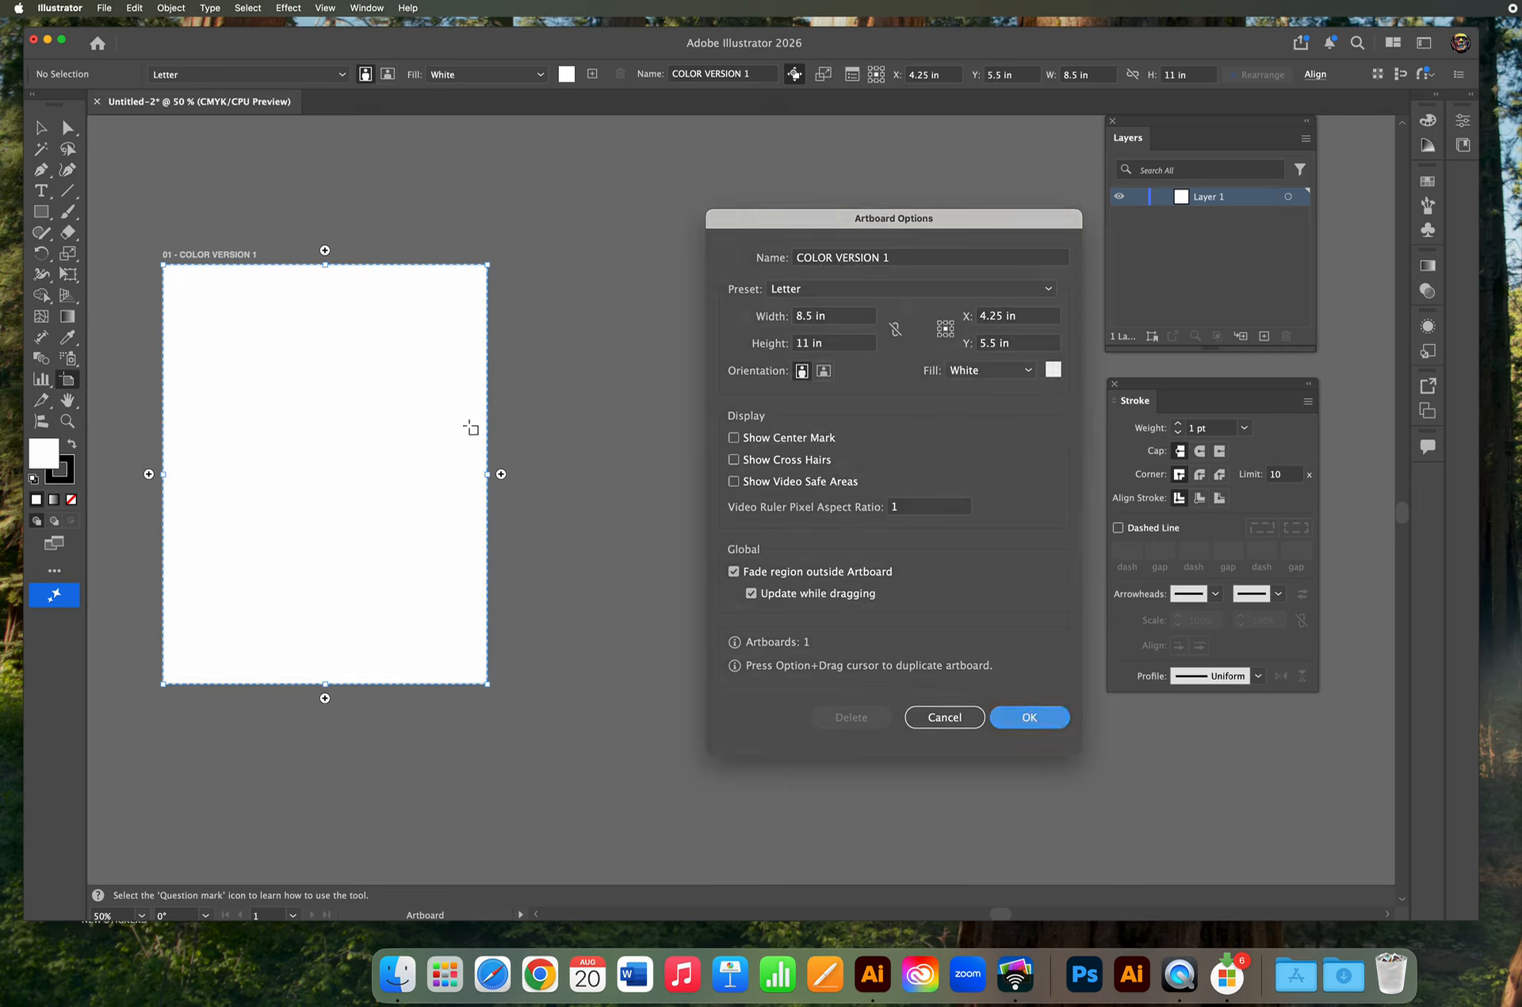
# Set the artboard highlight stroke width to 1 in Selection & Anchor Display preferences.
pyautogui.click(74, 6)
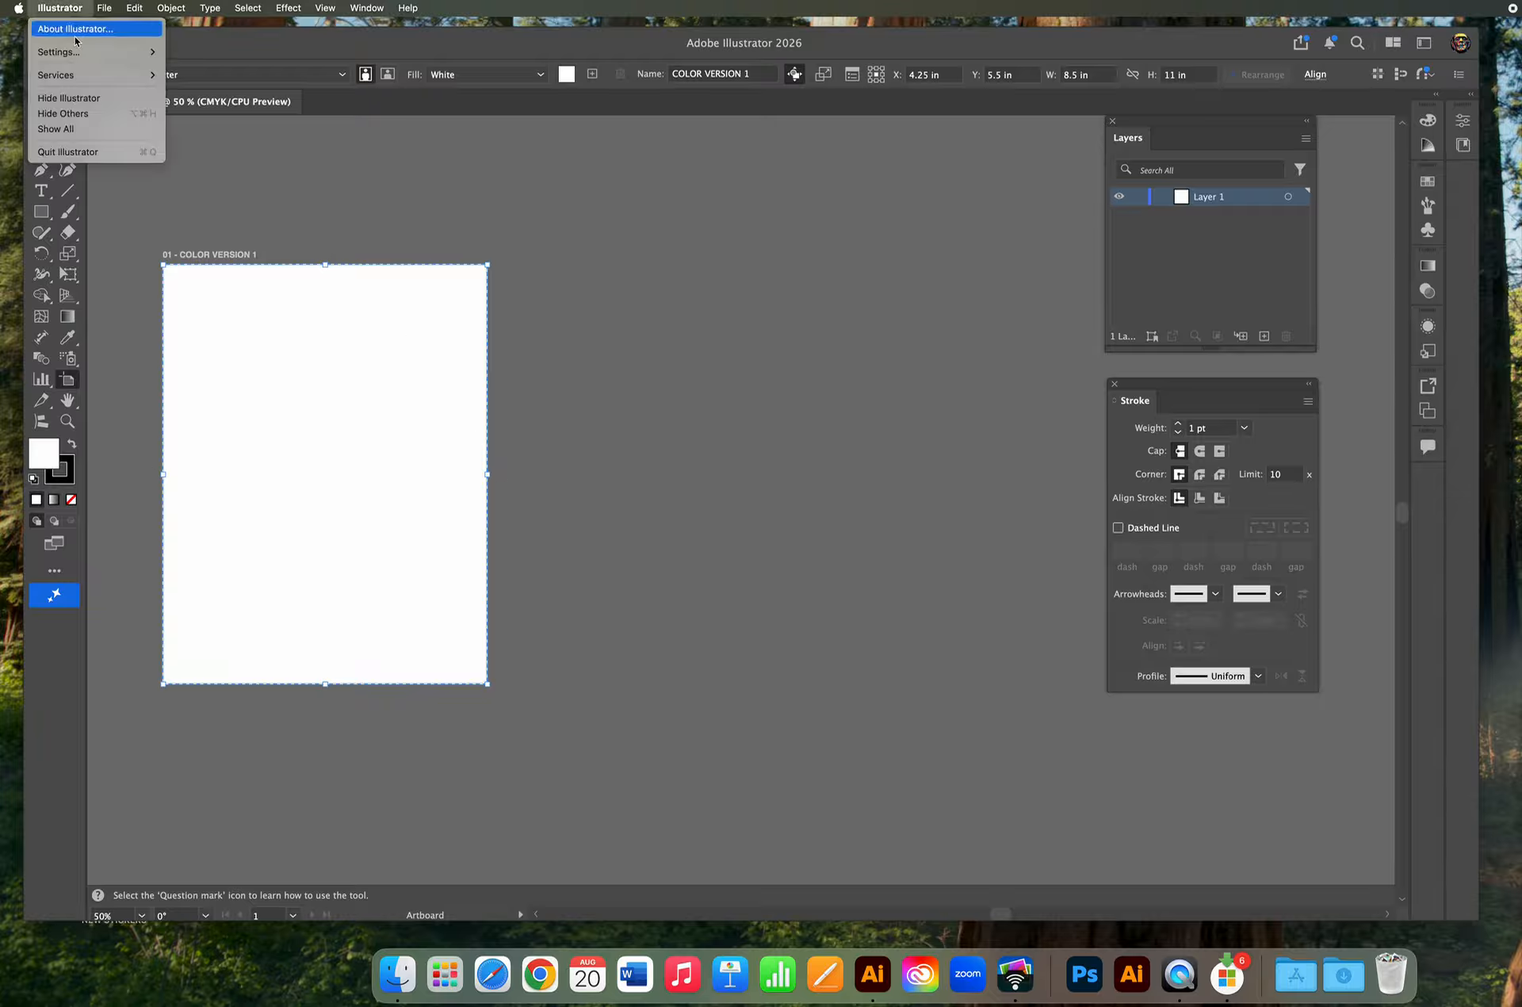
pyautogui.moveTo(79, 52)
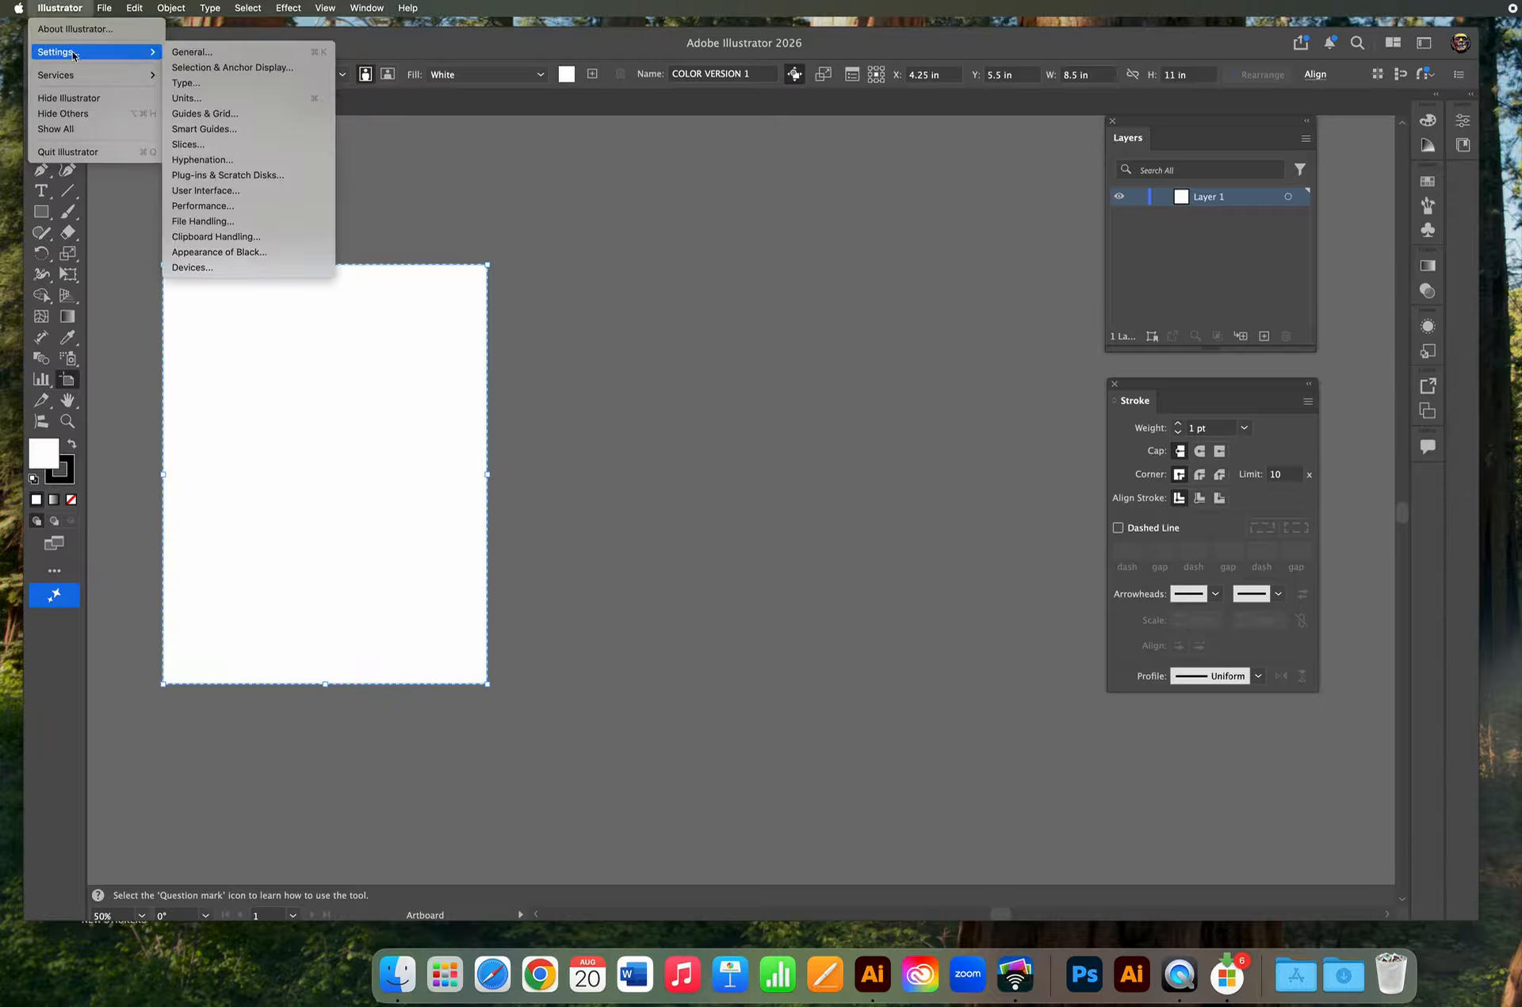
pyautogui.click(211, 71)
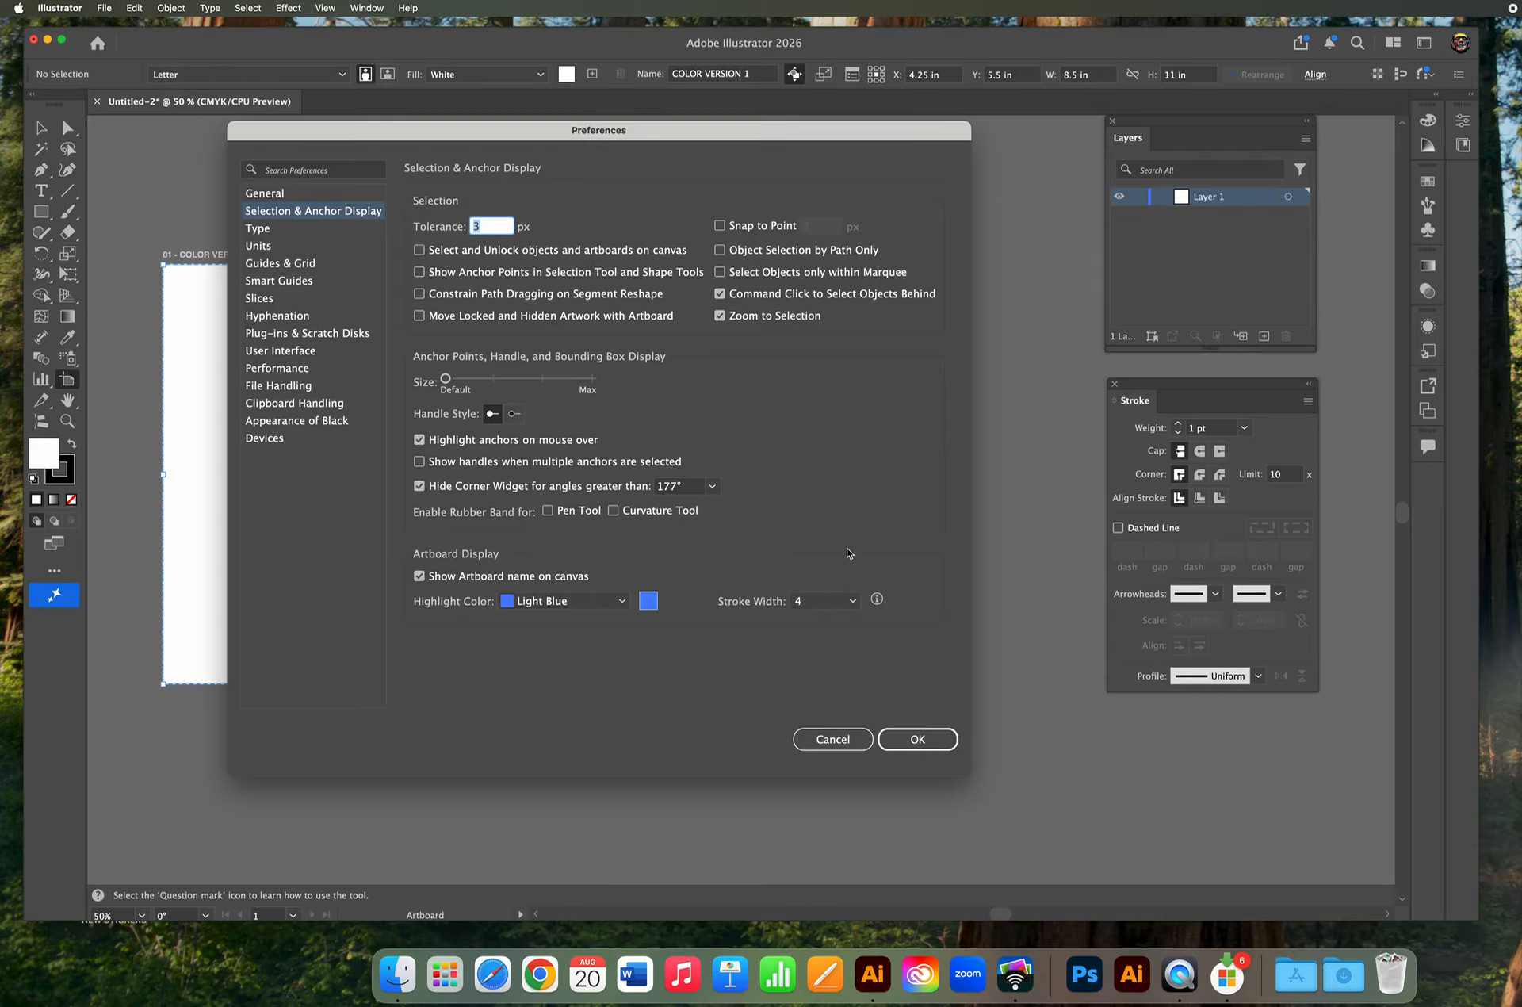
pyautogui.click(853, 604)
pyautogui.click(829, 621)
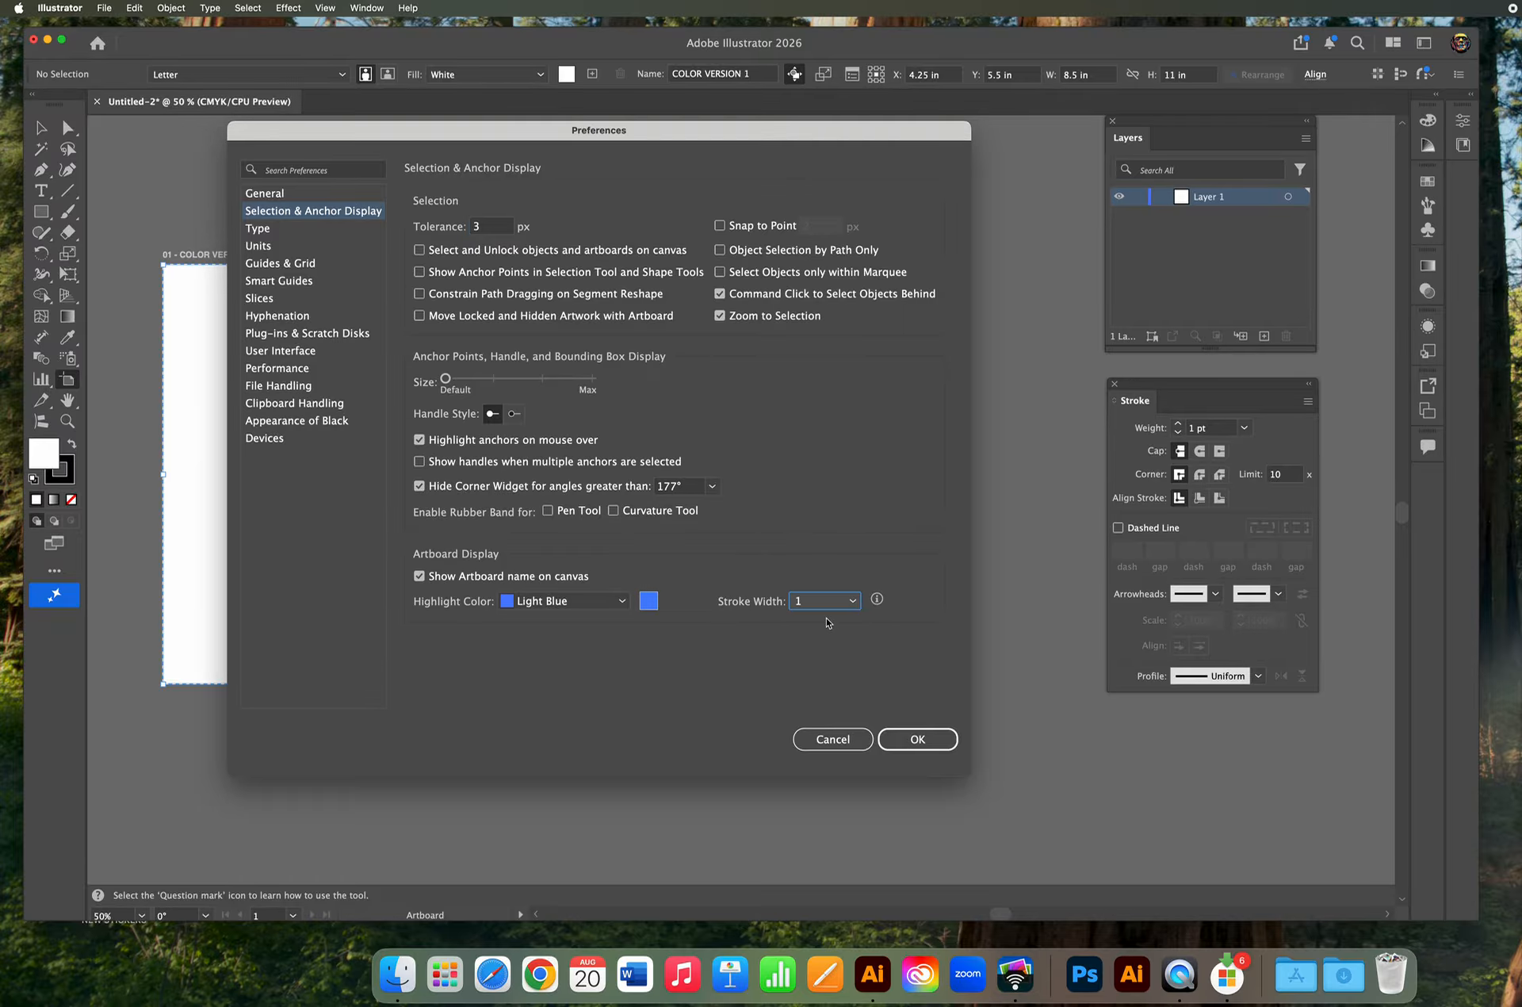
pyautogui.click(908, 741)
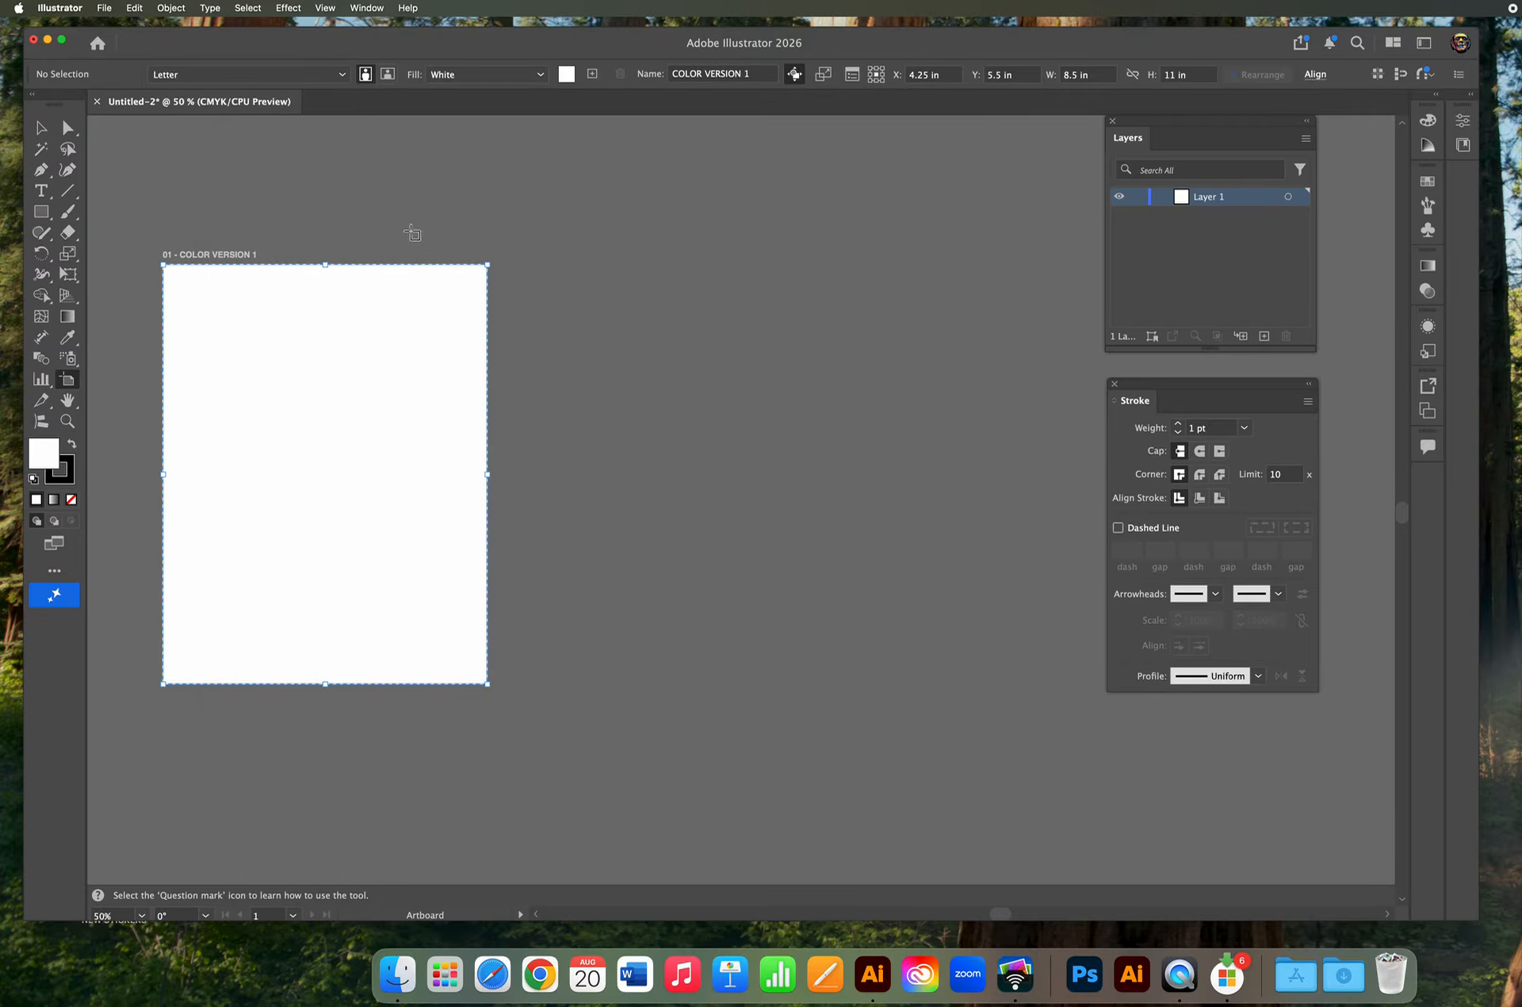
pyautogui.click(59, 132)
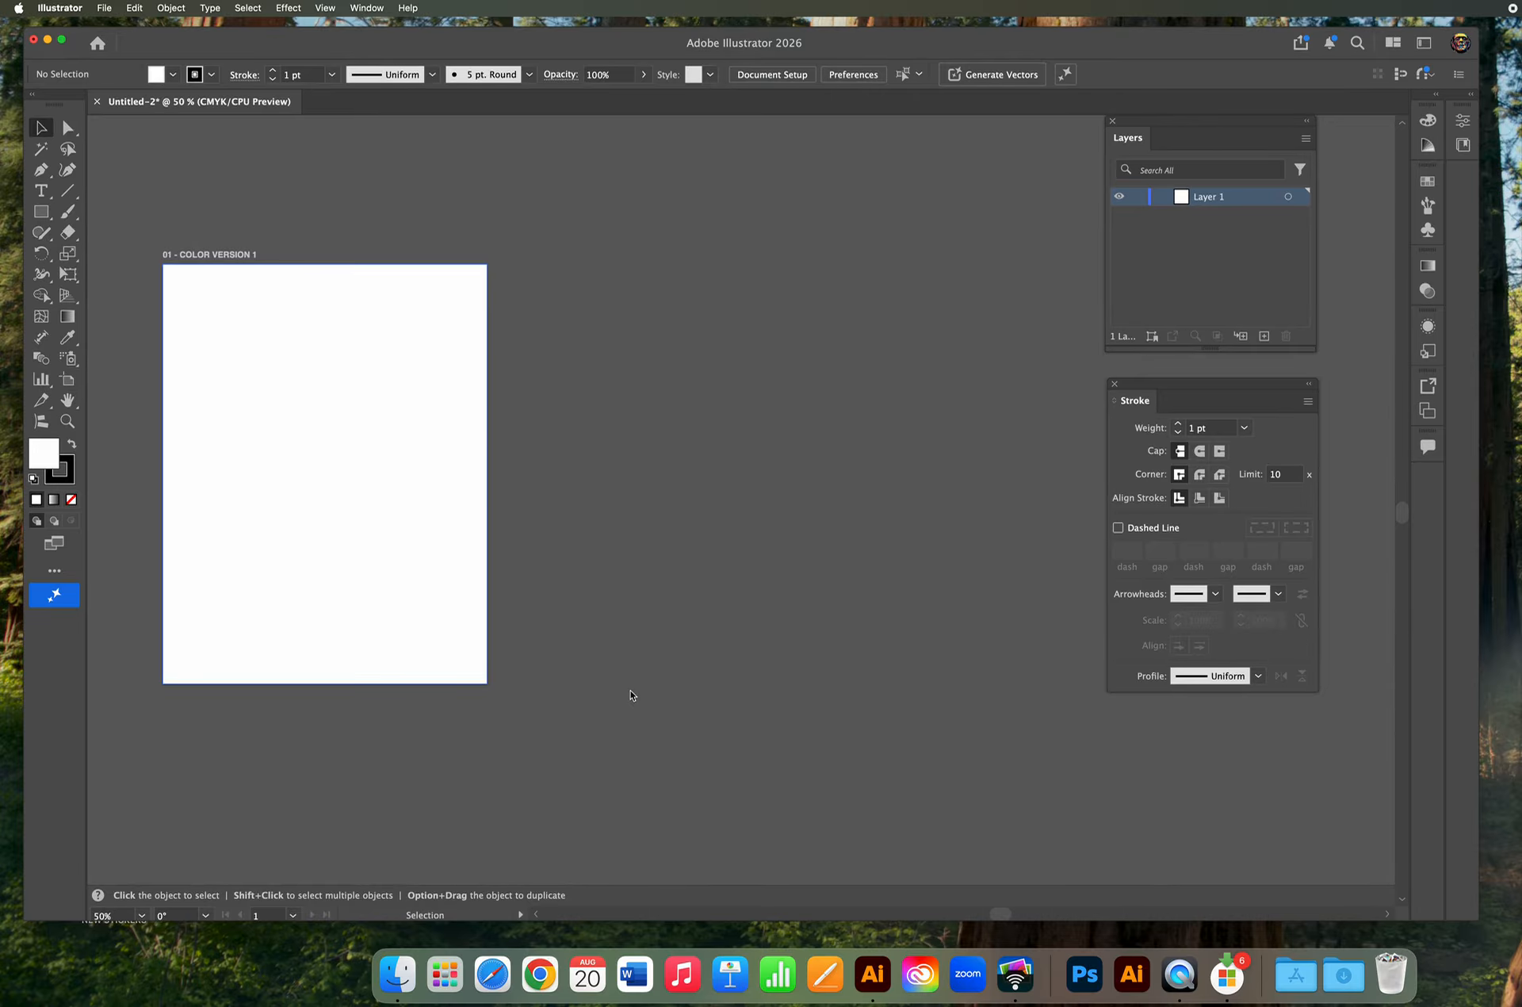
pyautogui.moveTo(320, 541); pyautogui.dragTo(682, 560)
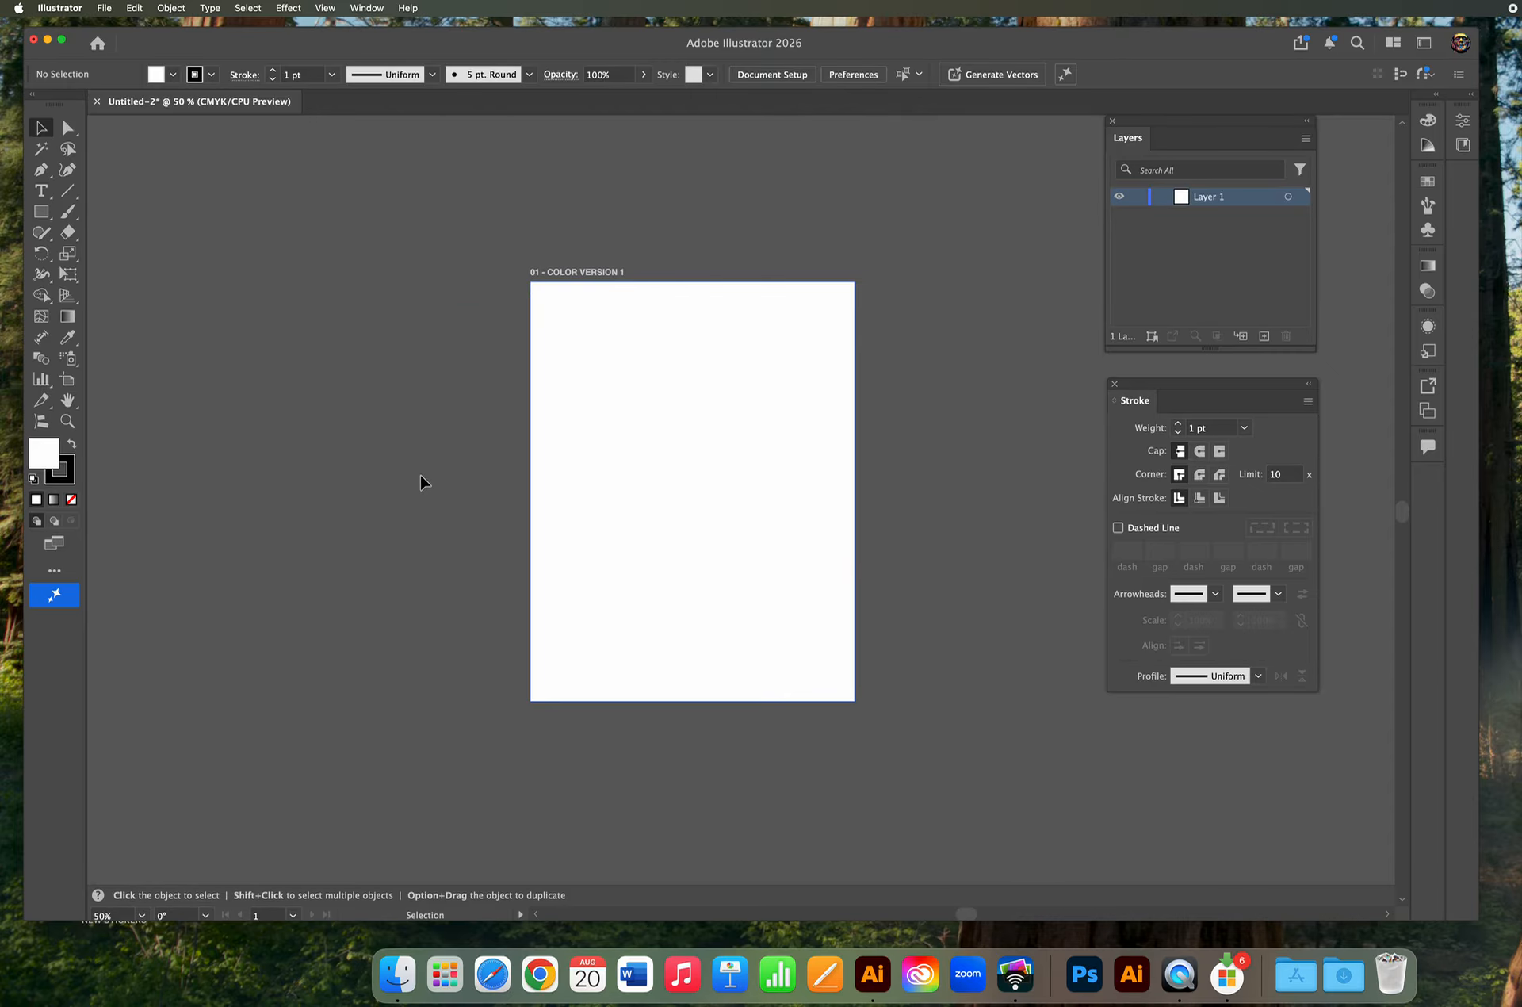